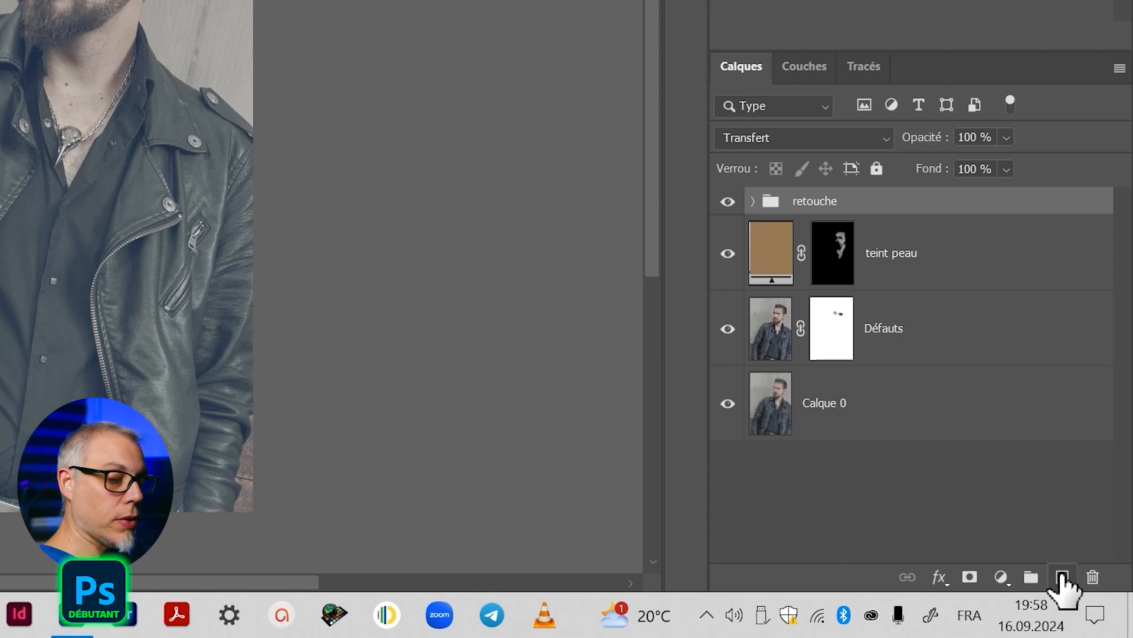
Start a new layer above the retouche group with its options shown and name it Grains.
left_click(1063, 577, "alt")
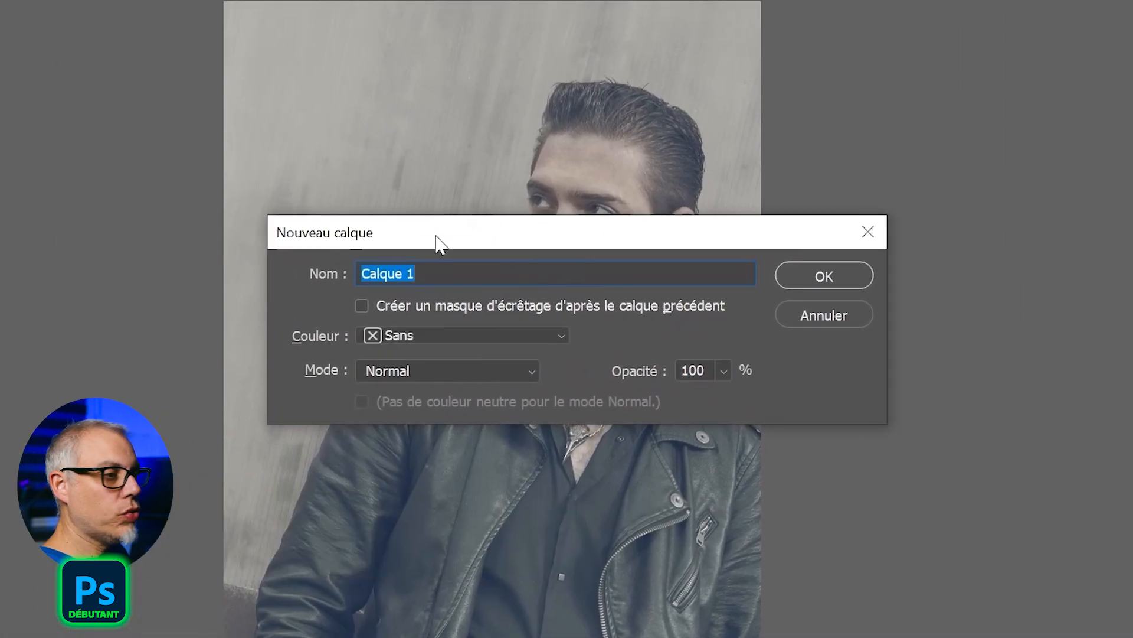
left_click_drag(436, 242, 571, 354)
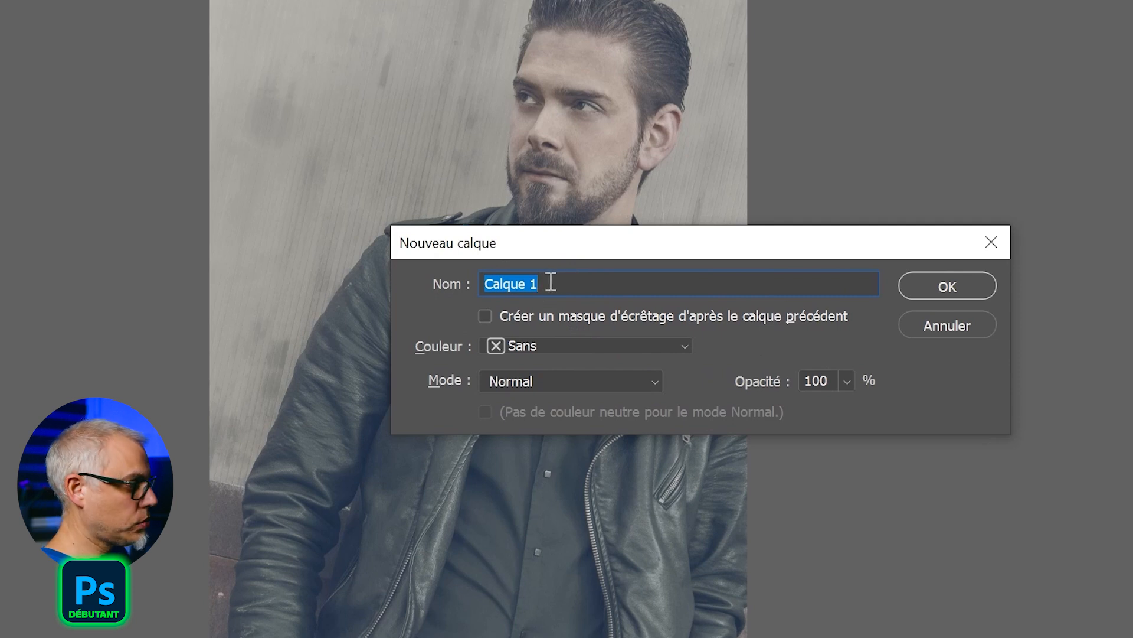
type("Gr")
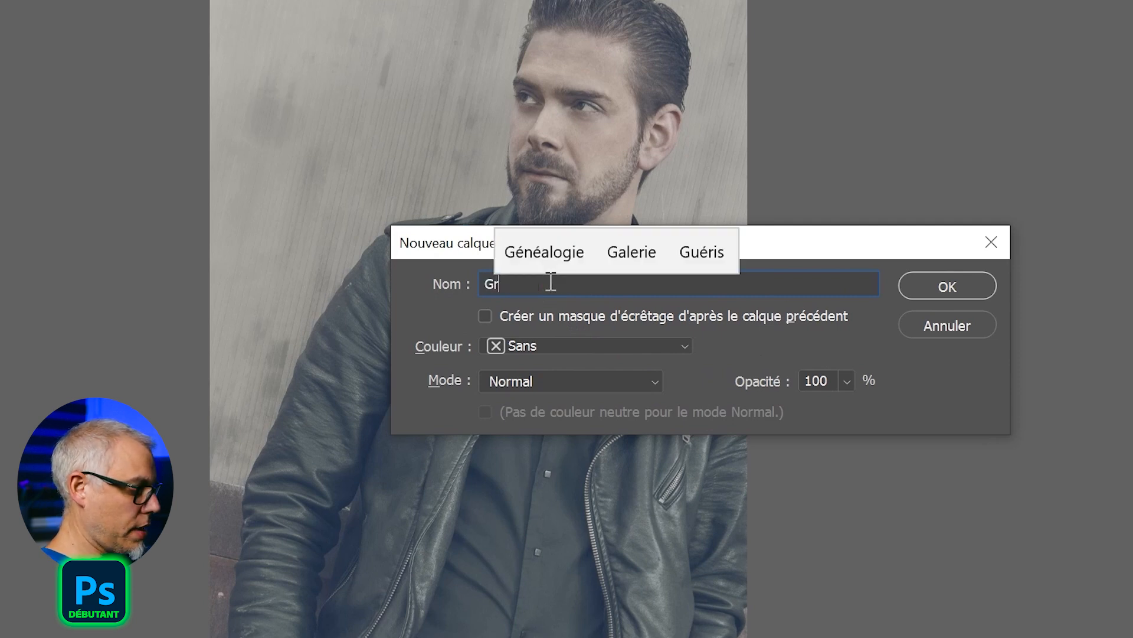
type("ains")
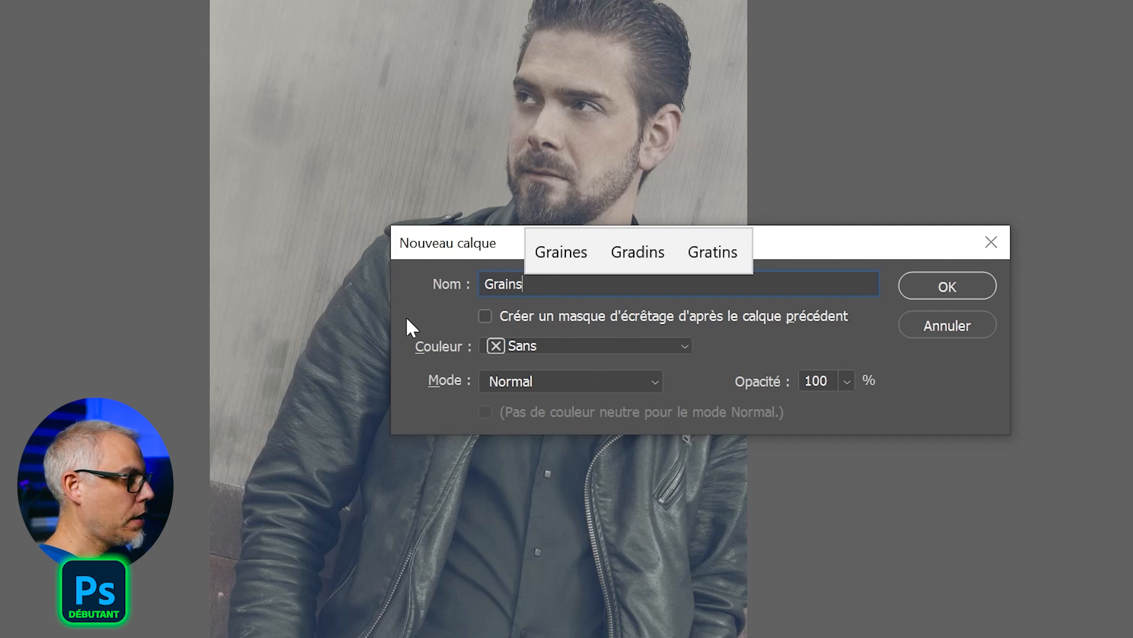
left_click_drag(503, 244, 366, 197)
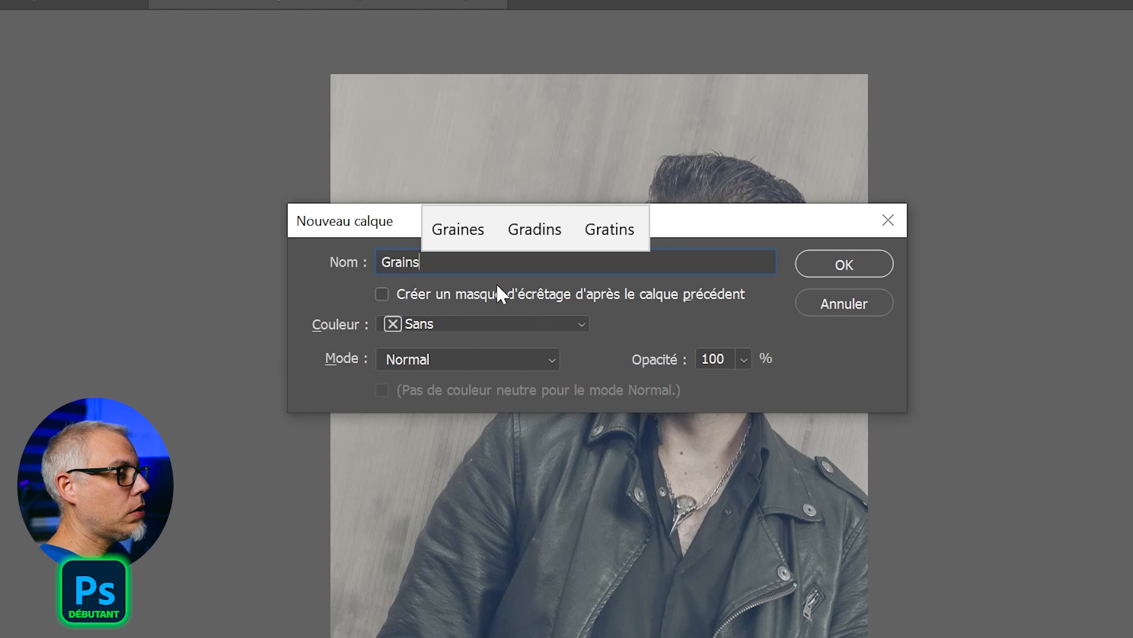
left_click_drag(370, 231, 360, 236)
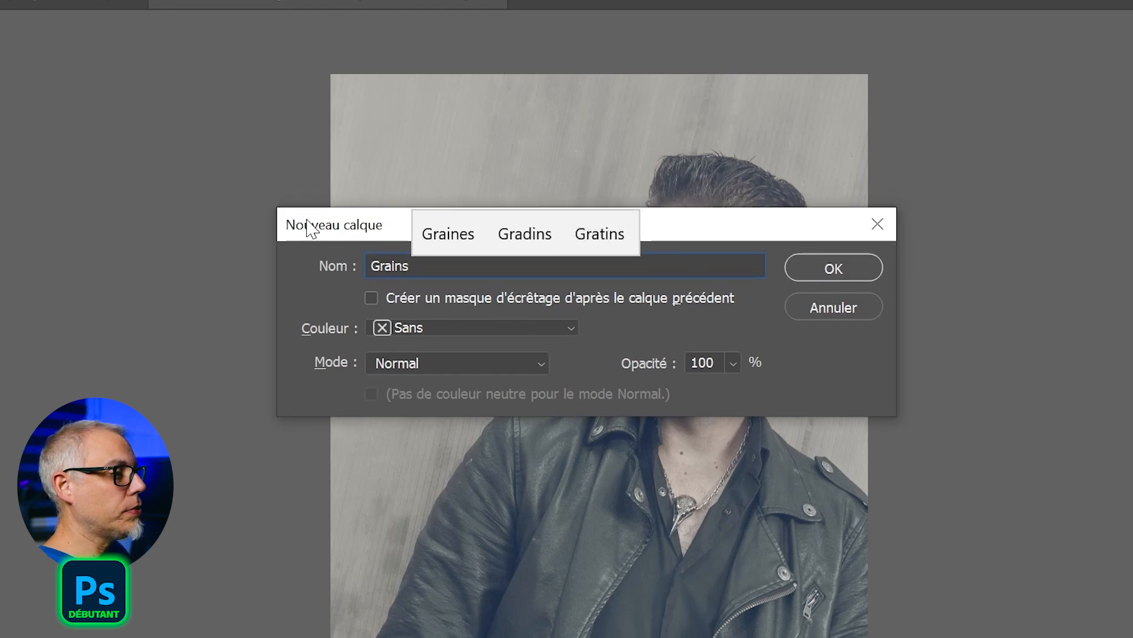
left_click(464, 326)
left_click(443, 323)
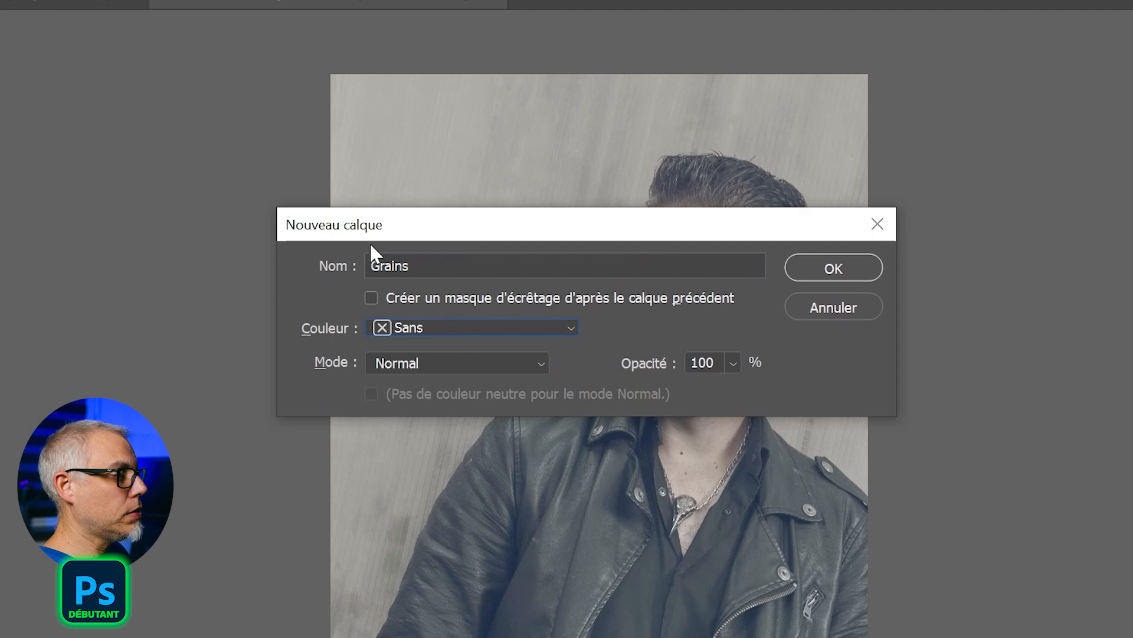
left_click_drag(383, 228, 376, 239)
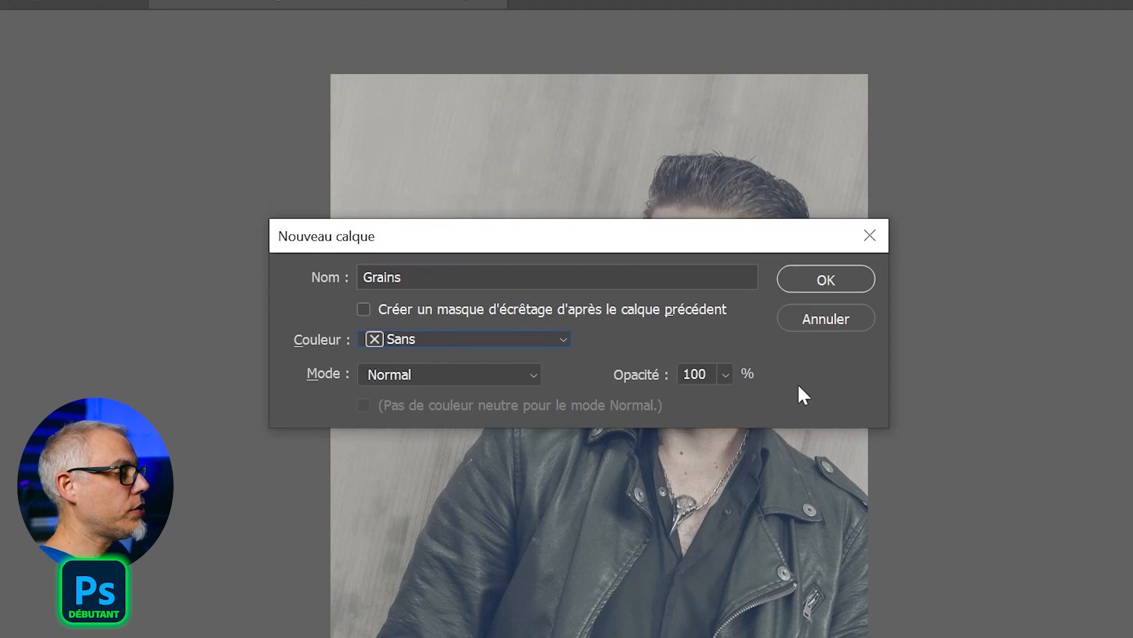
left_click(407, 339)
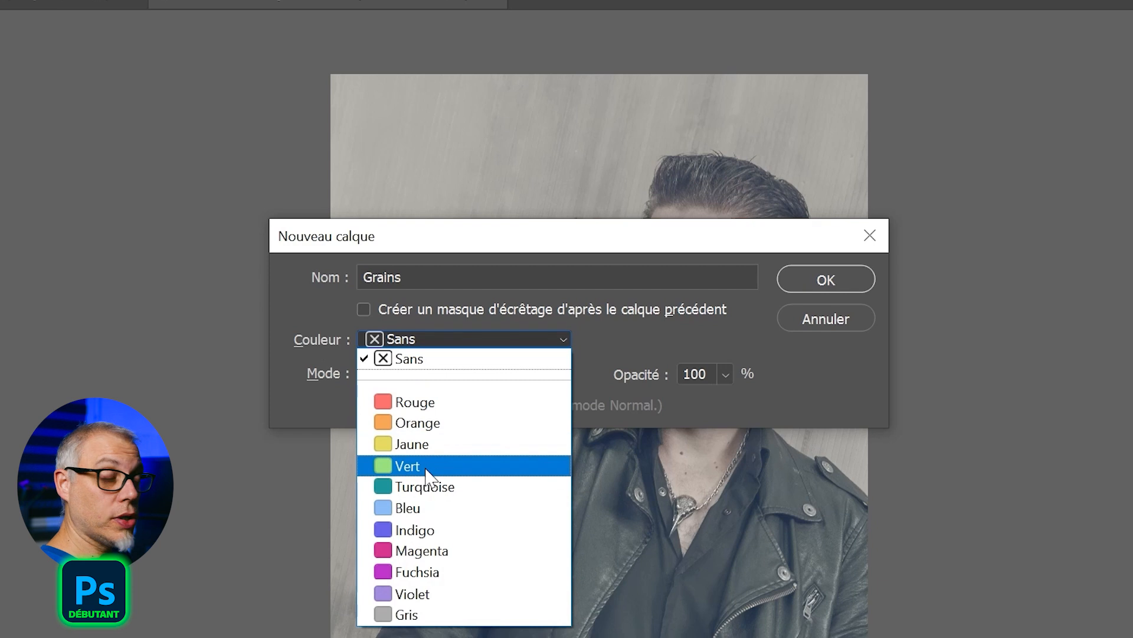
left_click(425, 344)
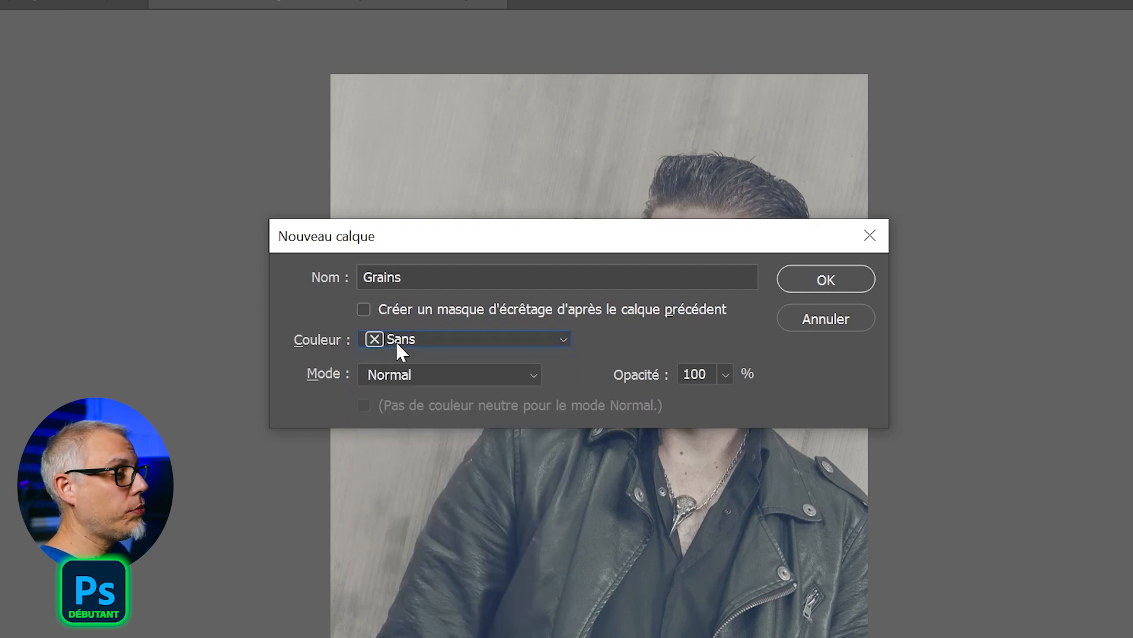
left_click(381, 373)
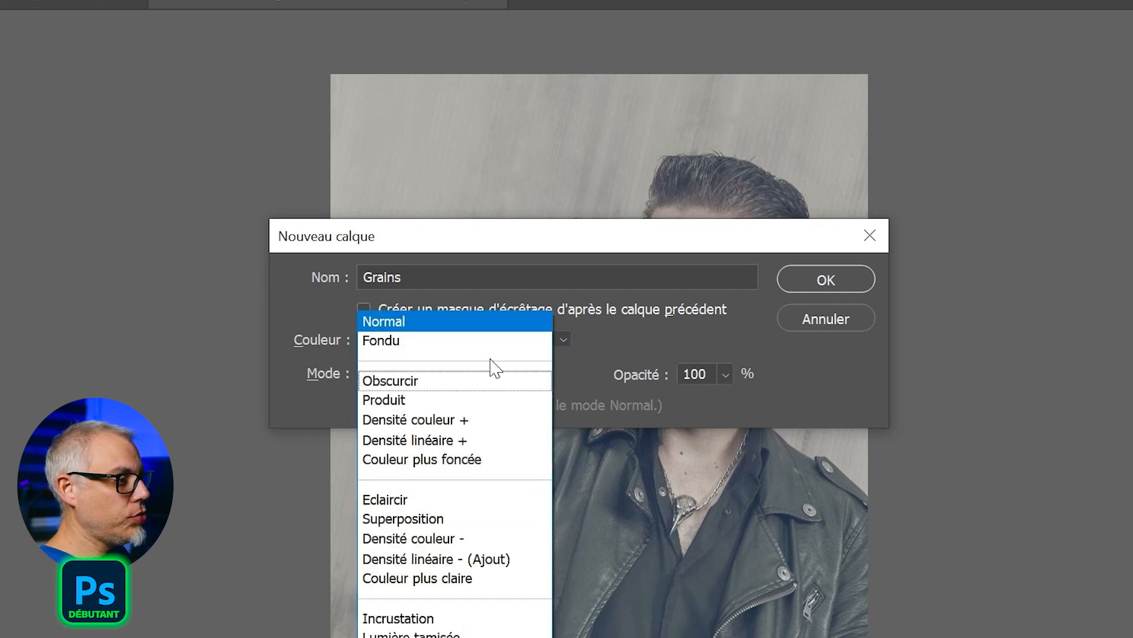
left_click(291, 374)
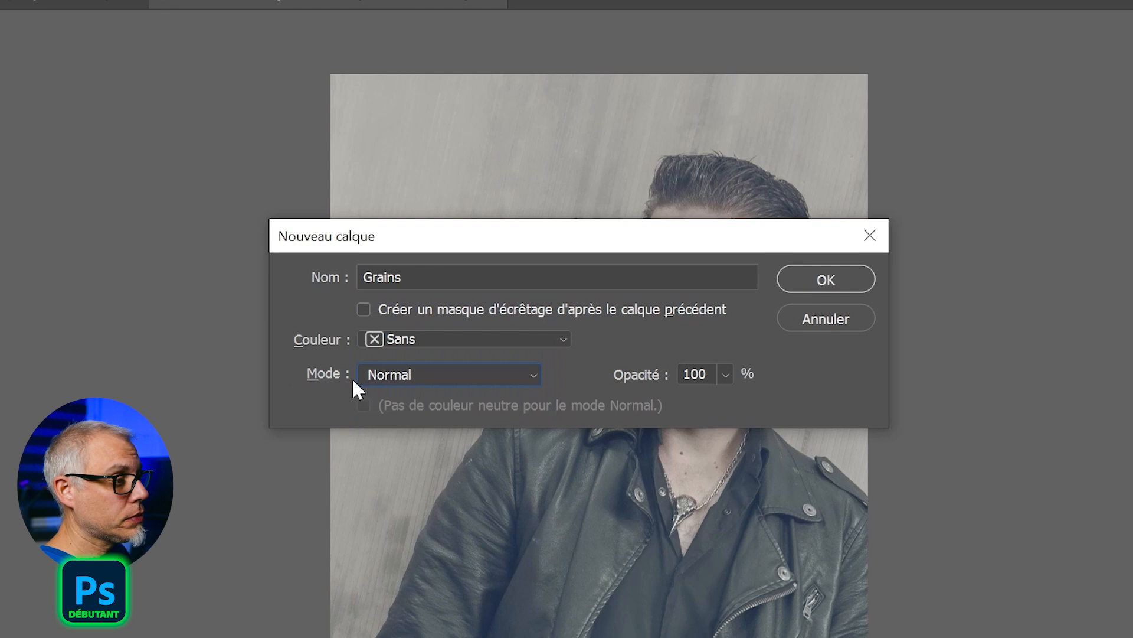
Create the Grains layer in Incrustation mode, filled with the 50% grey neutral colour.
left_click(439, 372)
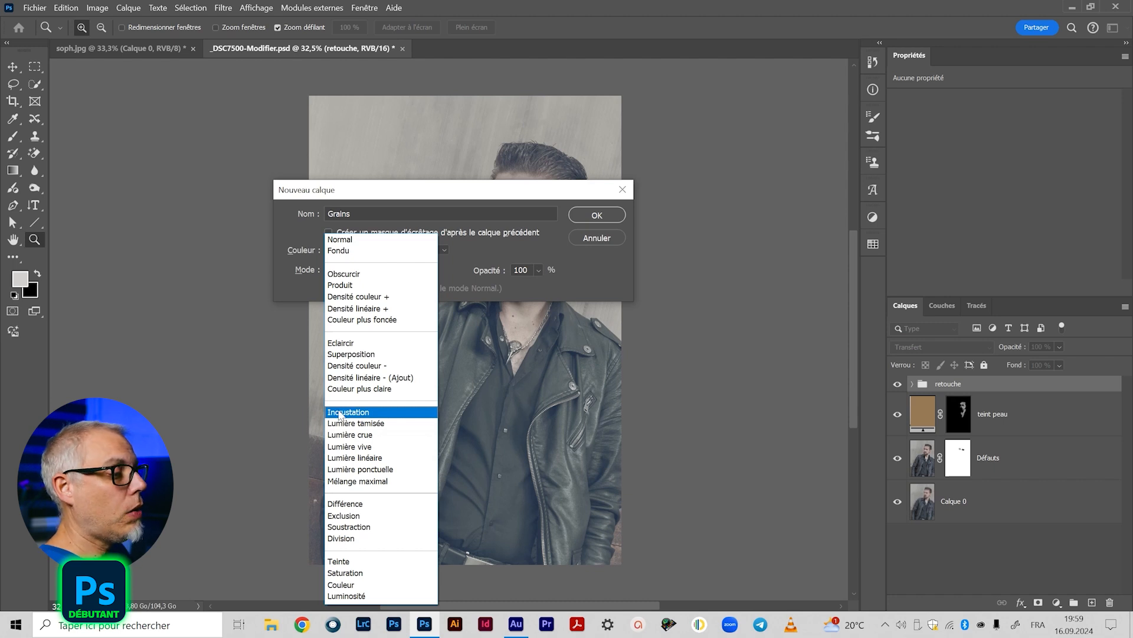
left_click(368, 412)
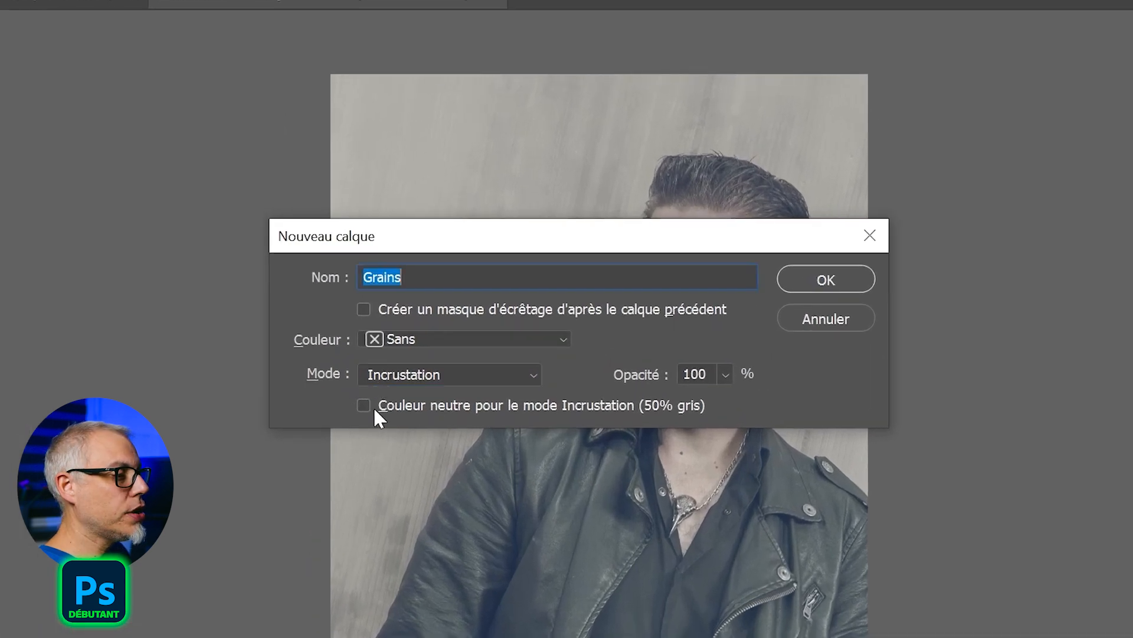
left_click(364, 406)
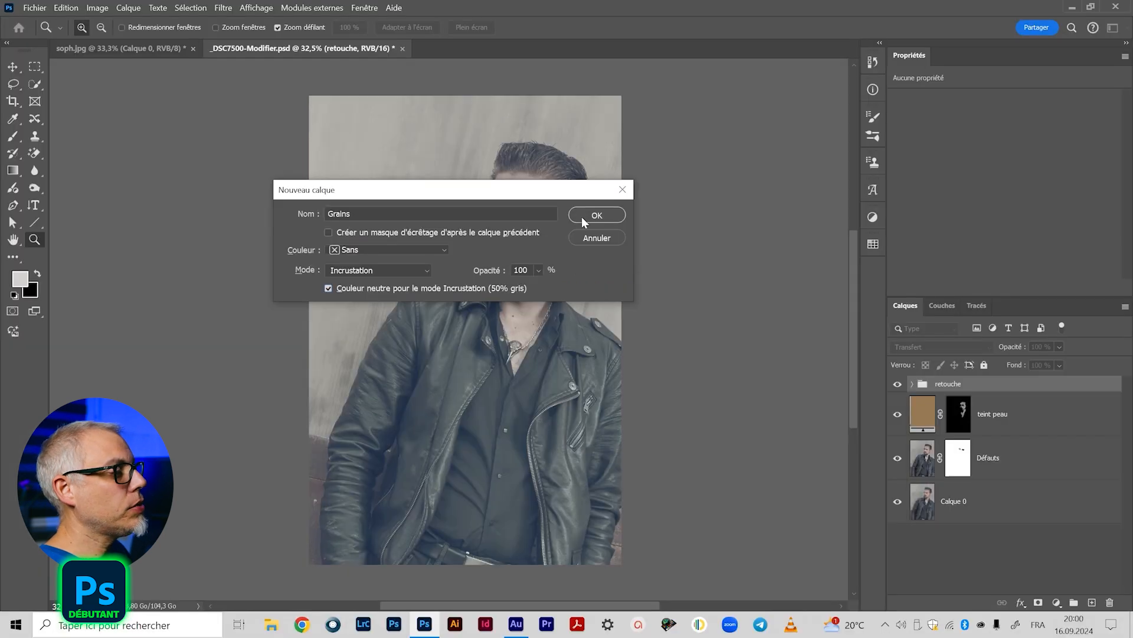
left_click(826, 279)
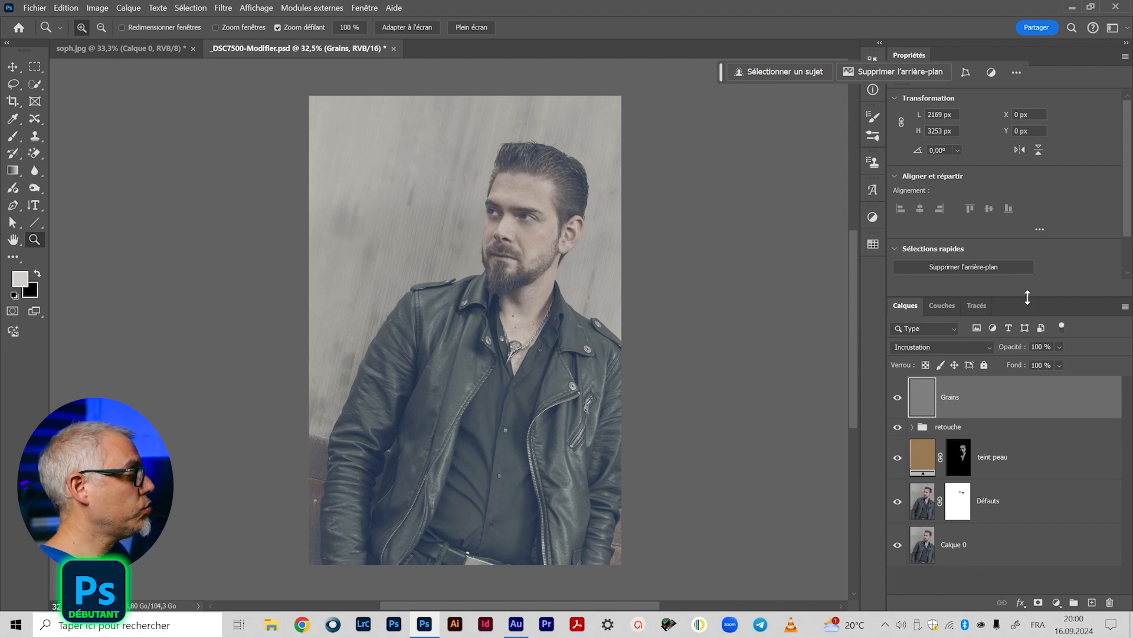
left_click_drag(1027, 297, 1026, 292)
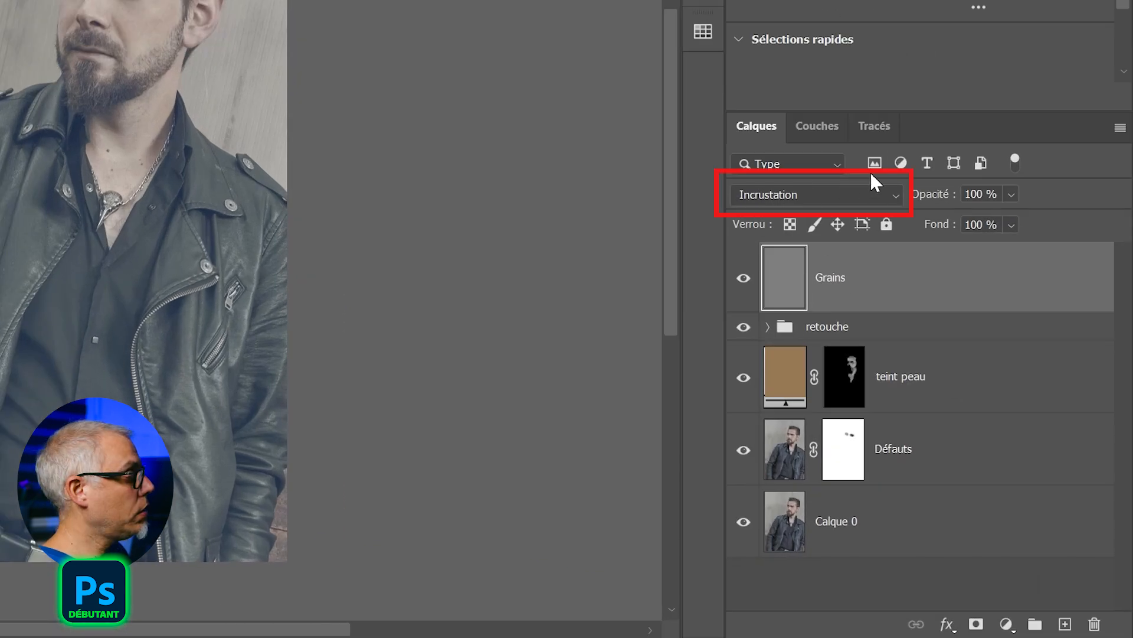
Switch the Grains layer's blend mode to Normal to view its fill, and return it to Incrustation.
left_click(748, 189)
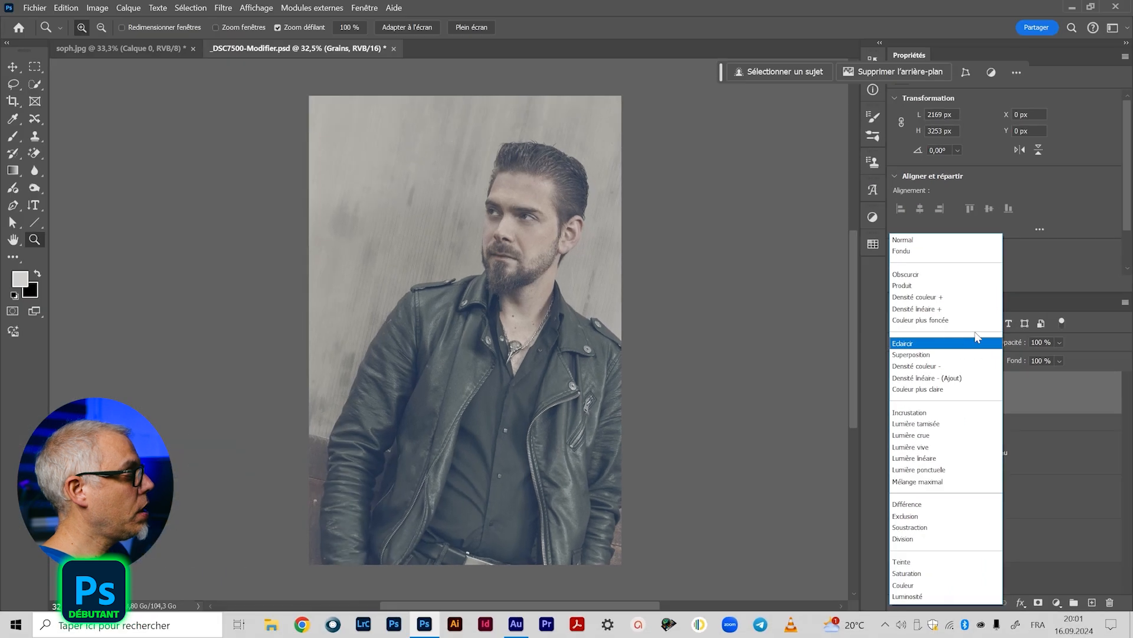
left_click(925, 240)
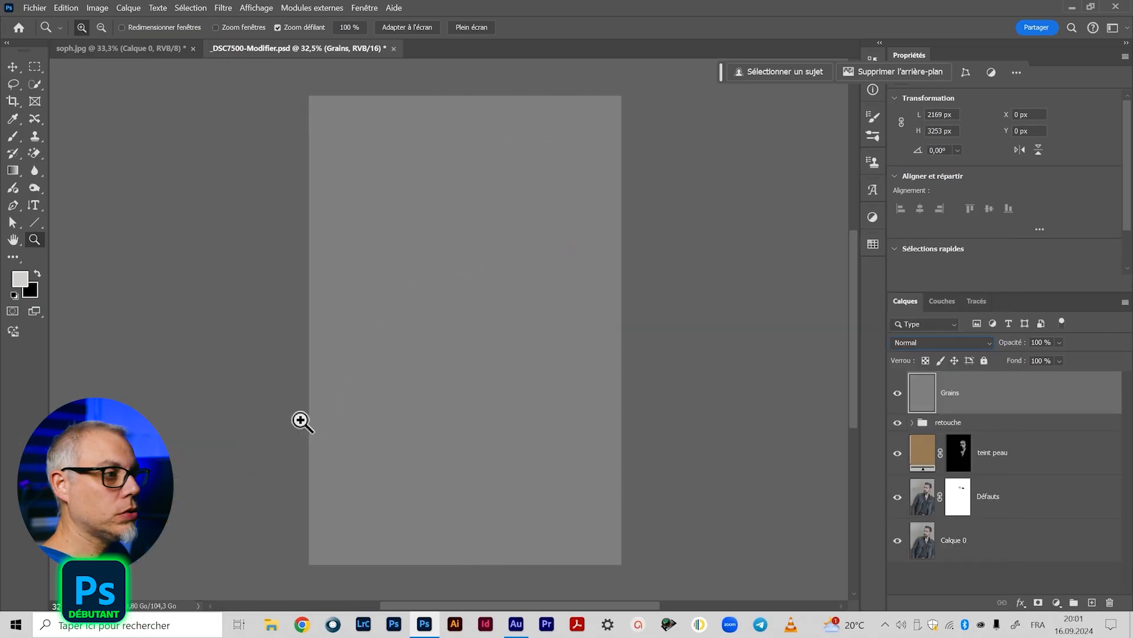
left_click(942, 342)
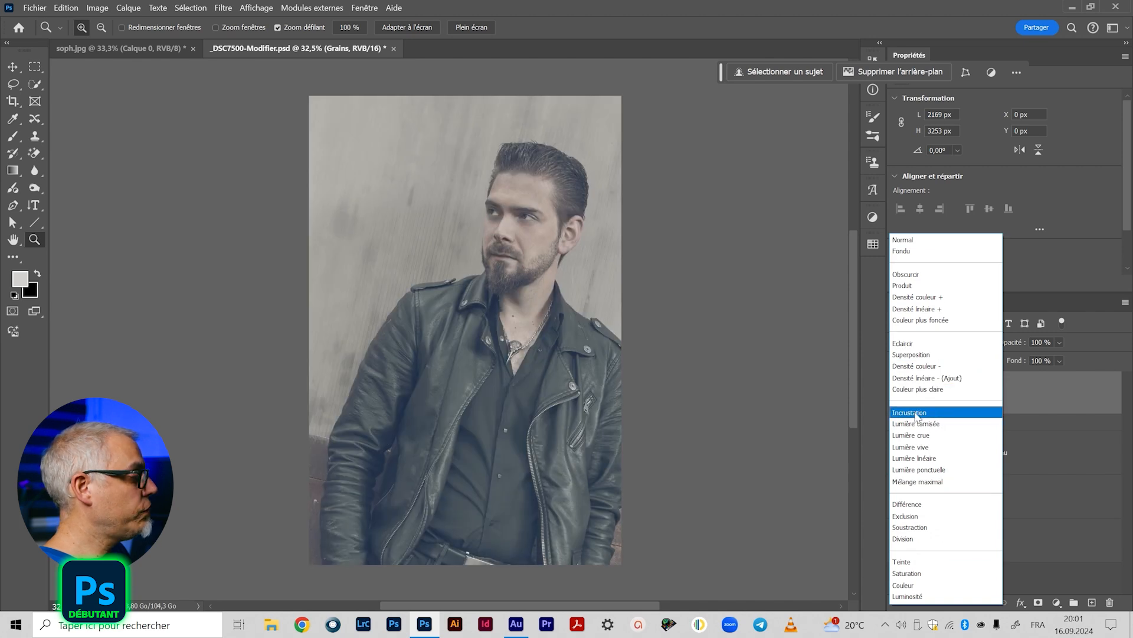
left_click(934, 413)
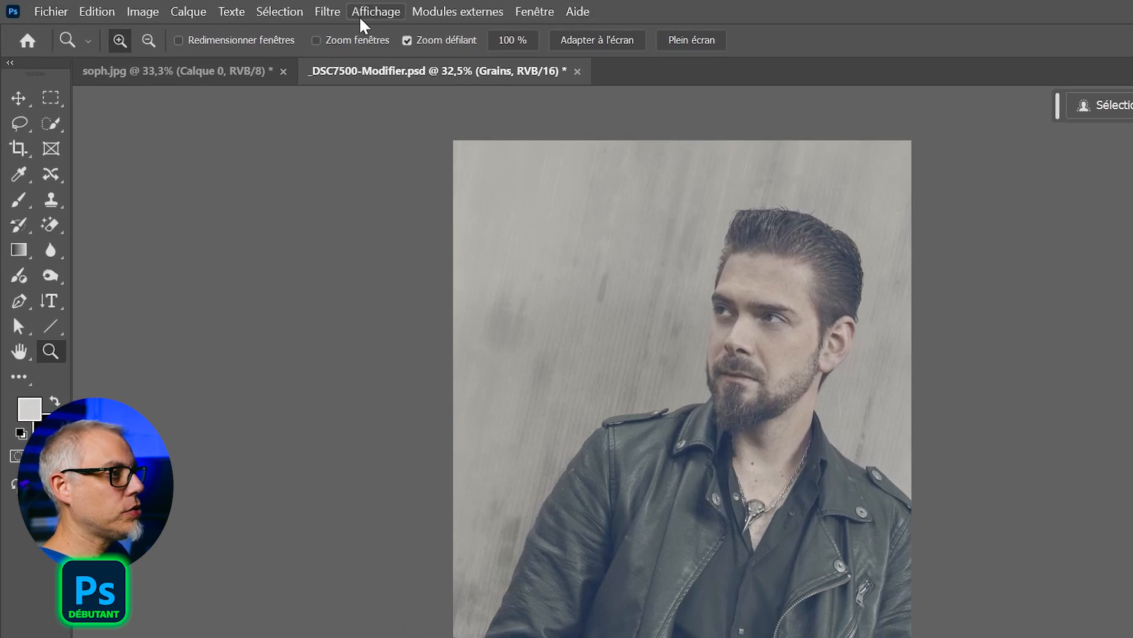
left_click(326, 14)
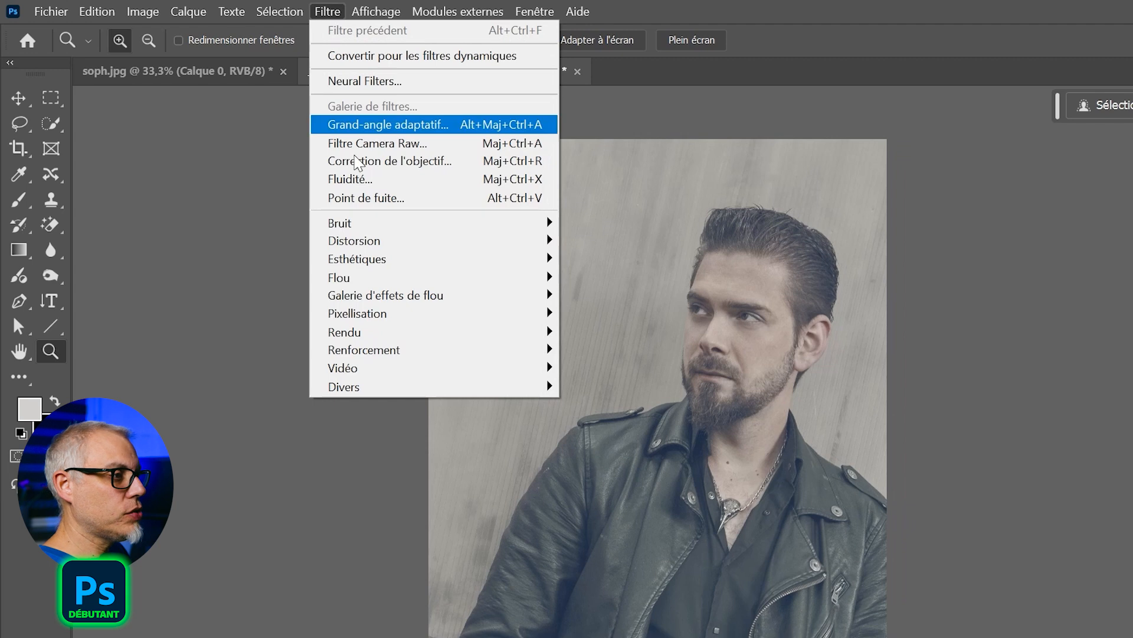
mouse_move(398, 230)
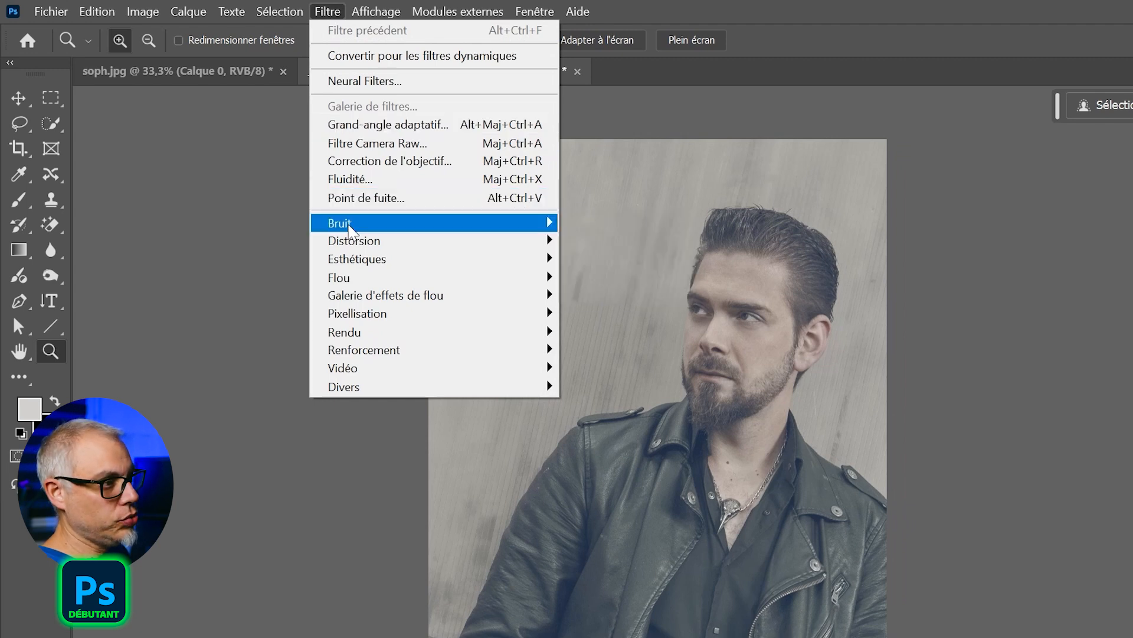
mouse_move(353, 227)
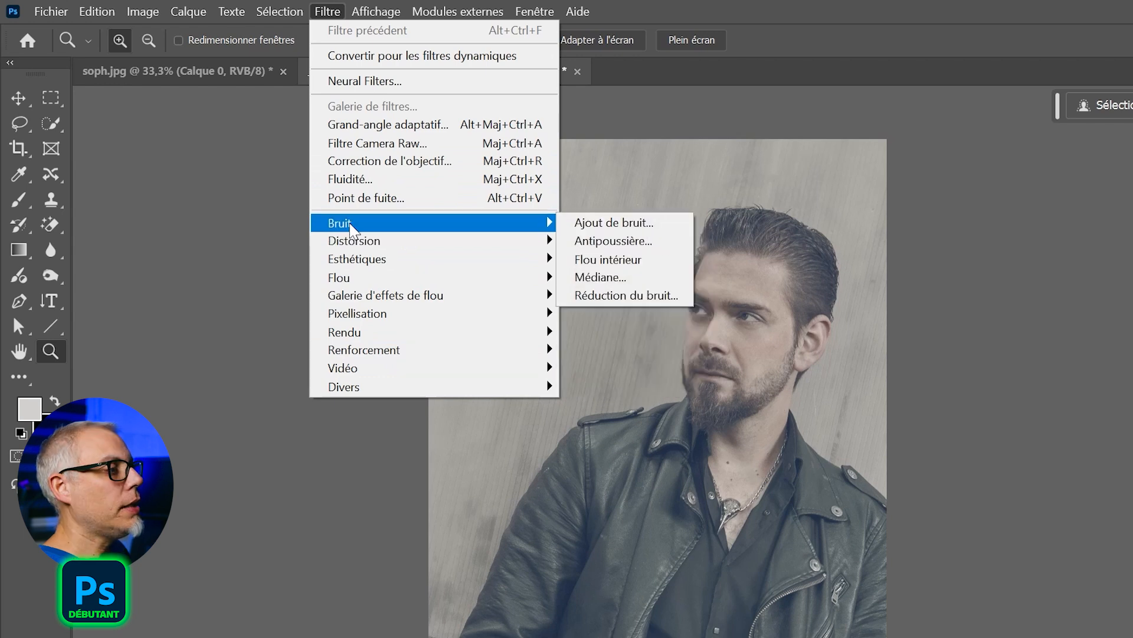
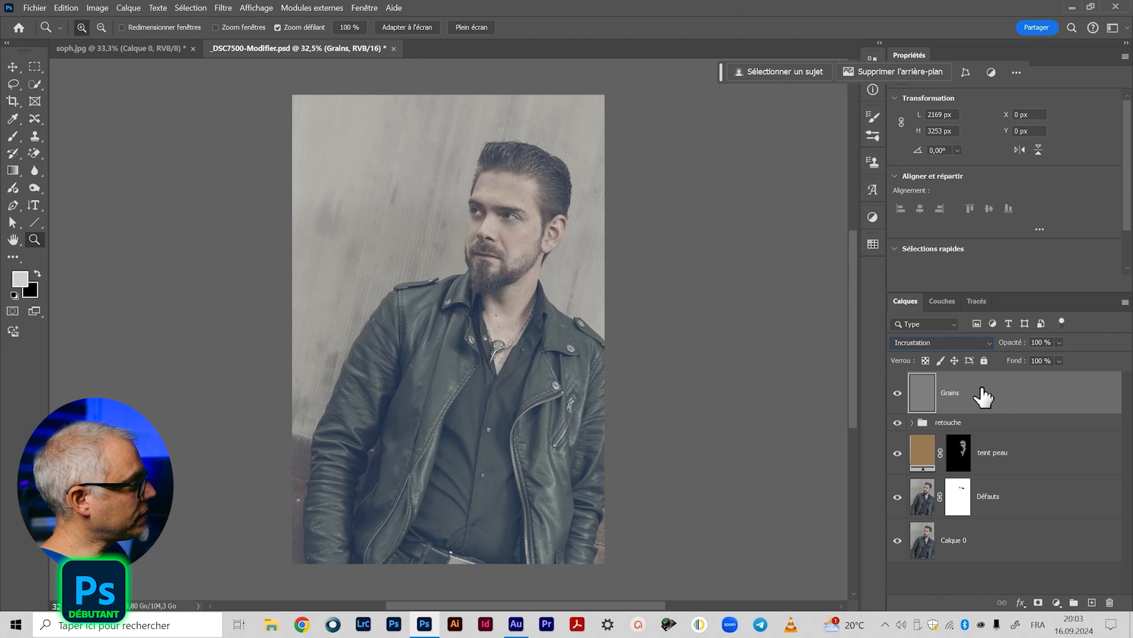
Convert the Grains layer to a smart object so that filters on it stay editable.
right_click(1033, 393)
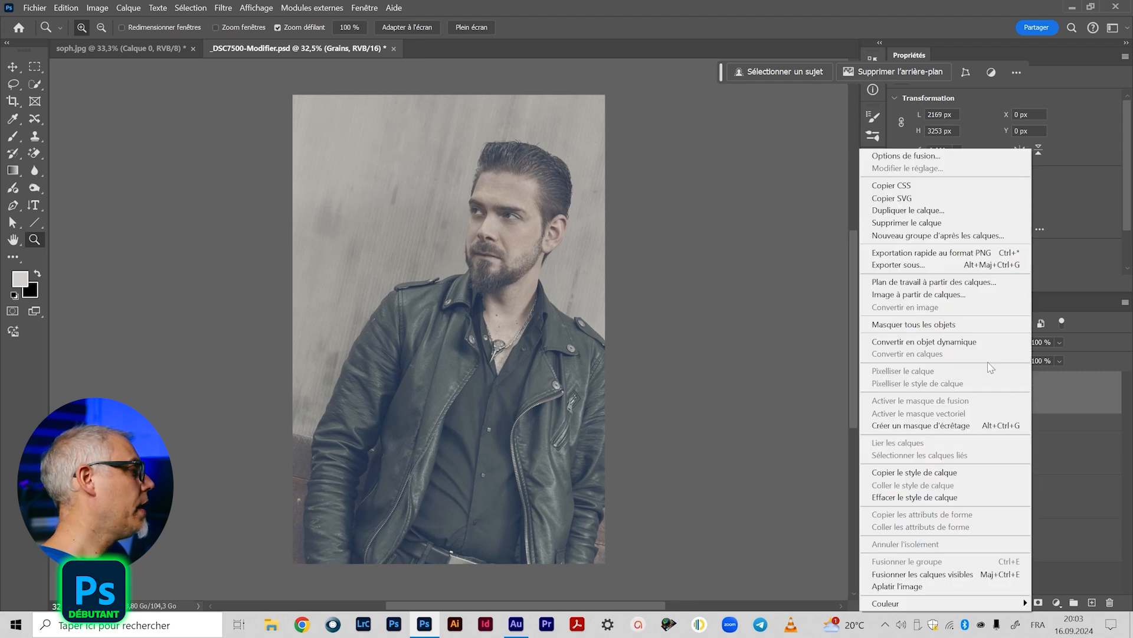
left_click(933, 342)
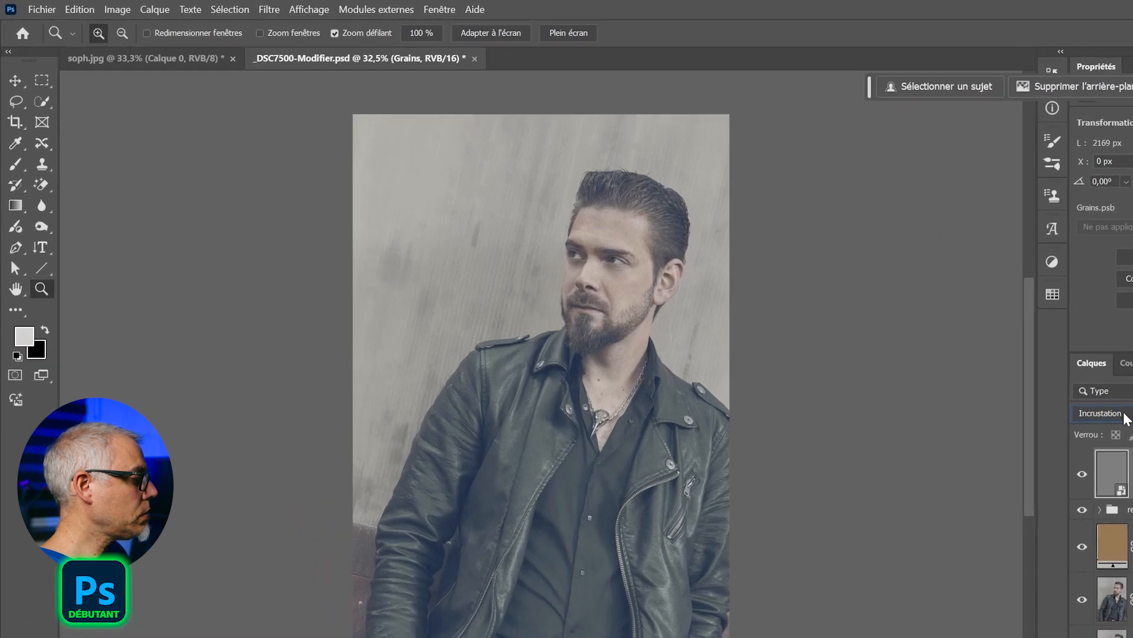
left_click(304, 11)
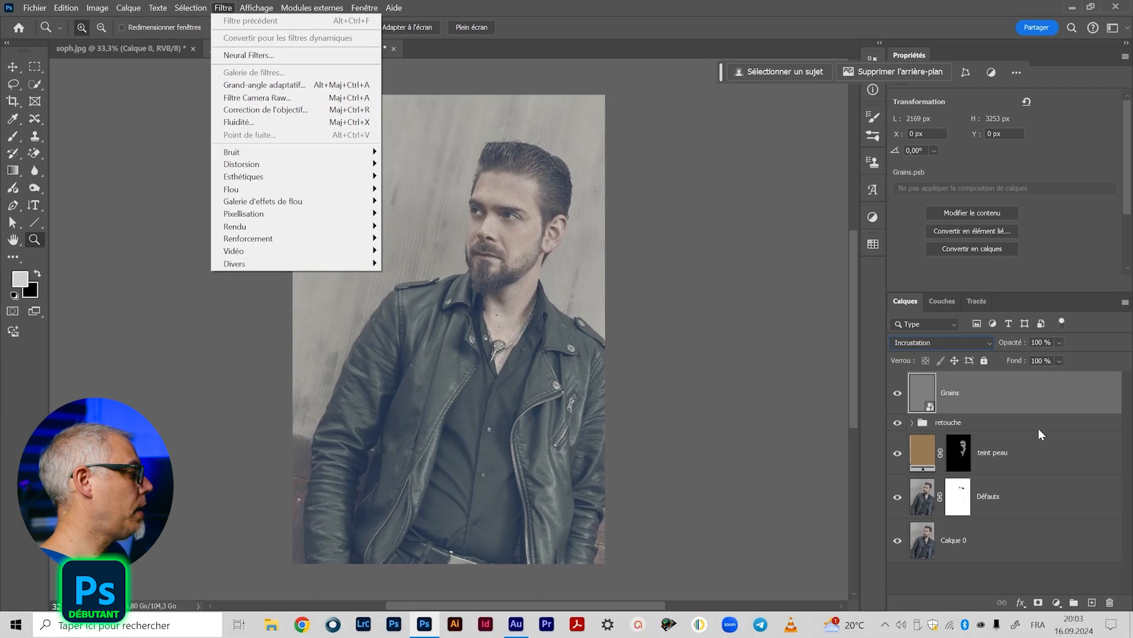
key("Escape")
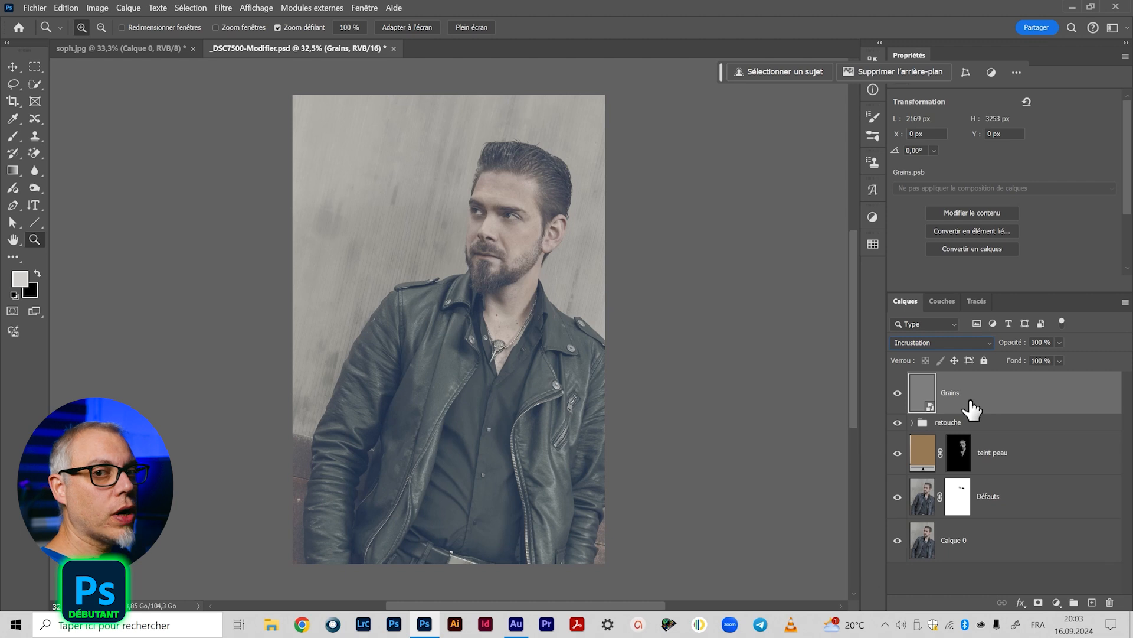
Start the Ajout de bruit filter on the Grains smart object and set the noise amount to 5 %.
left_click(223, 8)
left_click(224, 8)
left_click(227, 8)
mouse_move(248, 153)
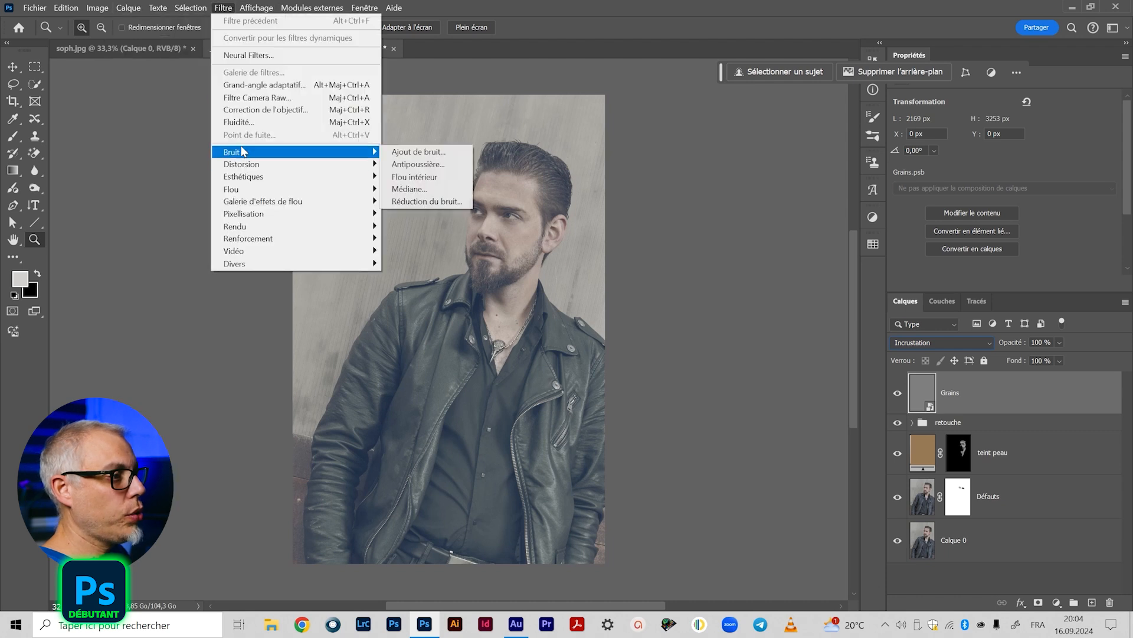
left_click(416, 152)
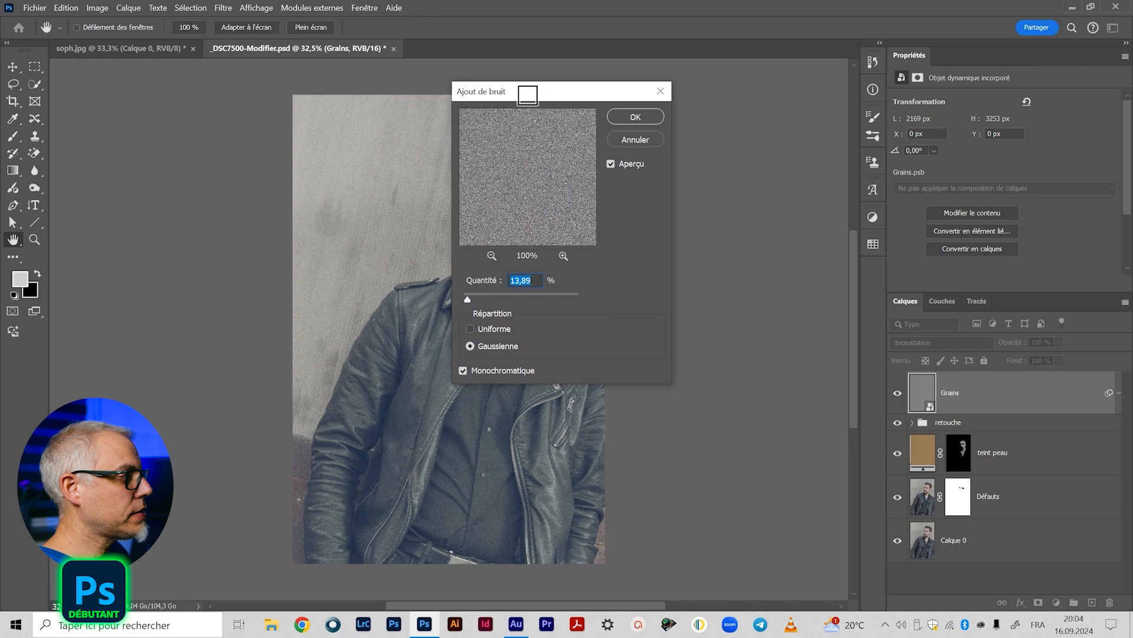
left_click_drag(524, 91, 696, 106)
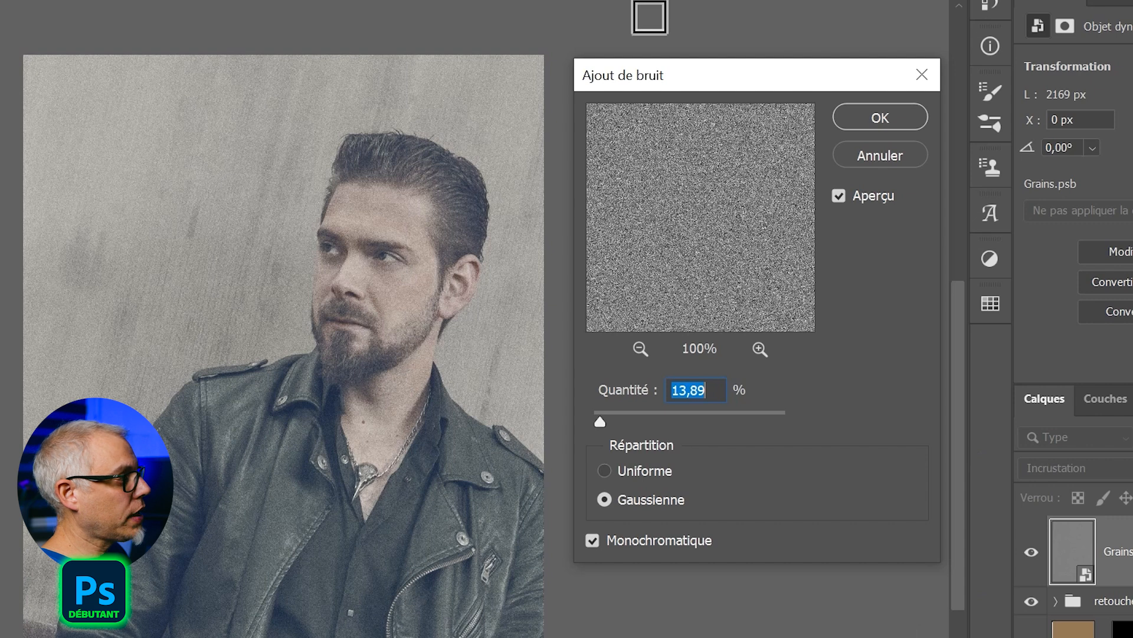
left_click_drag(699, 73, 692, 71)
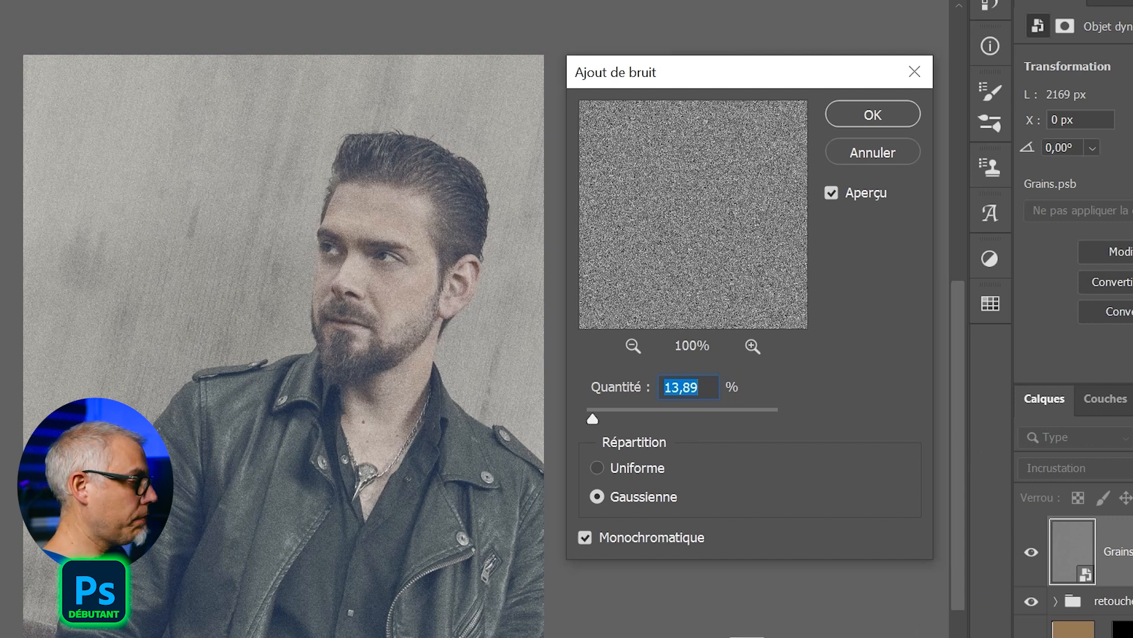
key("alt")
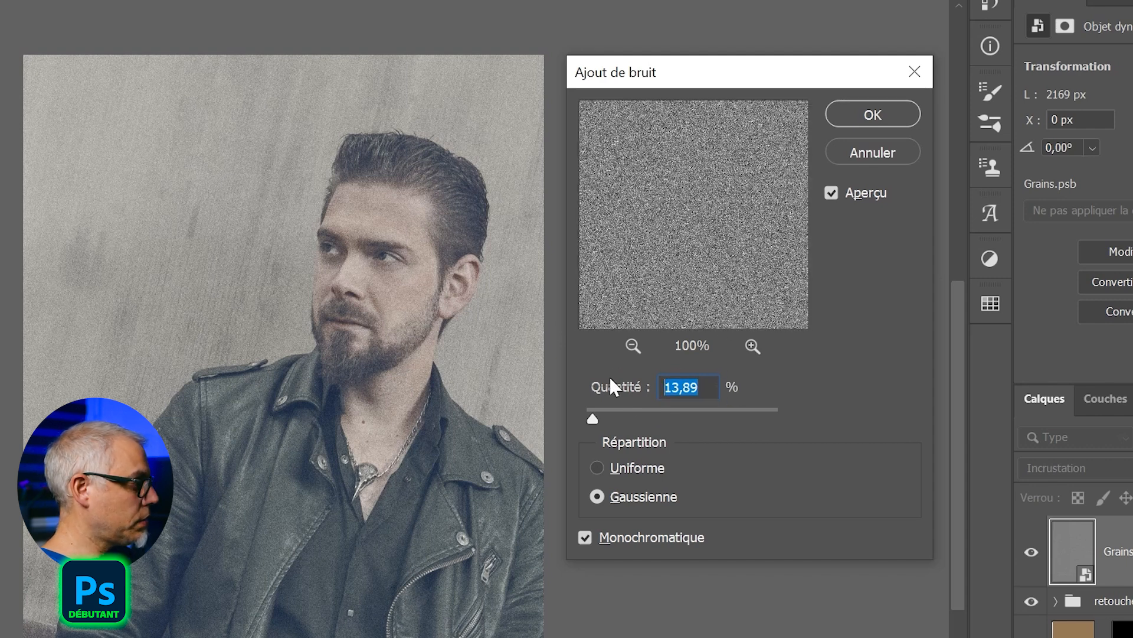
type("5")
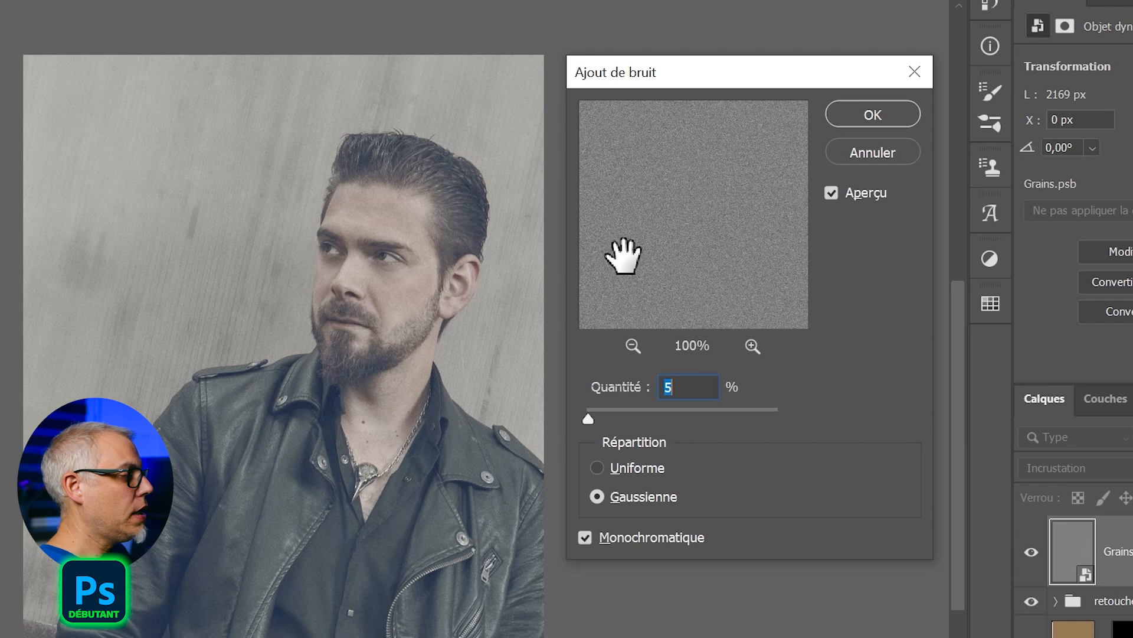
Try high noise amounts of about 280 % and 372 % in the preview, and reduce the amount to 12 %.
left_click(722, 410)
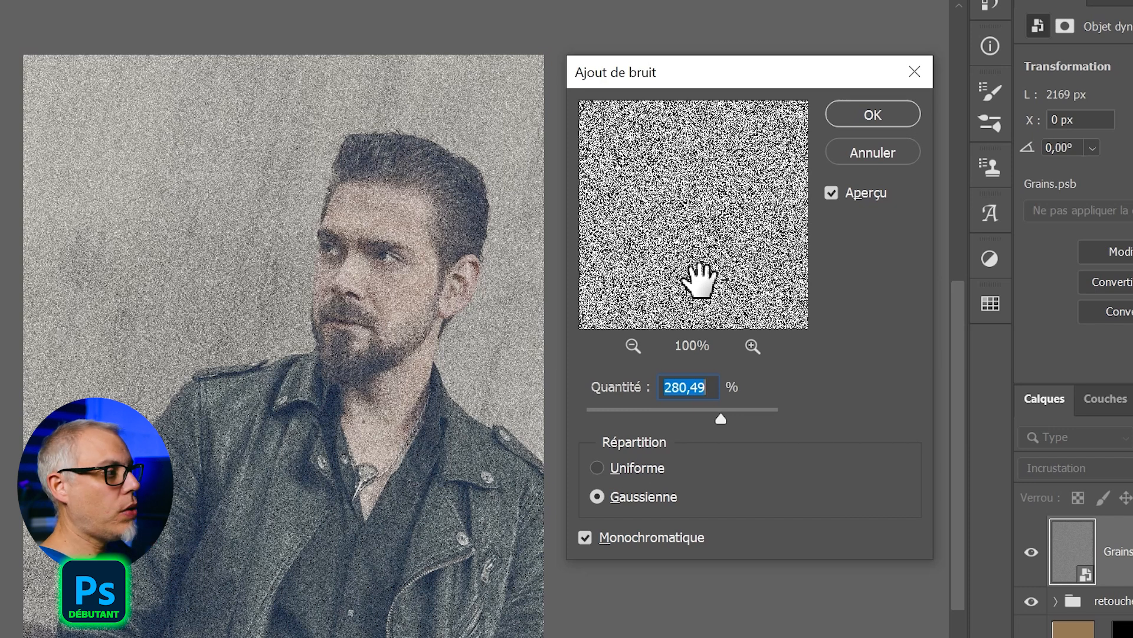
mouse_move(691, 278)
left_mouse_down()
mouse_move(649, 283)
mouse_move(708, 271)
left_mouse_up()
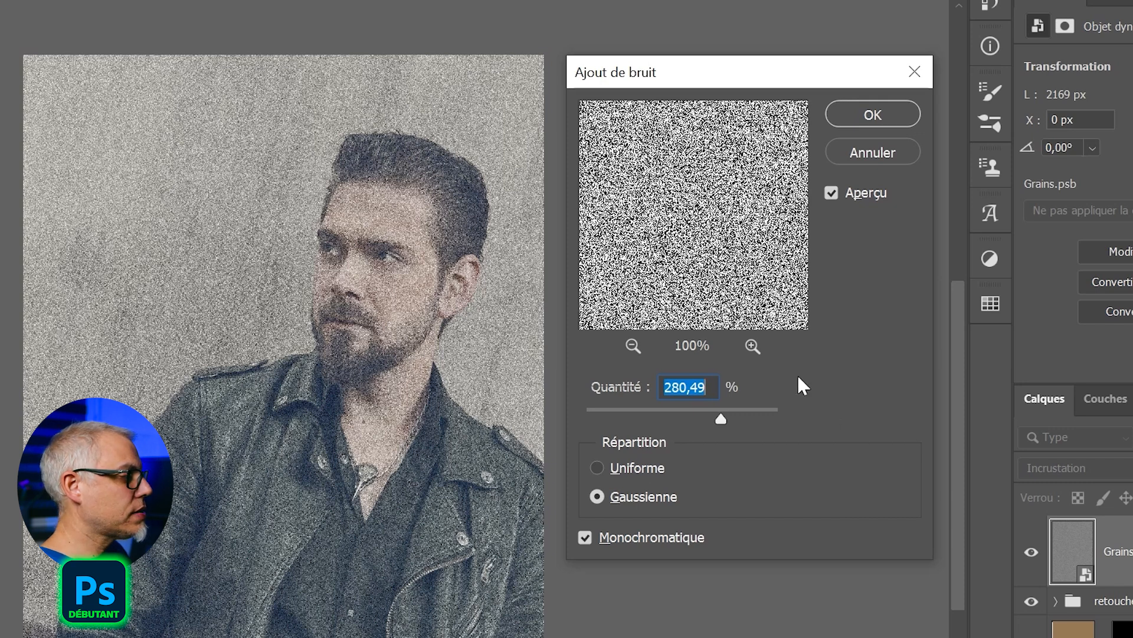
left_click_drag(721, 419, 766, 418)
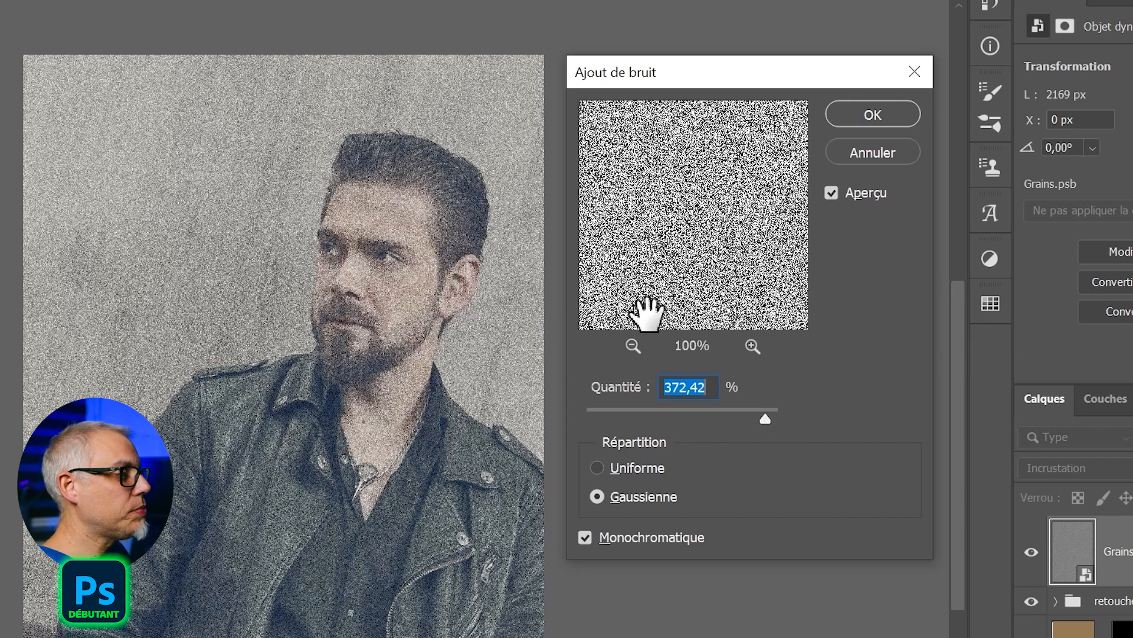
left_click(611, 420)
left_click_drag(610, 420, 596, 419)
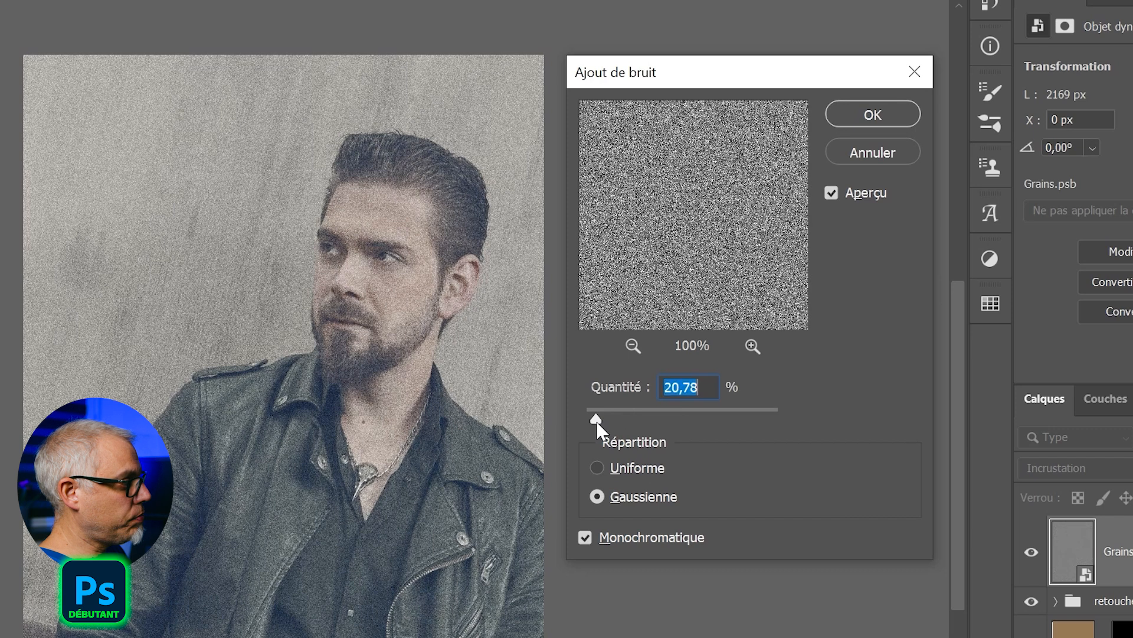
type("12")
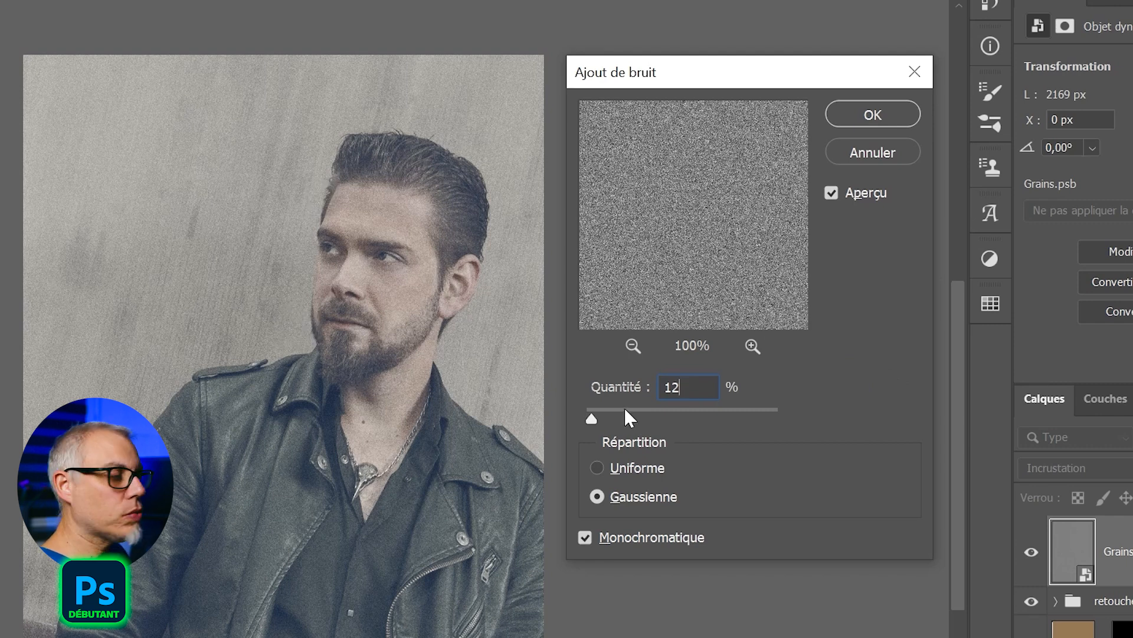
double_click(708, 387)
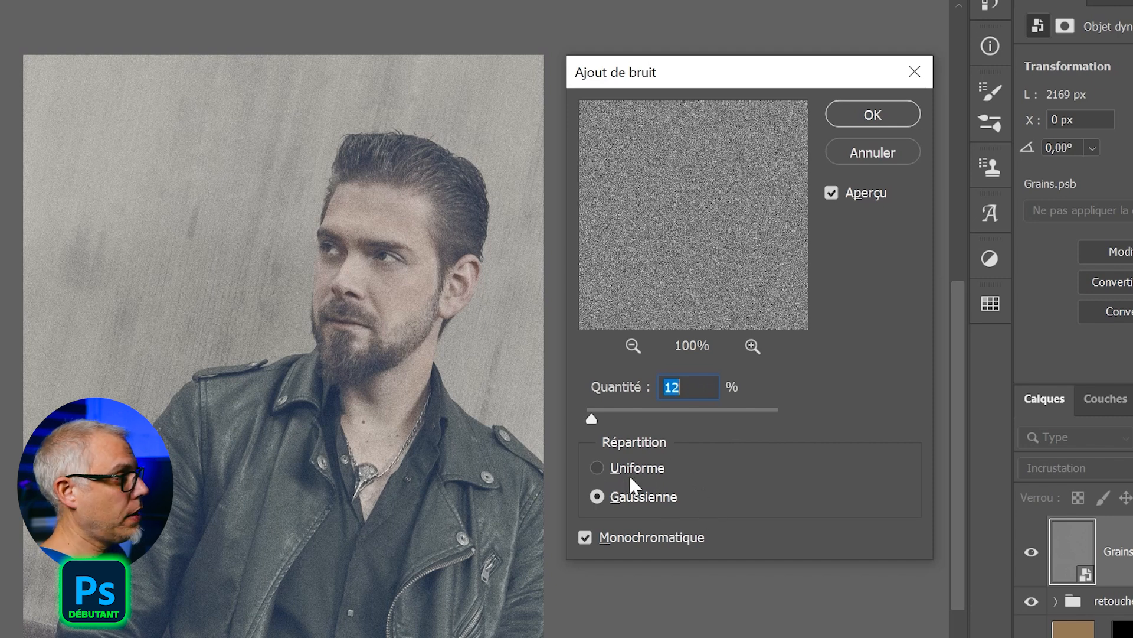
Compare the Uniforme noise distribution at 12 % and about 306 %, and return to Gaussienne.
left_click(616, 466)
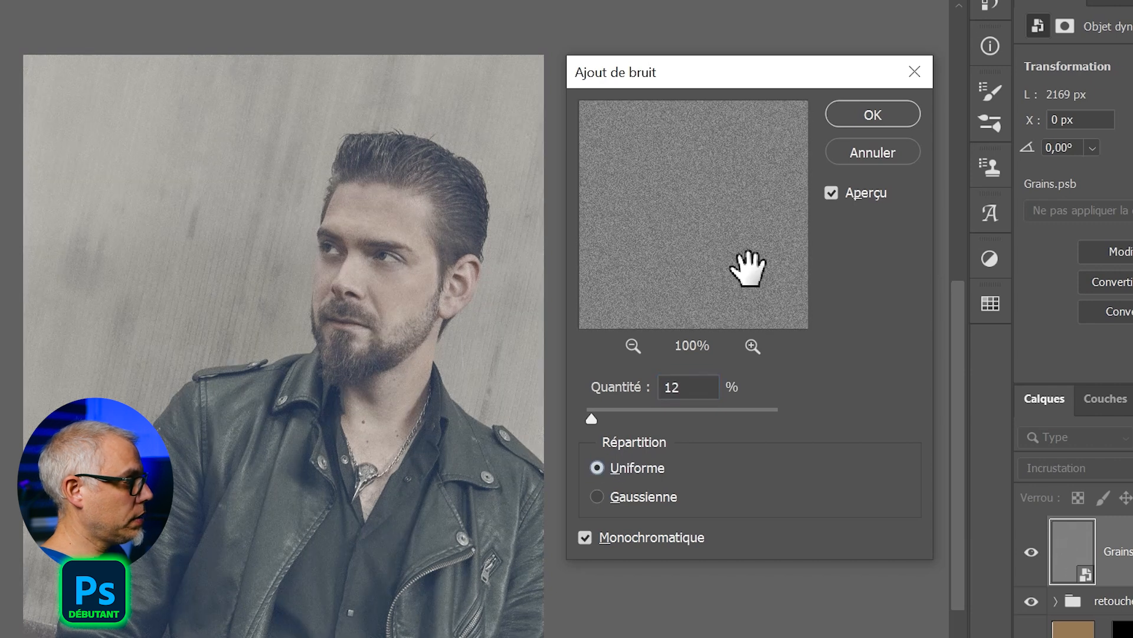
left_click_drag(591, 419, 735, 420)
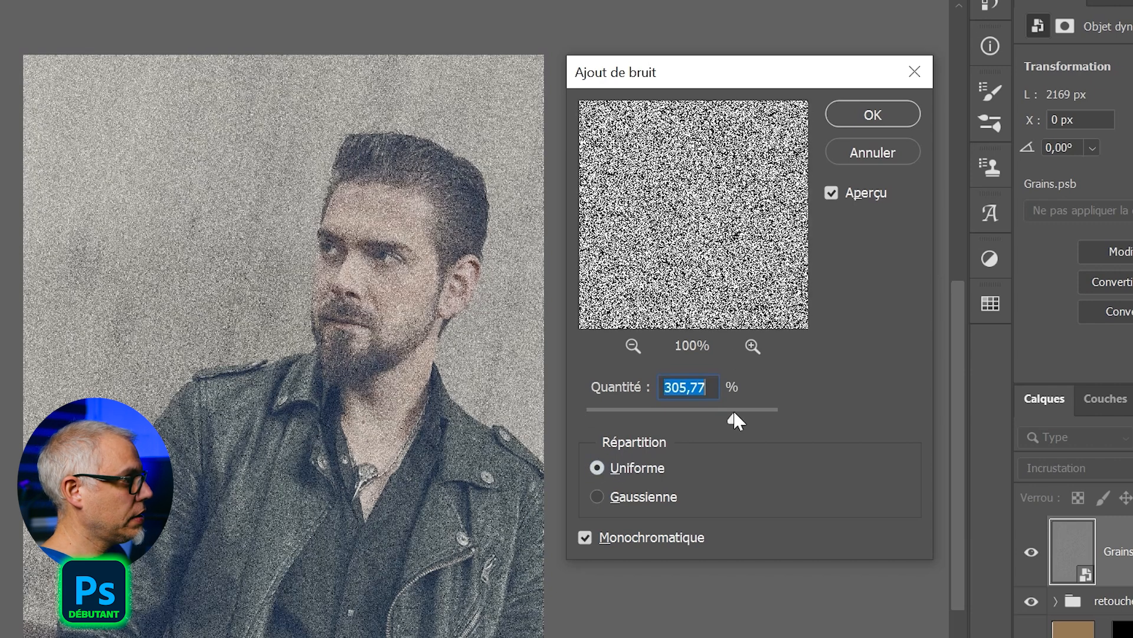
left_click(598, 496)
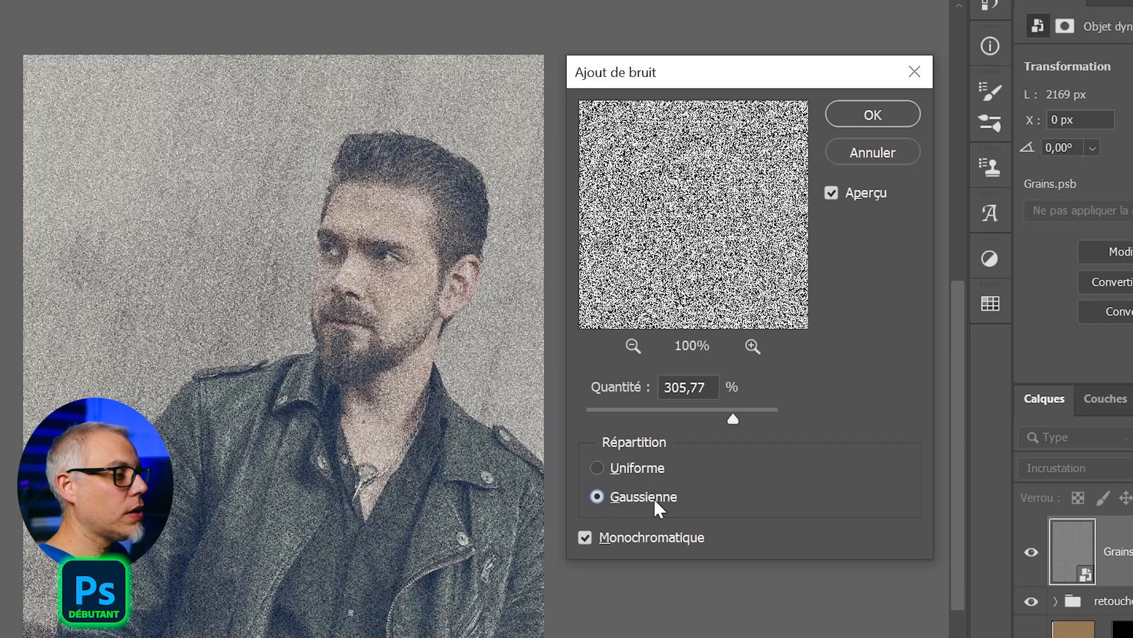
Set the noise amount to 15 %.
left_click_drag(686, 416, 600, 420)
left_click(688, 394)
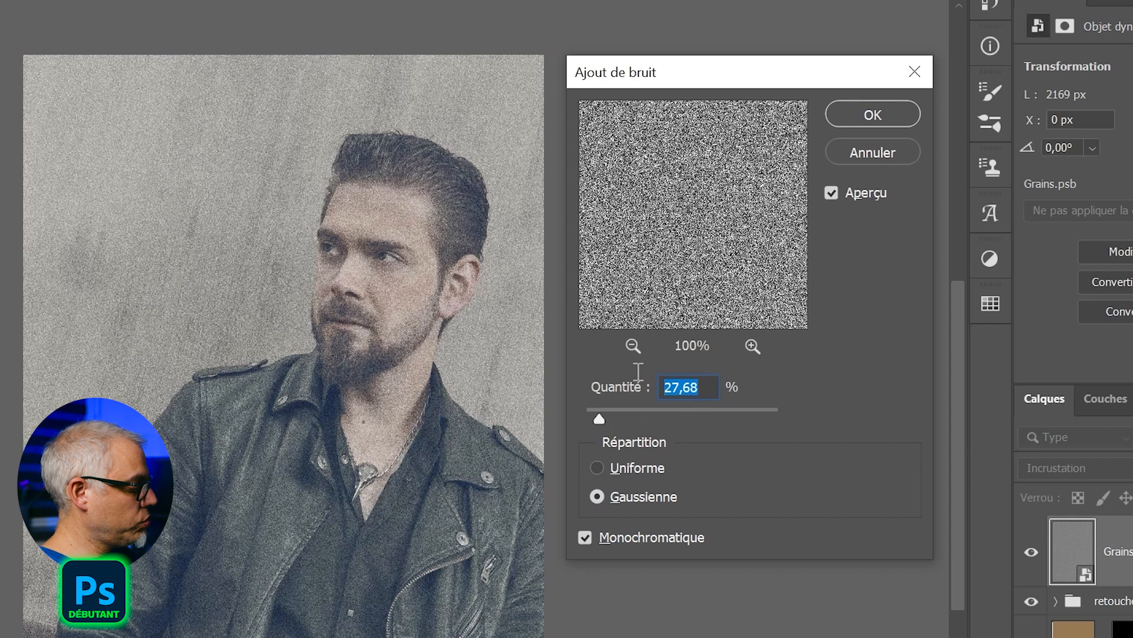
type("15")
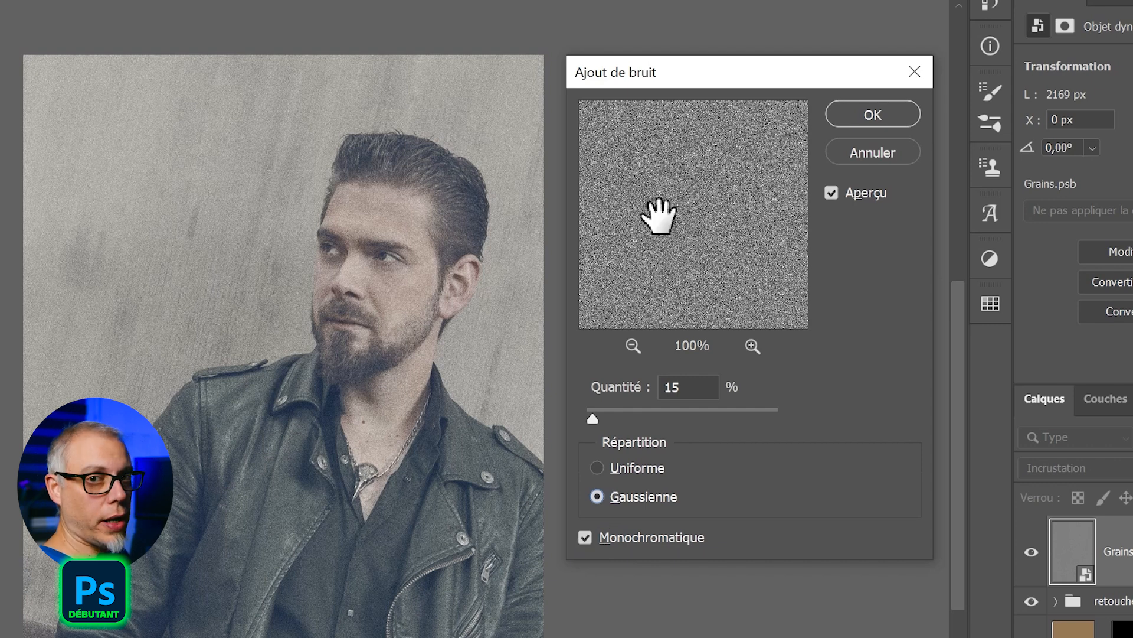
Turn Monochromatique off to examine coloured noise in the filter preview, and turn it back on.
left_click(581, 534)
left_click_drag(679, 159, 681, 258)
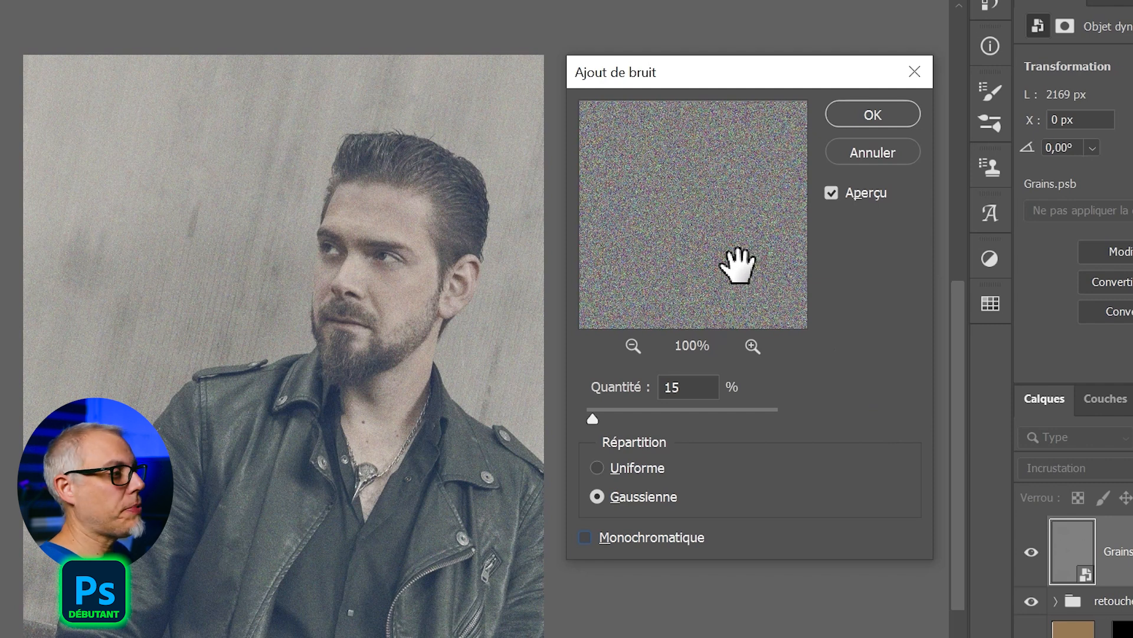
left_click_drag(738, 266, 657, 238)
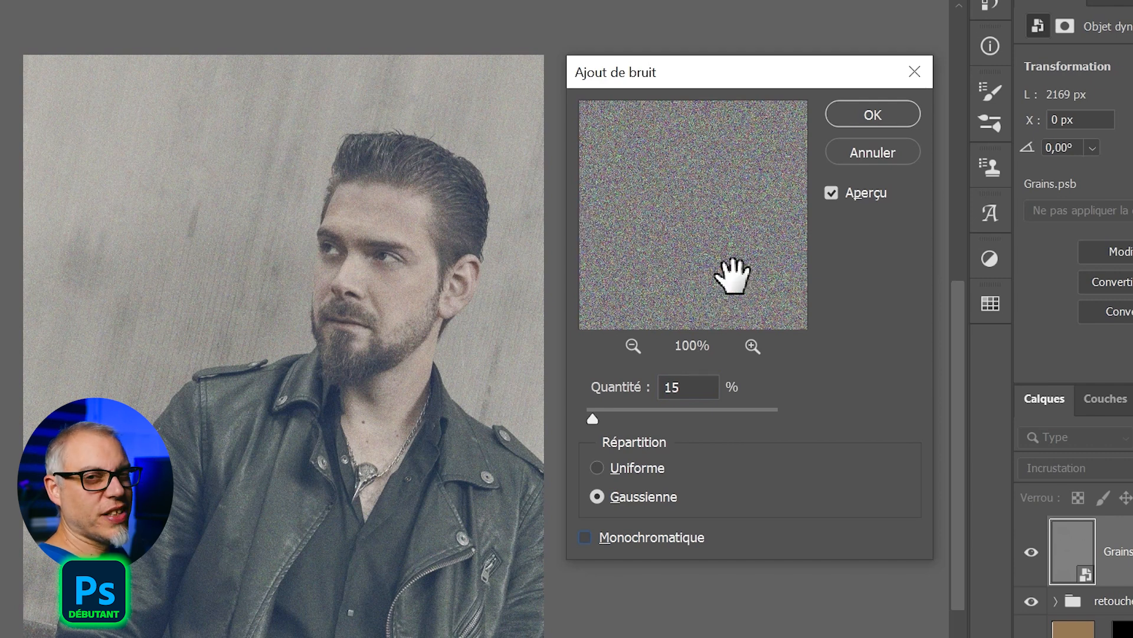
left_click_drag(631, 294, 701, 216)
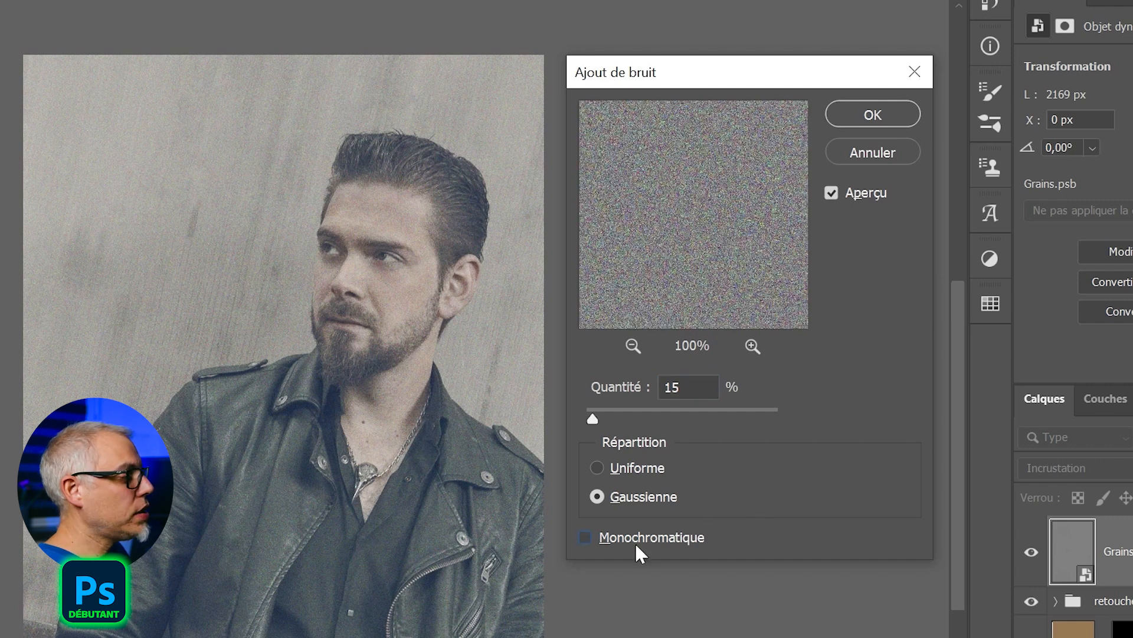
left_click(614, 537)
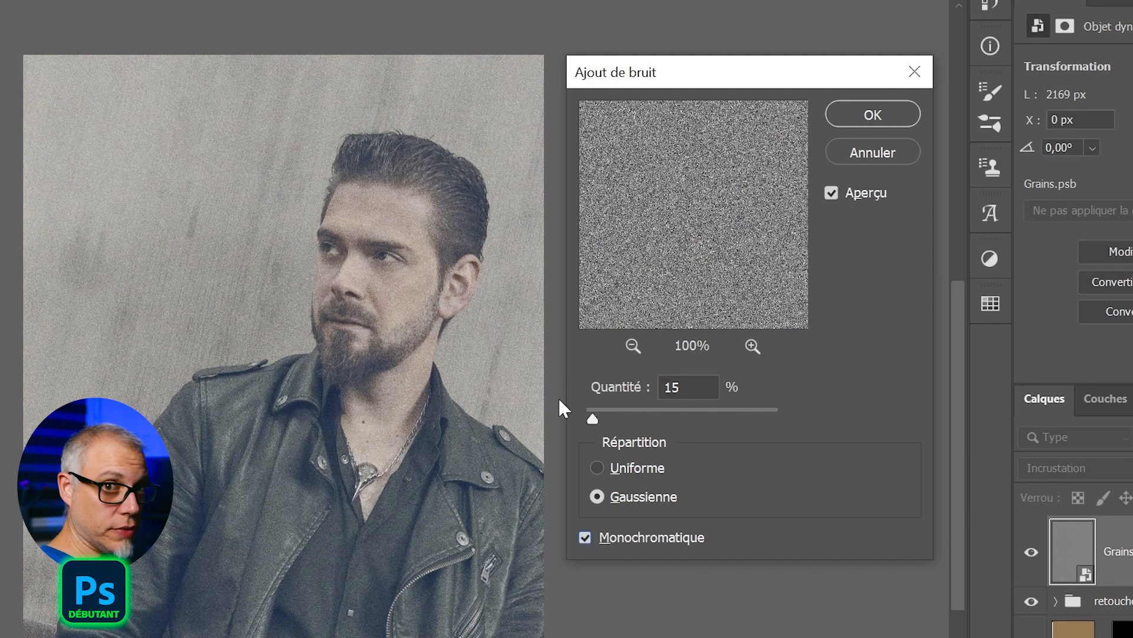
Apply the noise filter to the Grains smart object, and collapse and expand its smart filter list.
left_click(875, 116)
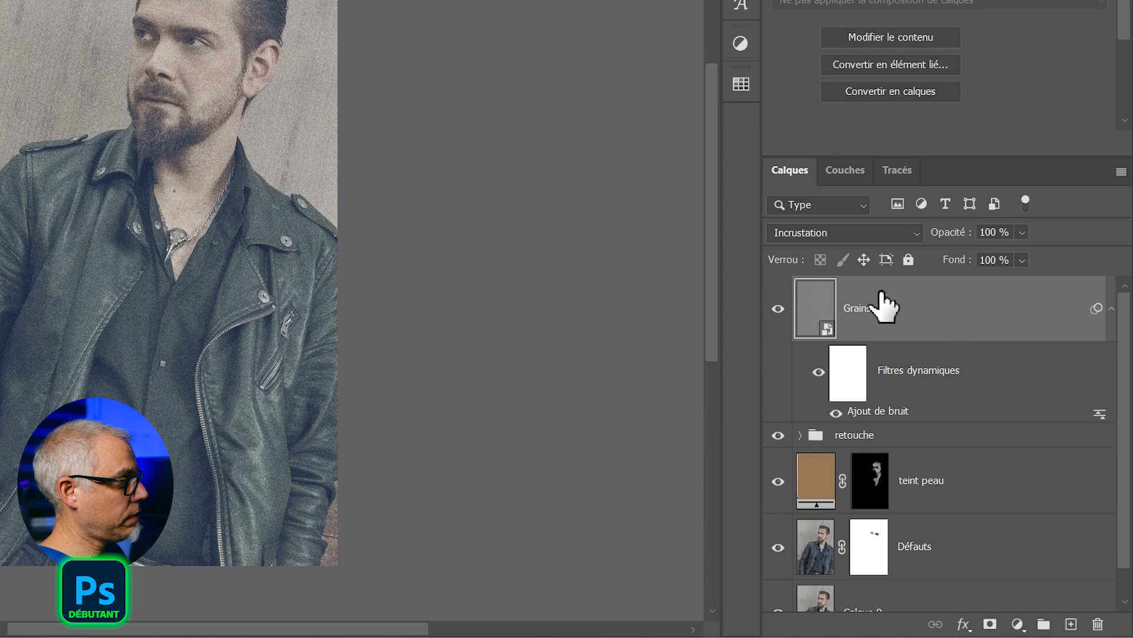
left_click(1112, 308)
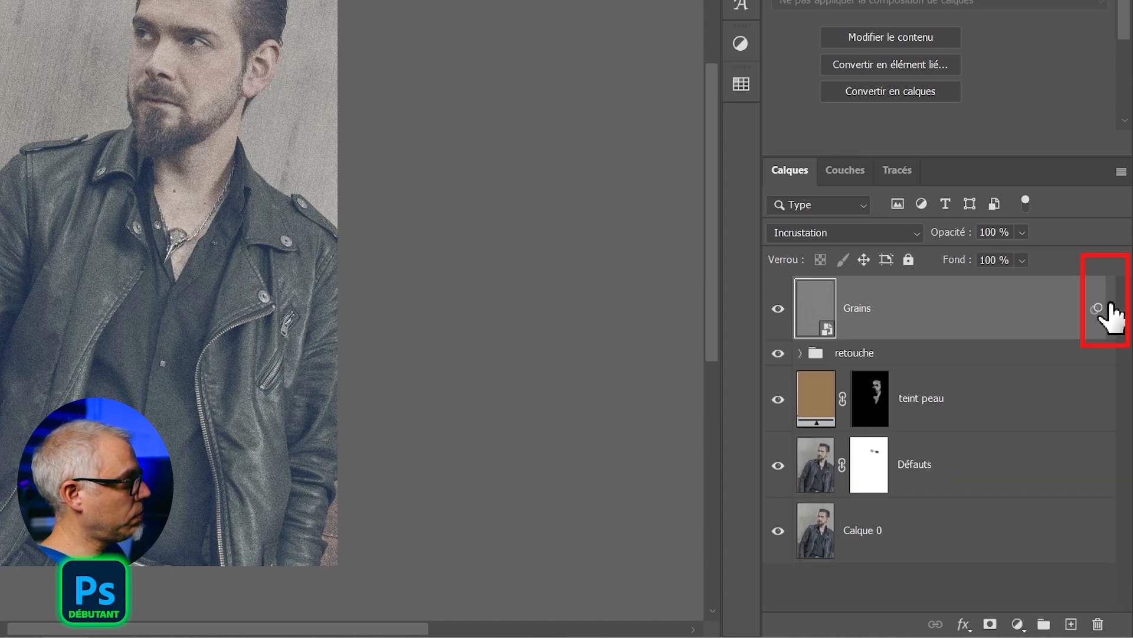
left_click(1113, 308)
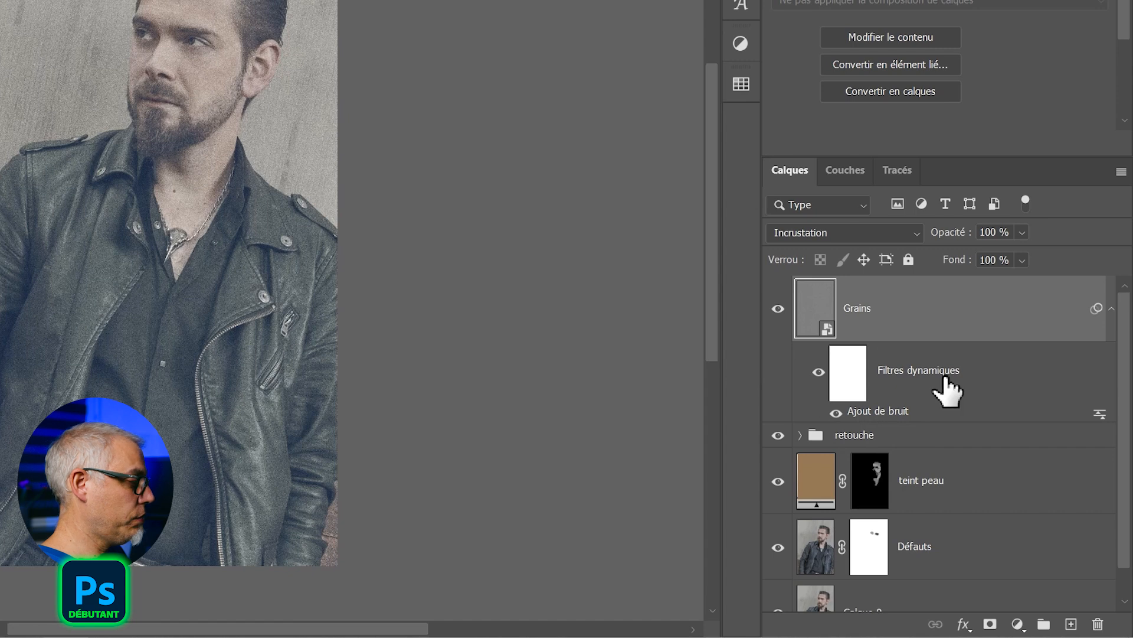
Reopen the Ajout de bruit smart filter, switch Monochromatique off and on again, and confirm its settings.
double_click(882, 411)
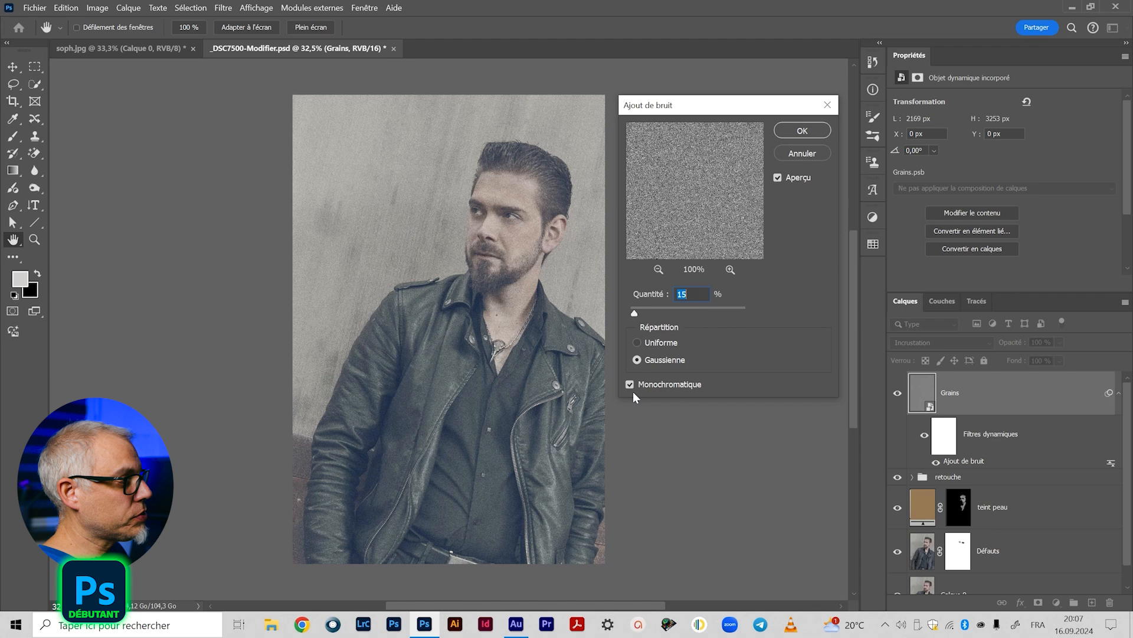
left_click(629, 385)
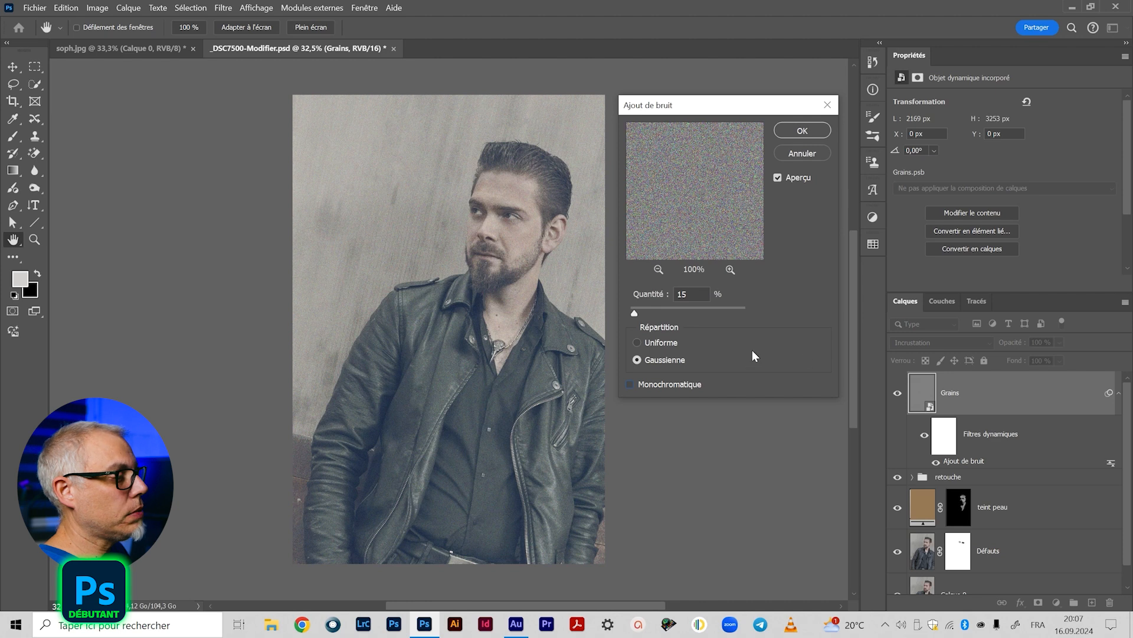
left_click(629, 385)
left_click(791, 126)
Examine the man's face close up, hiding and showing the Grains layer to compare the photo with and without grain.
key("z")
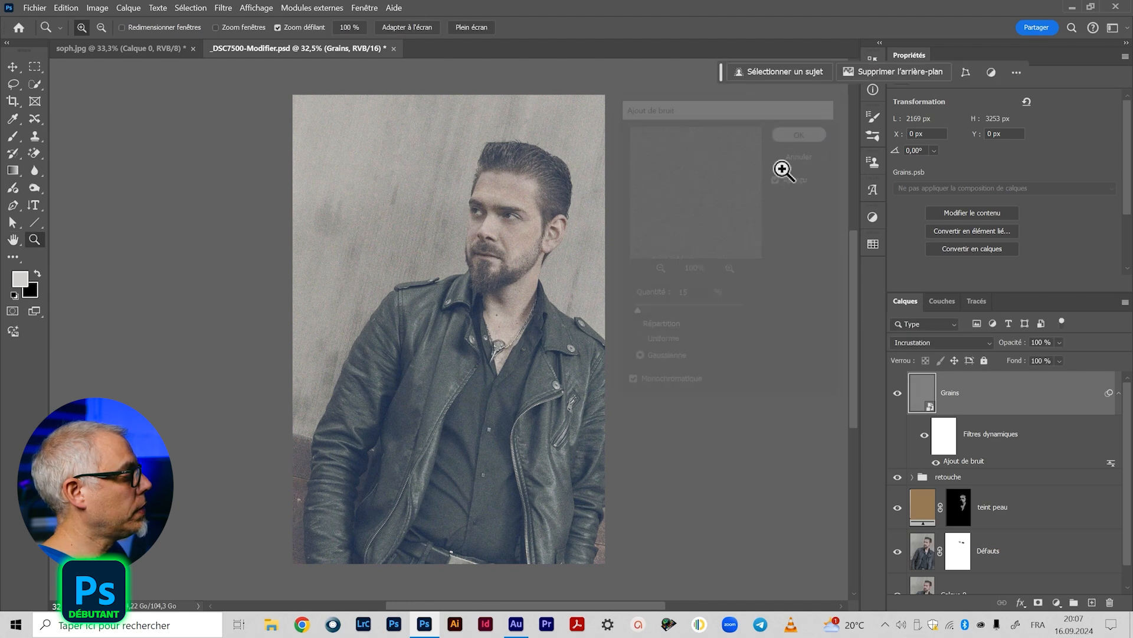
left_click_drag(488, 212, 536, 207)
left_click_drag(440, 229, 615, 374)
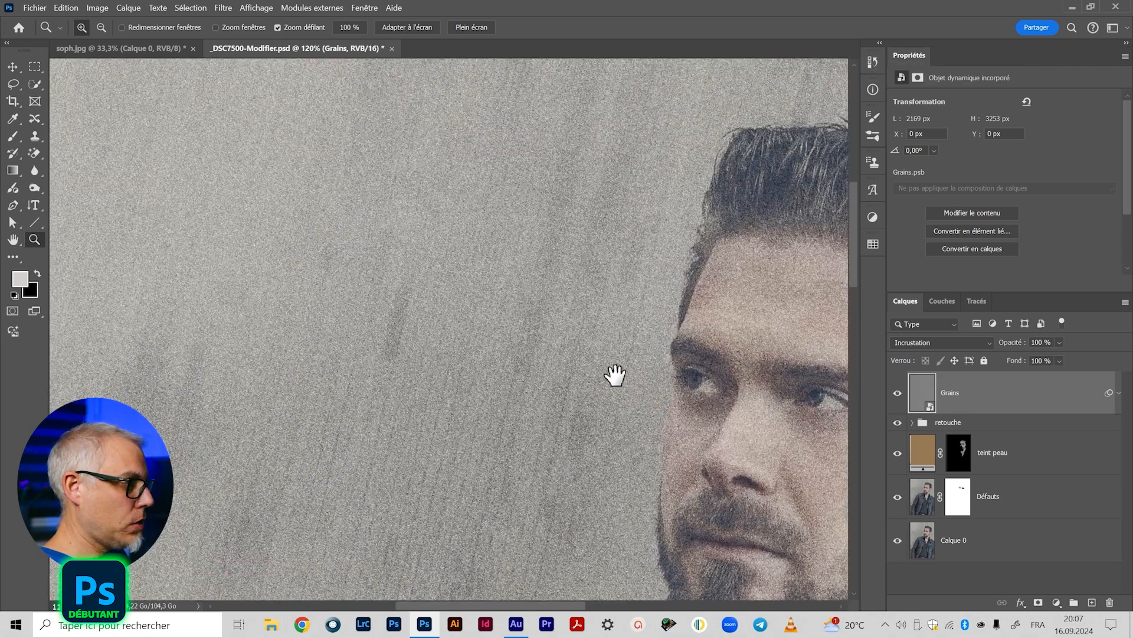
left_click_drag(433, 263, 312, 316)
left_click_drag(508, 319, 455, 283)
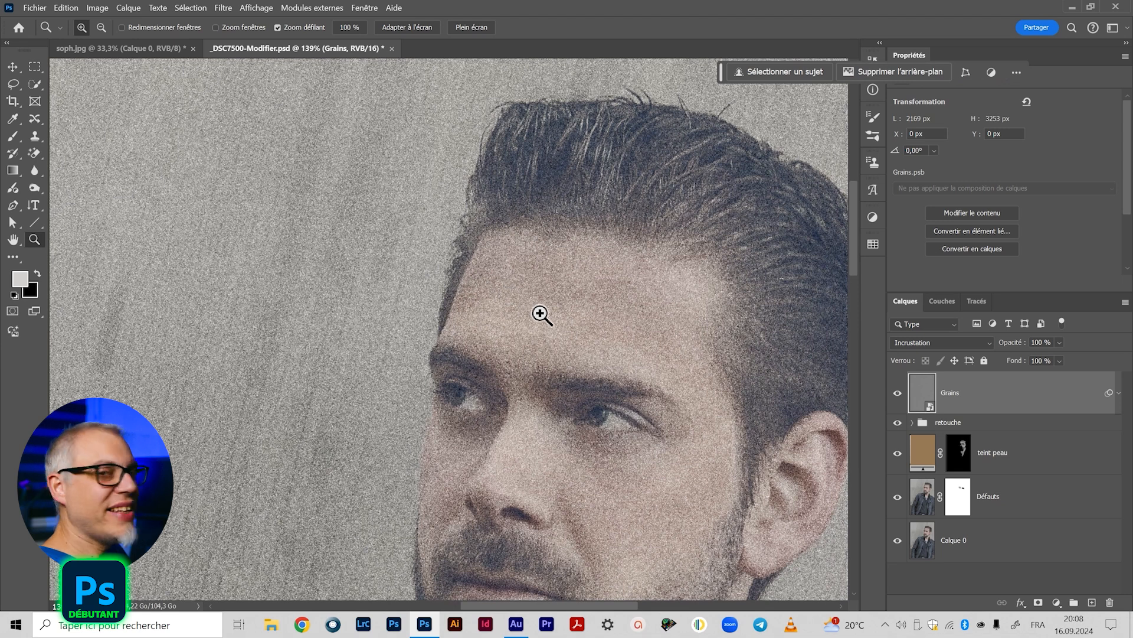
left_click(898, 392)
left_click(898, 393)
left_click(897, 392)
left_click(897, 393)
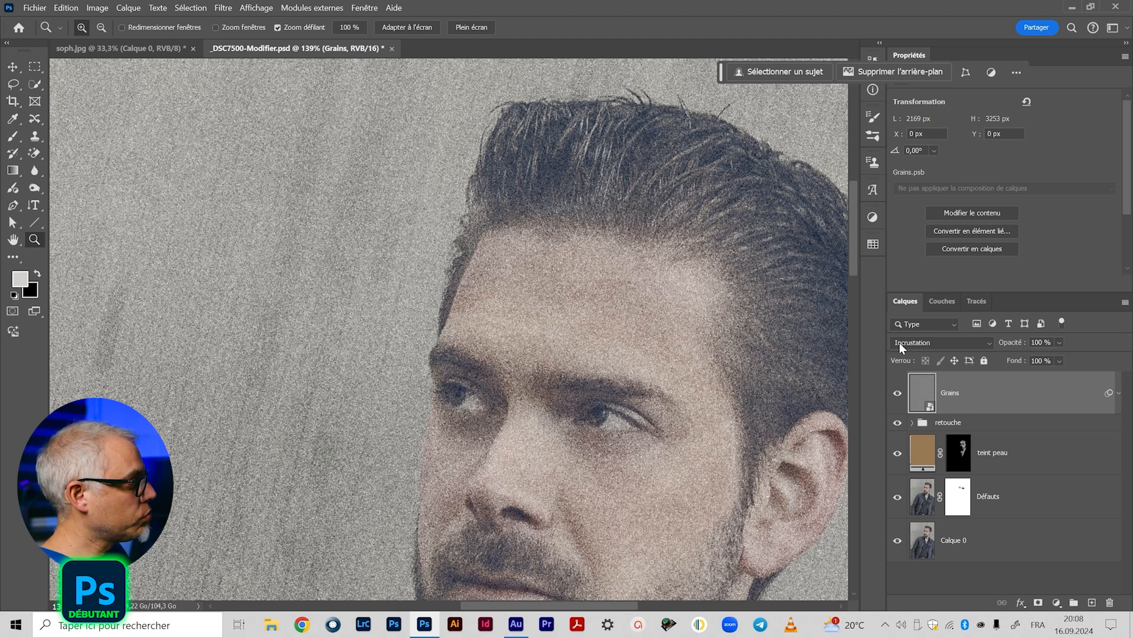
Switch the Grains layer's blend mode to Normal and examine the noise pattern at pixel level.
left_click(948, 339)
left_click(925, 239)
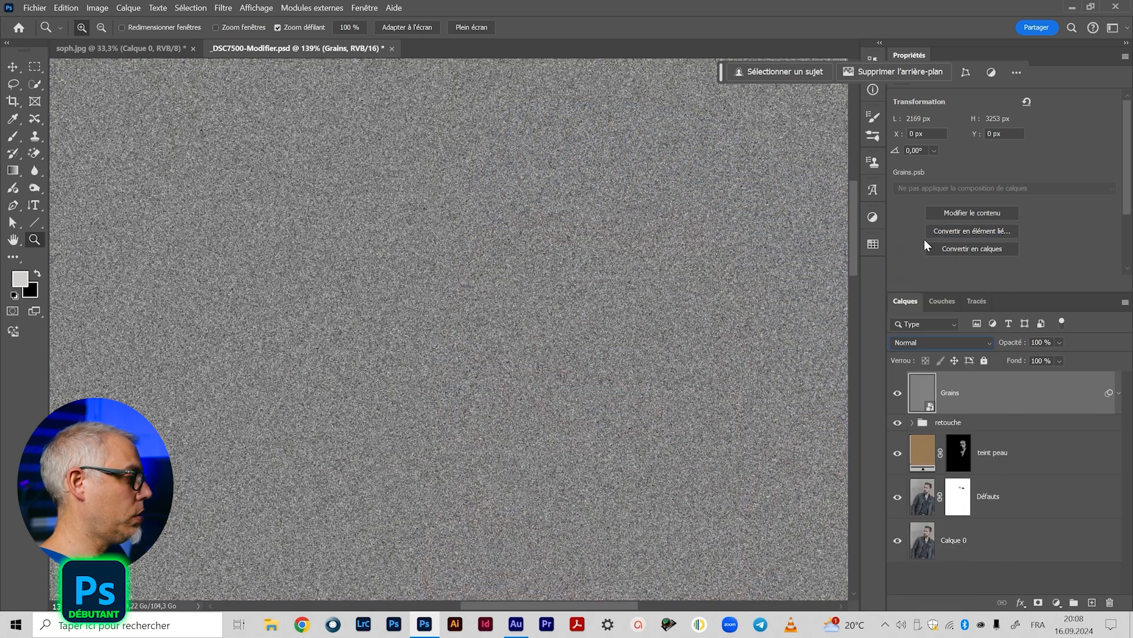
left_click_drag(238, 269, 455, 335)
left_click_drag(317, 199, 440, 347)
left_click_drag(590, 446, 464, 182)
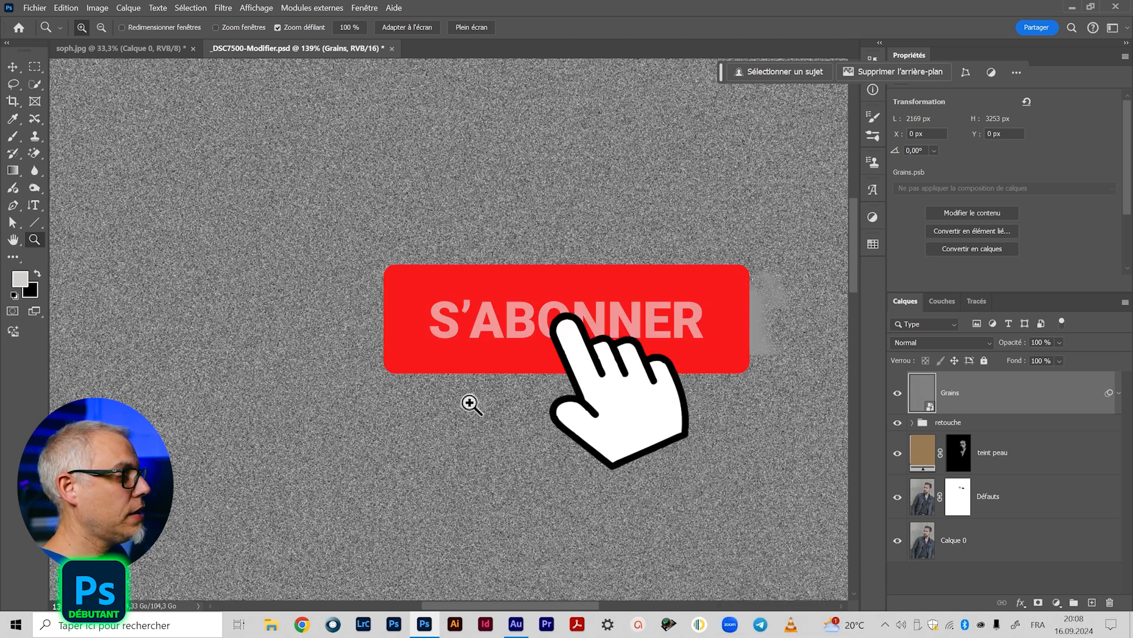
left_click_drag(469, 403, 437, 364)
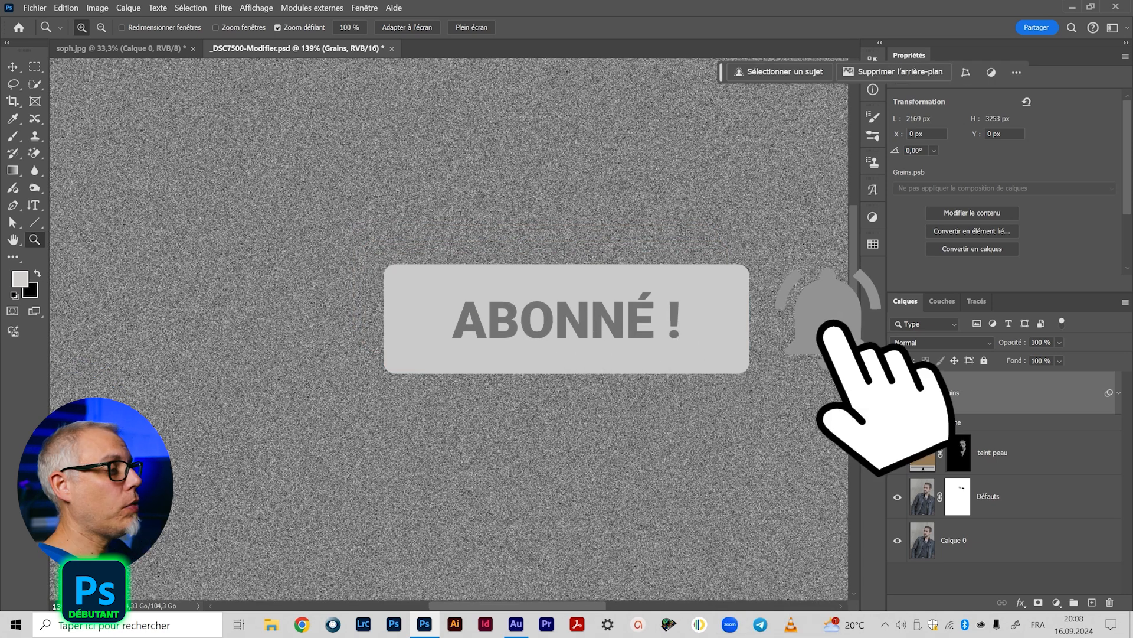
left_click(451, 311)
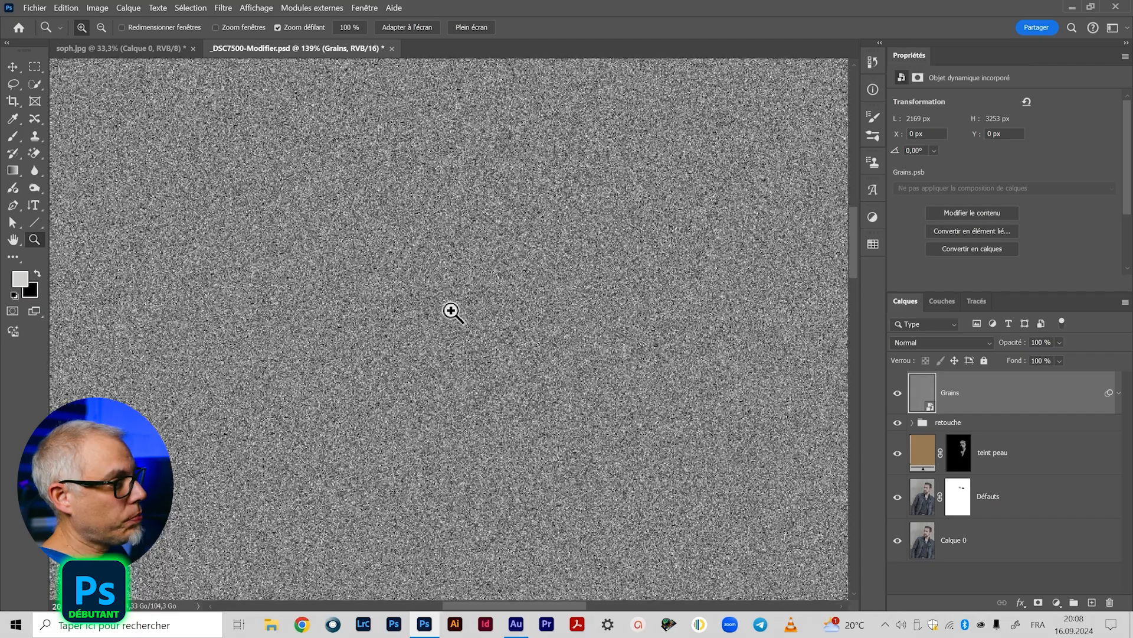
left_click_drag(451, 311, 484, 311)
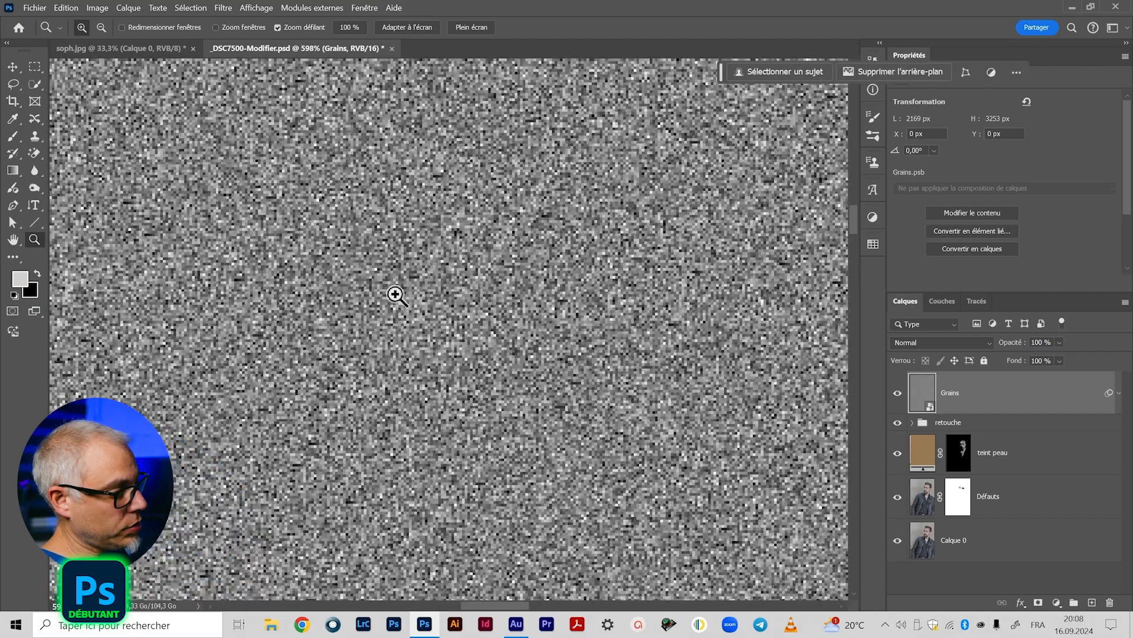
left_click_drag(397, 295, 410, 288)
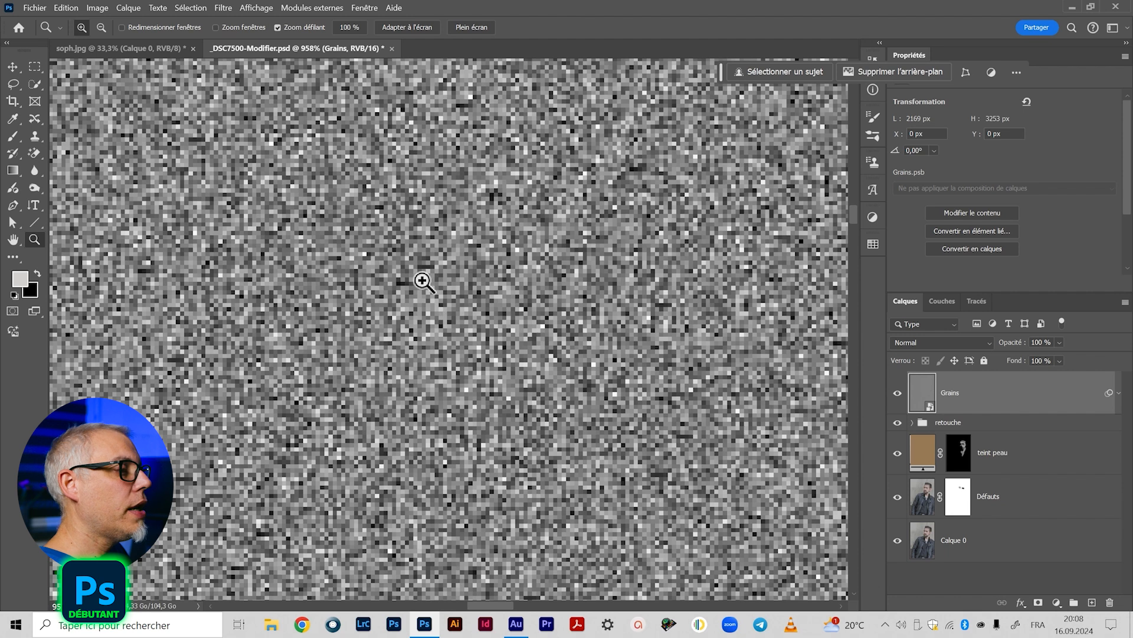
left_click_drag(261, 123, 448, 488)
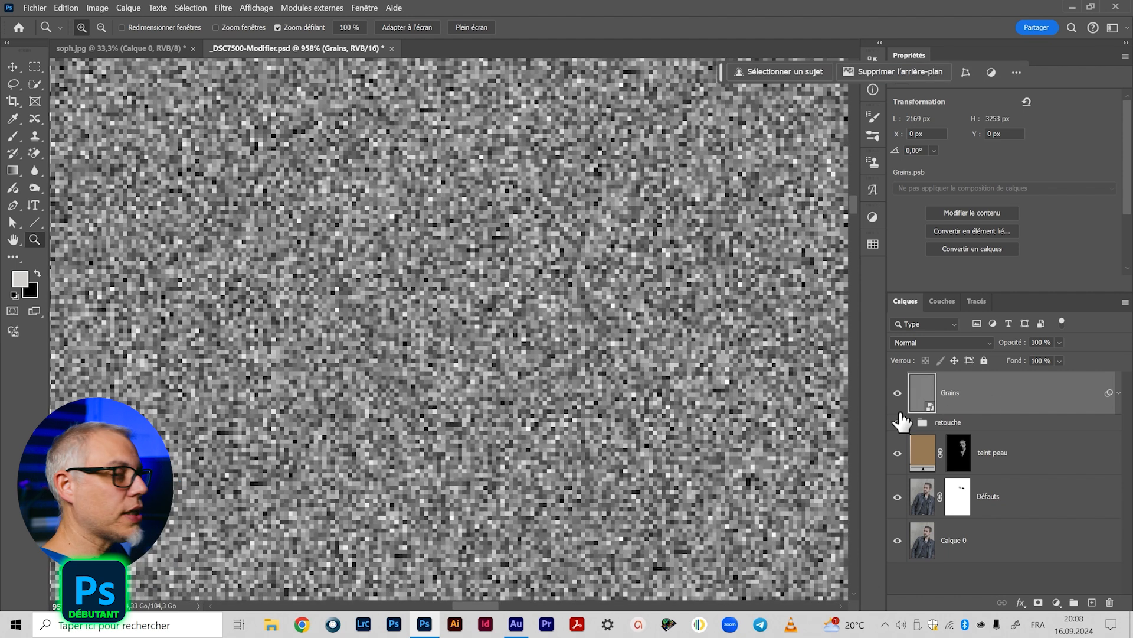
Set the Grains layer's blend mode back to Incrustation and check the grain on the face and background.
left_click(954, 342)
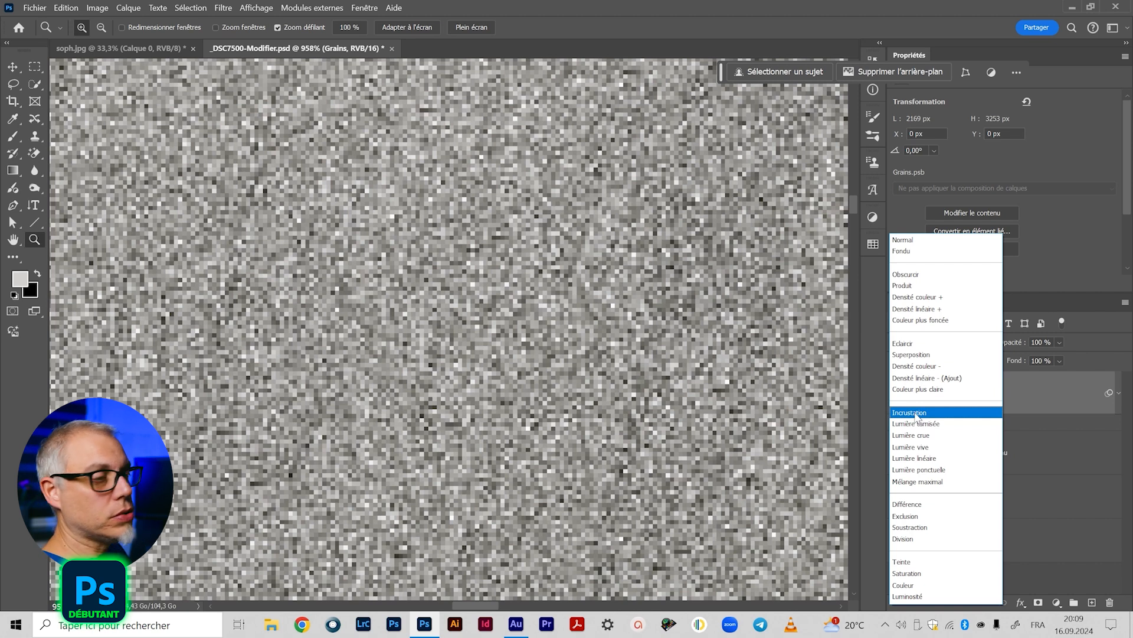
left_click(916, 413)
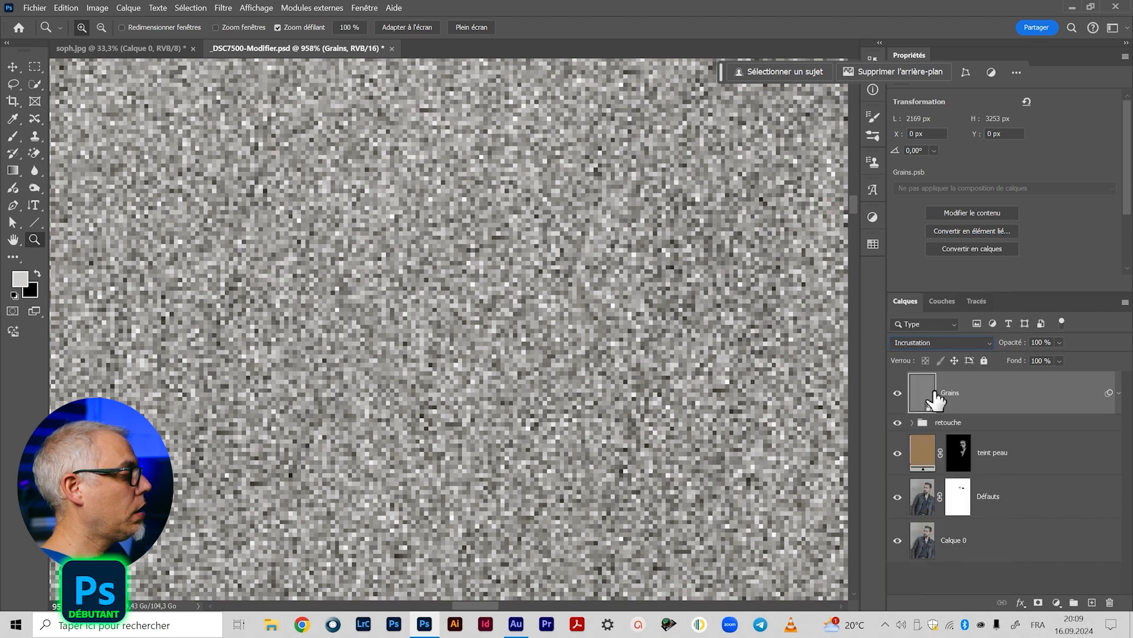
scroll(436, 366, "down", 15)
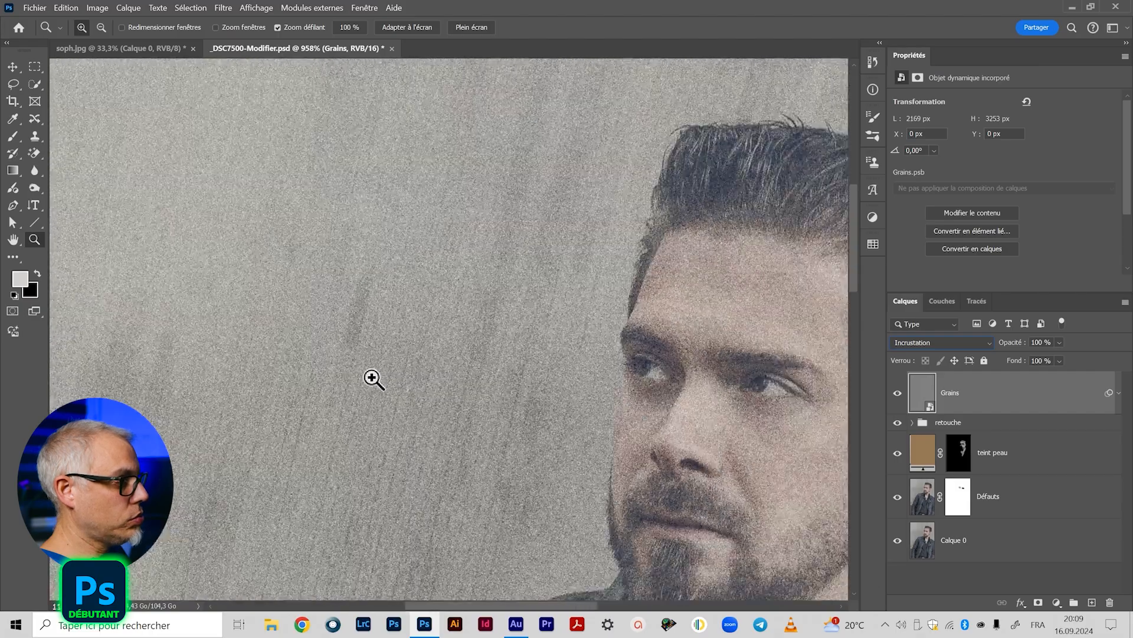
scroll(606, 349, "up", 5)
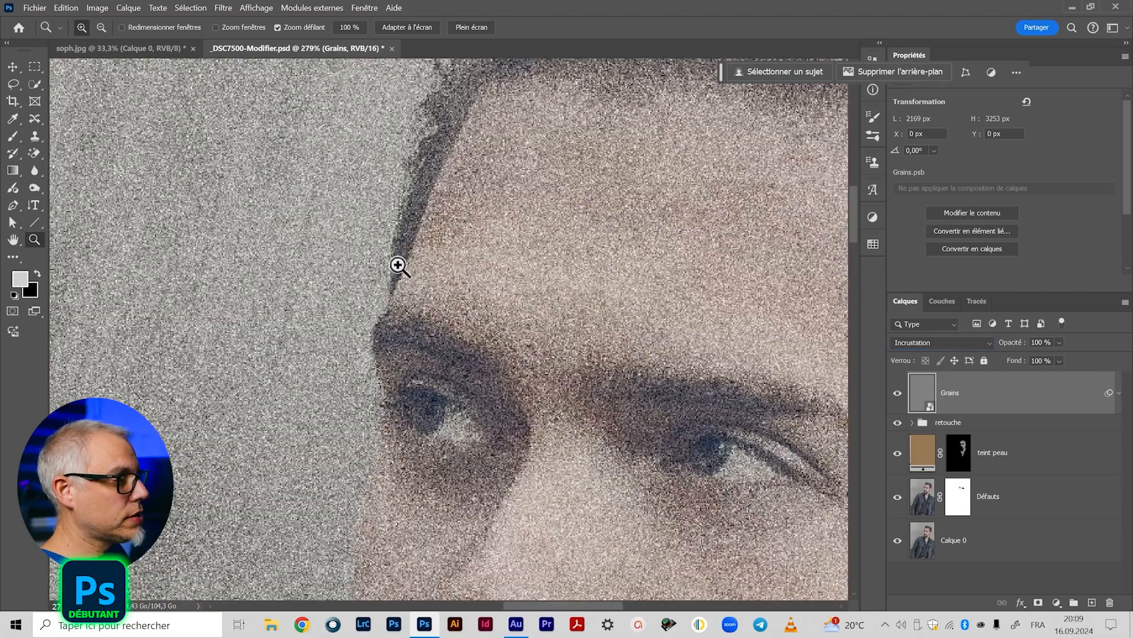
Soften the Grains layer's noise with a Gaussian blur (Flou gaussien) smart filter at a radius of 0.5 pixels.
scroll(407, 261, "up", 5)
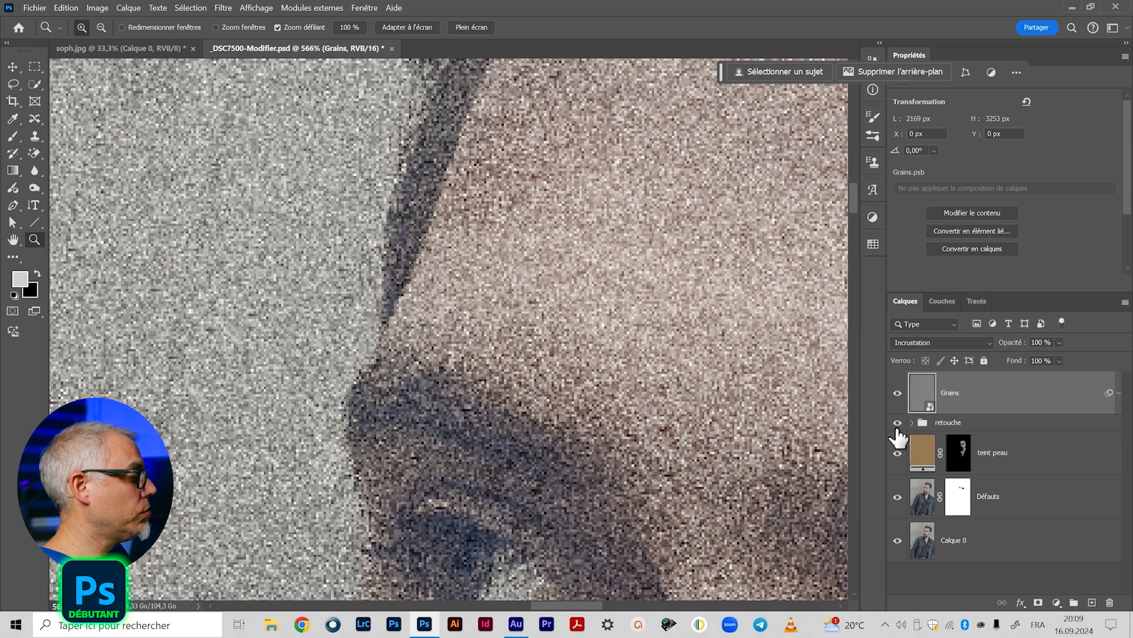
scroll(384, 354, "down", 3)
scroll(434, 451, "down", 3)
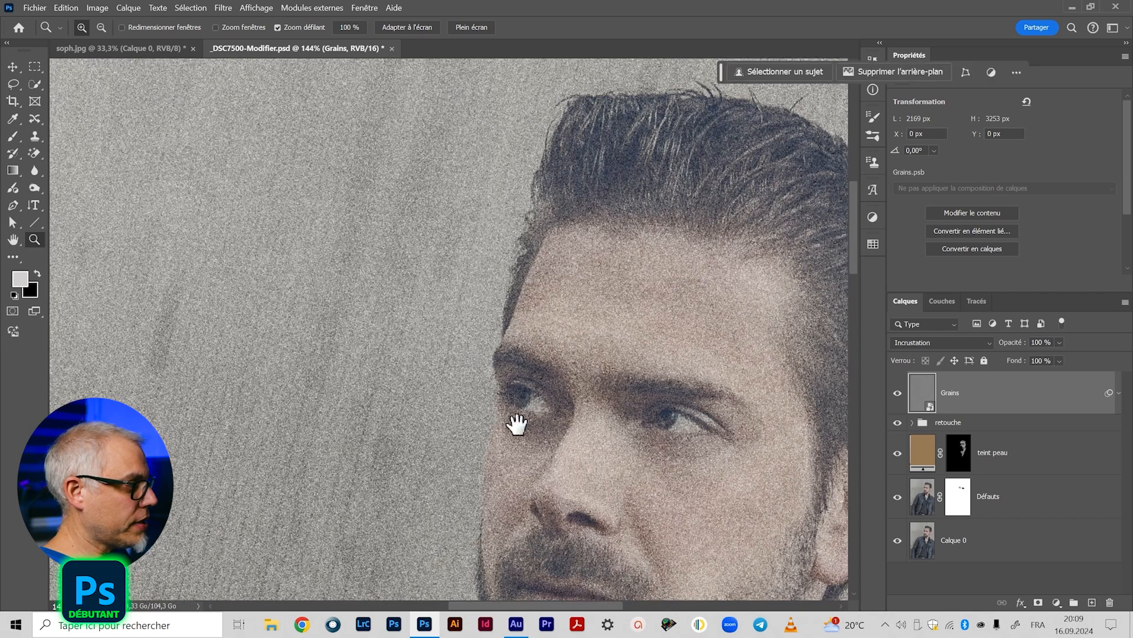
left_click_drag(517, 424, 486, 342)
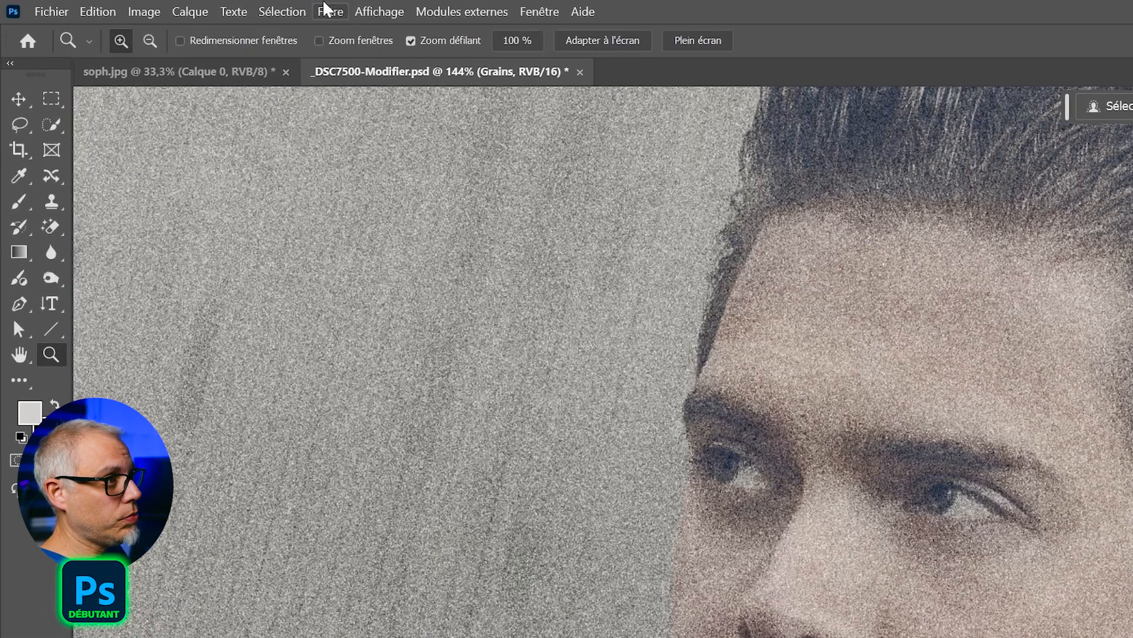
left_click(223, 8)
mouse_move(353, 287)
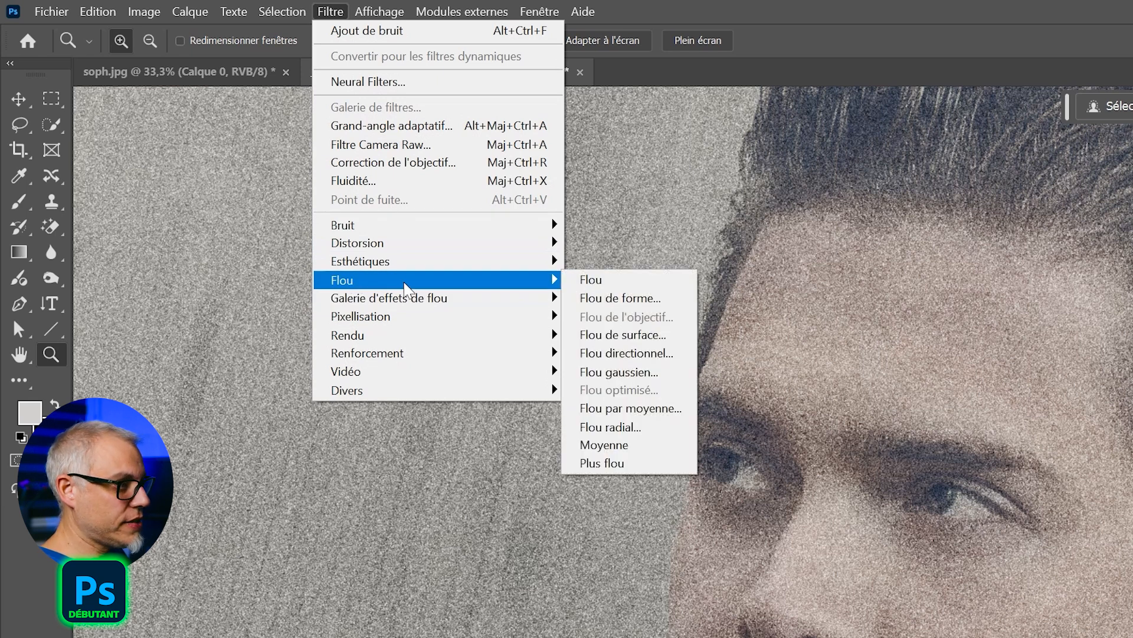
left_click(619, 372)
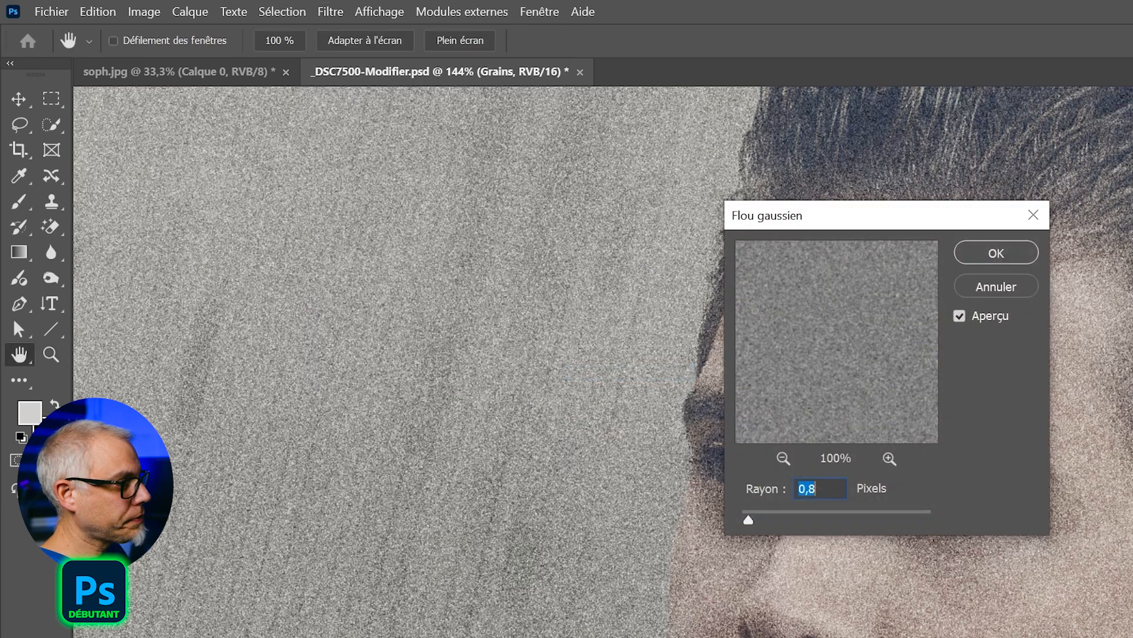
left_click_drag(834, 223, 820, 307)
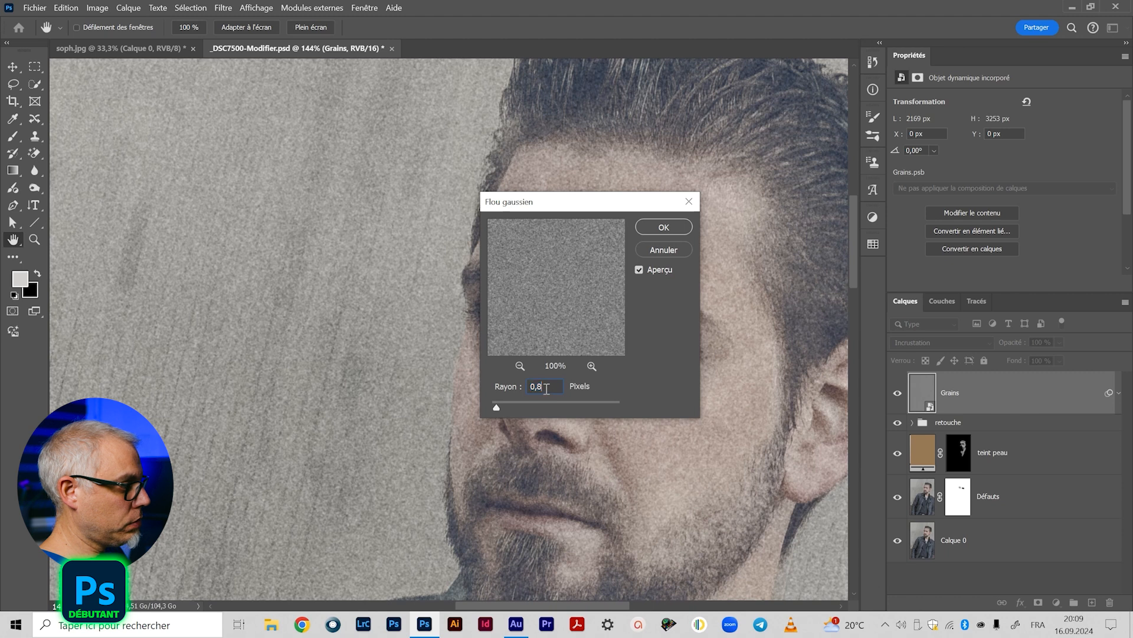
key("BackSpace")
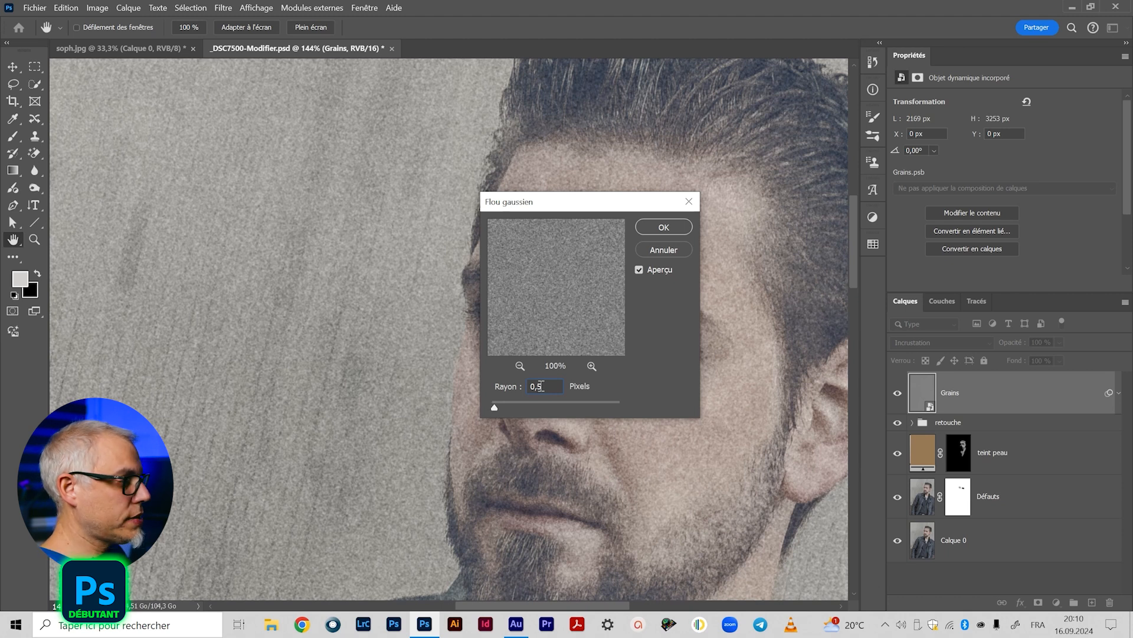
left_click(655, 226)
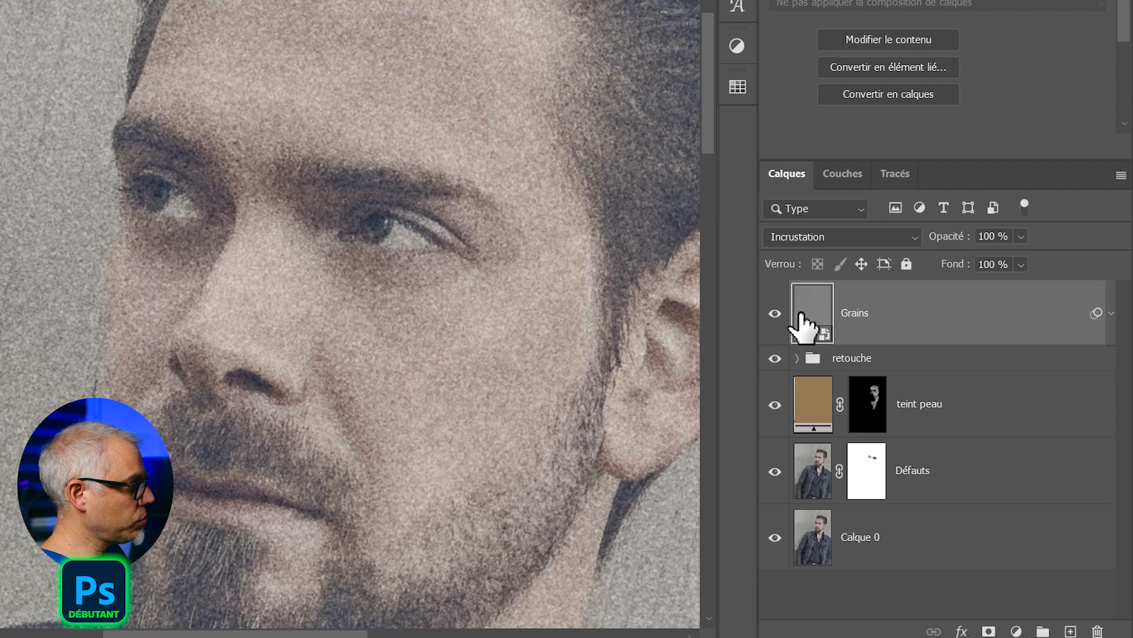
Lower the Grains layer's opacity to 92 %.
left_click(1111, 316)
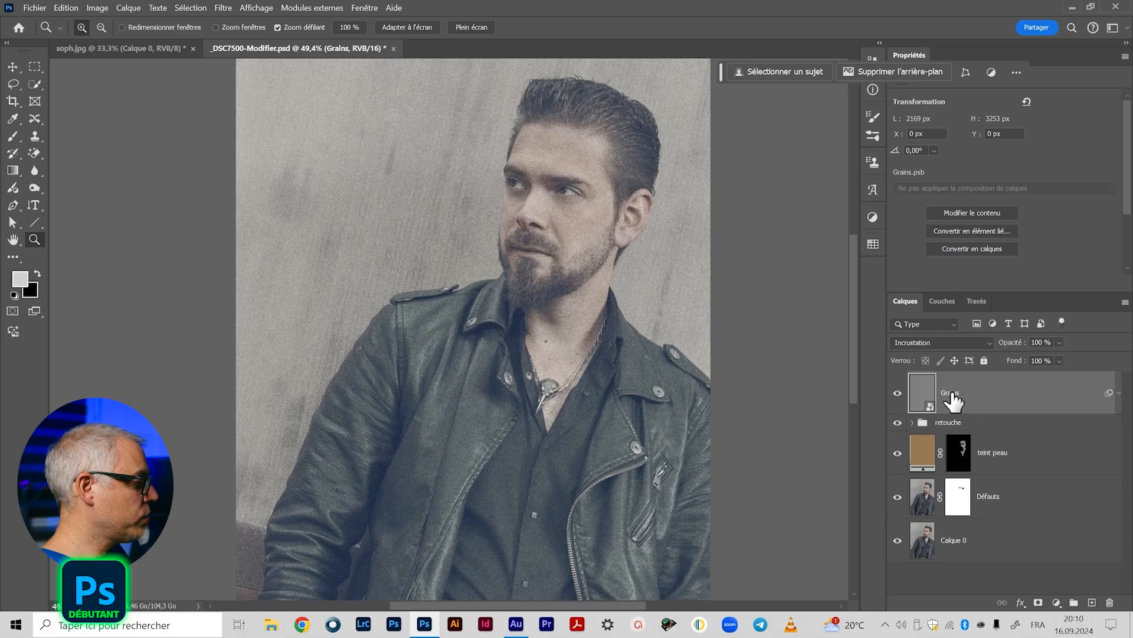
left_click_drag(524, 251, 505, 253)
left_click_drag(561, 358, 524, 370)
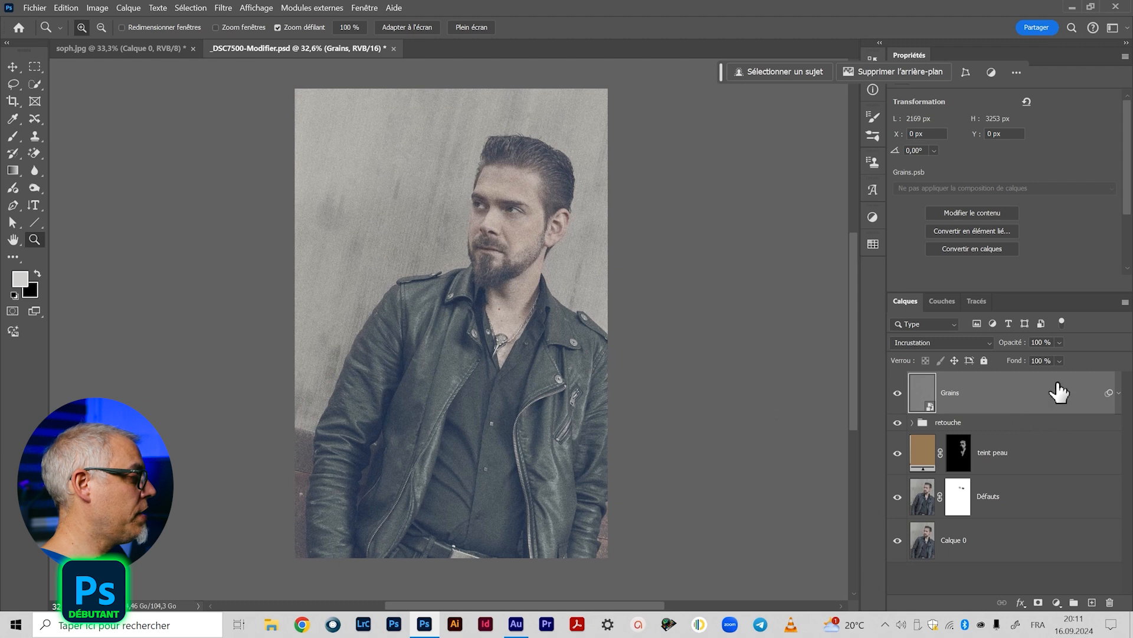
left_click(1059, 342)
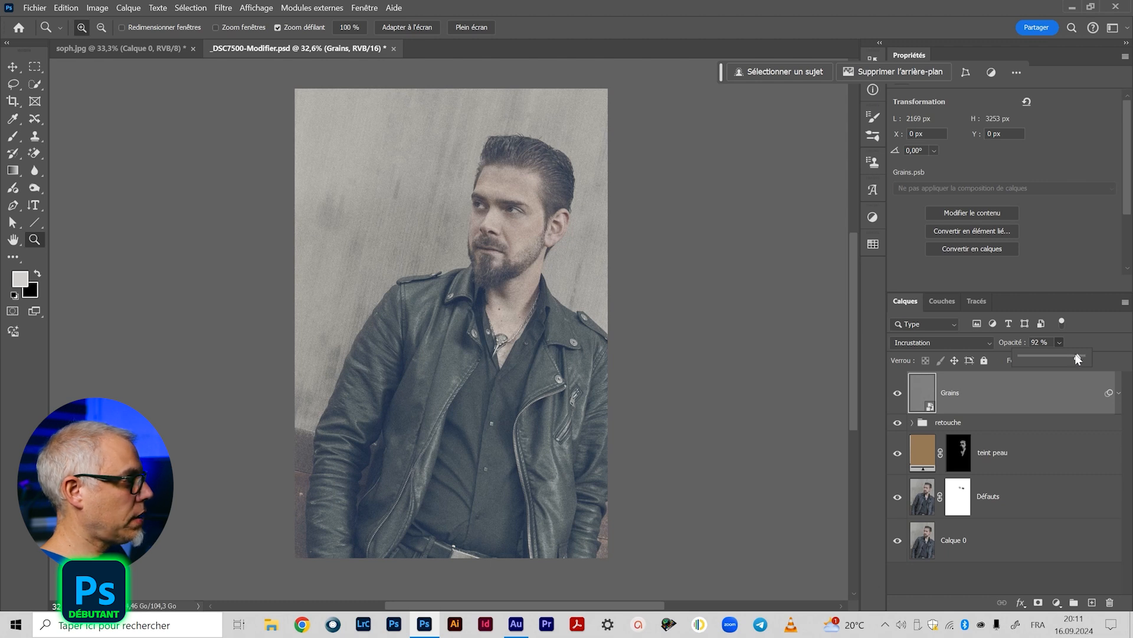
Compare the portrait with and without the Grains layer, and check the grain across the whole photo and close up on the face.
left_click_drag(470, 209, 524, 266)
left_click(897, 393)
left_click(898, 394)
left_click_drag(519, 359, 495, 321)
scroll(513, 375, "down", 3)
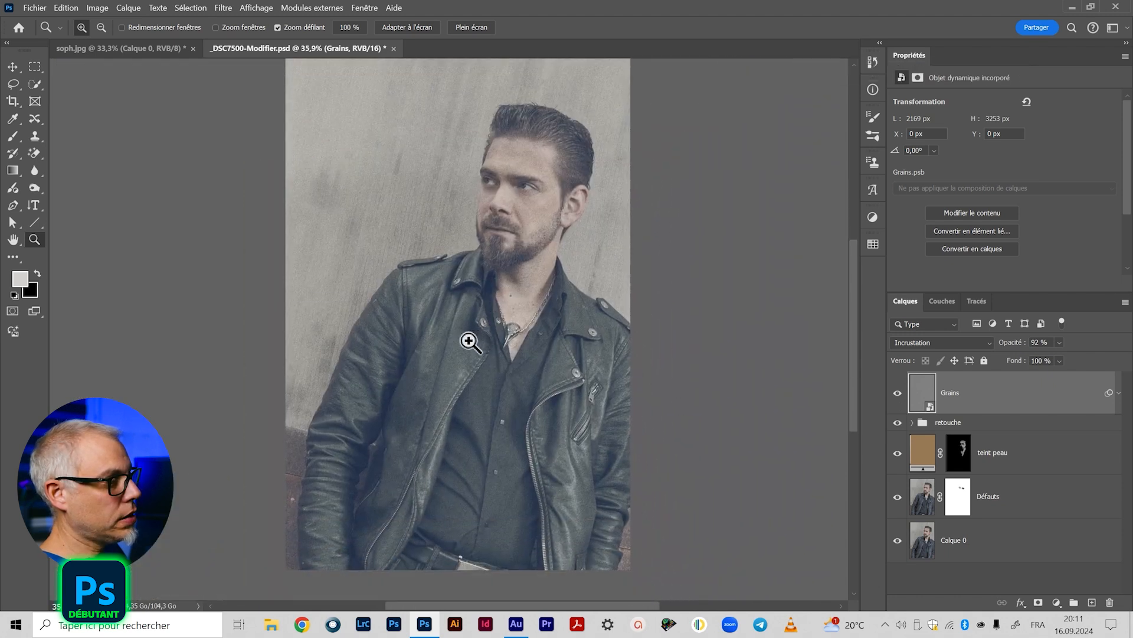
scroll(466, 335, "down", 2)
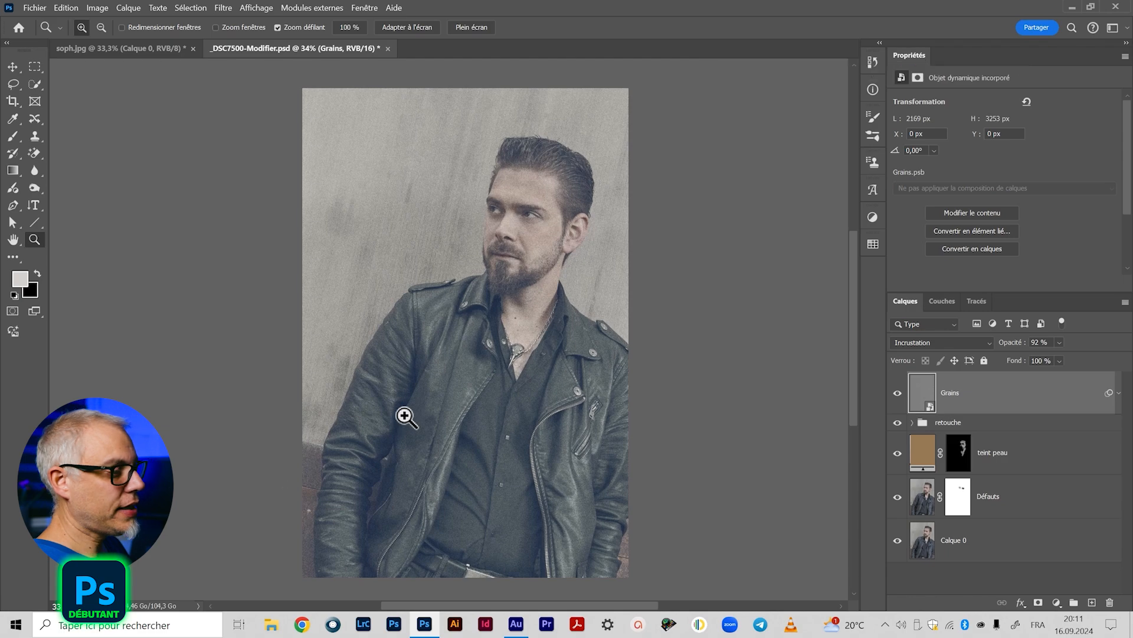
left_click_drag(405, 412, 450, 412)
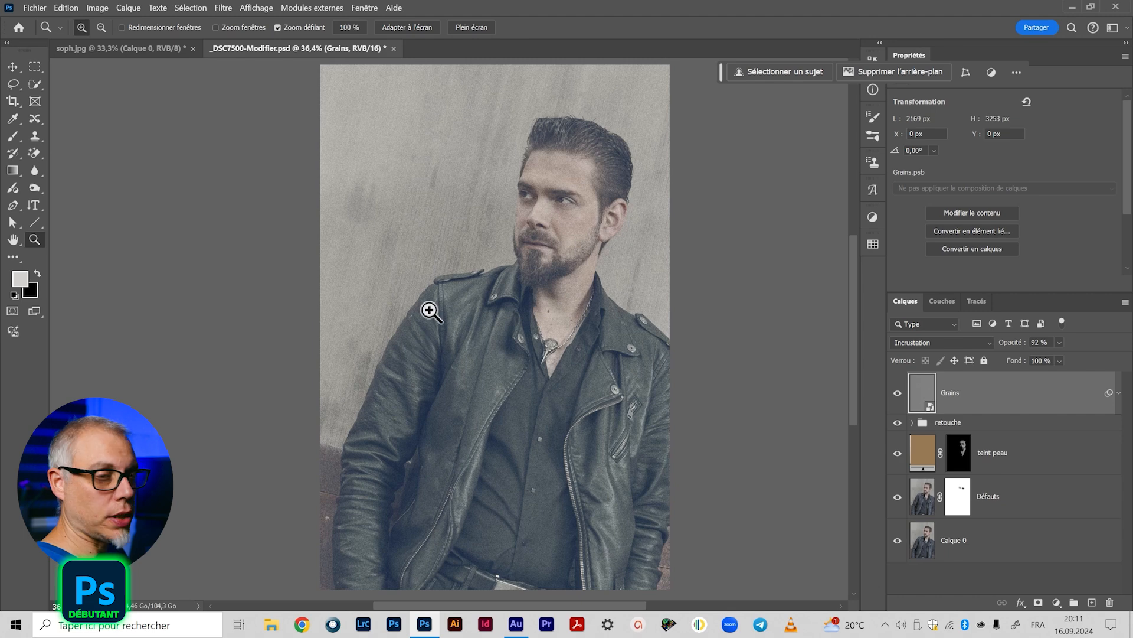
left_click_drag(518, 198, 519, 344)
left_click_drag(523, 401, 536, 358)
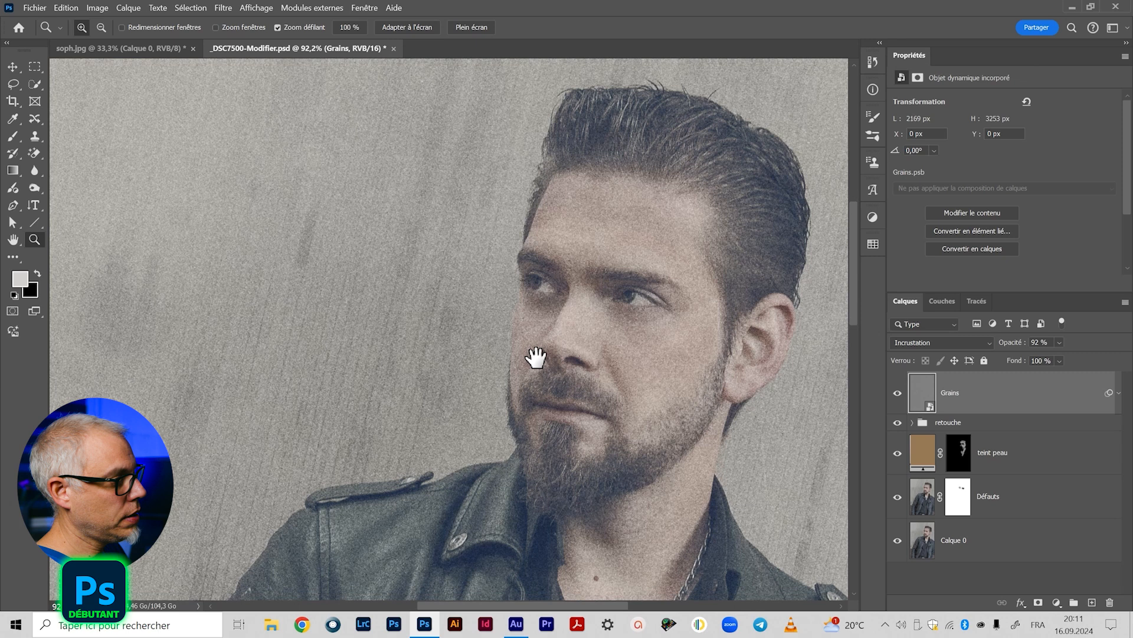
Start an Estampage smart filter on the Grains layer and enlarge its preview to 200%.
left_click(1119, 393)
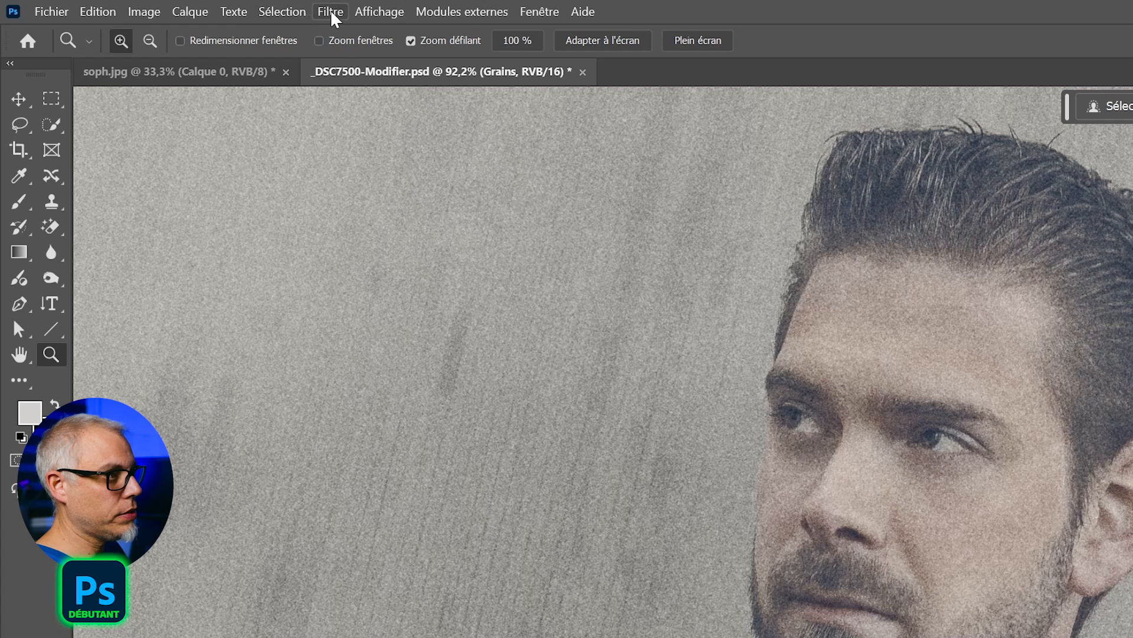
left_click(224, 9)
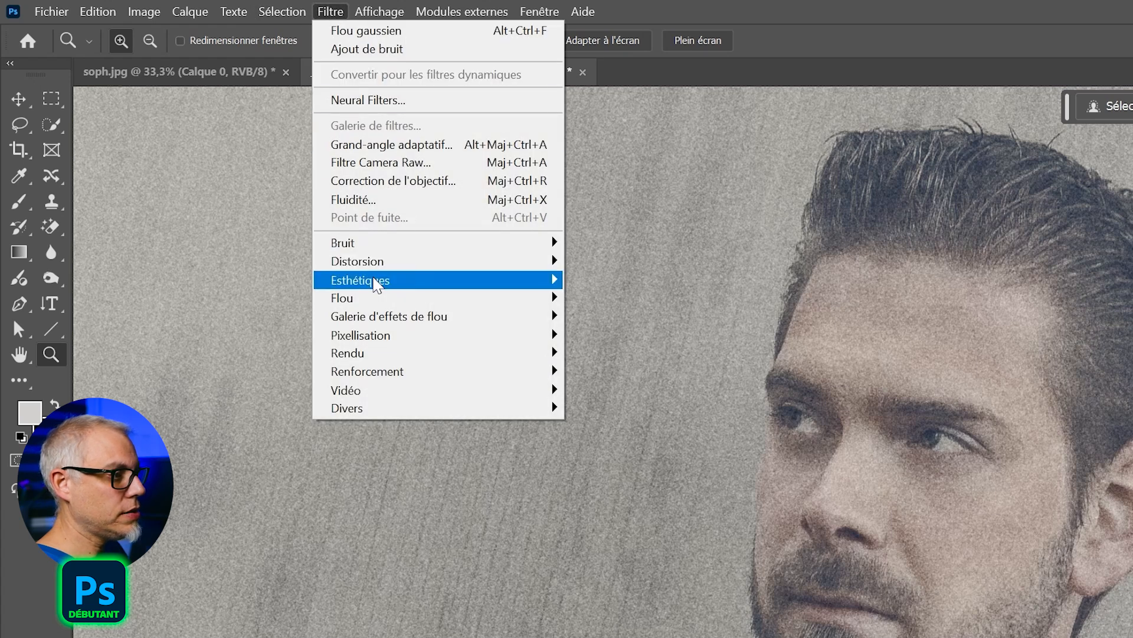
mouse_move(429, 285)
left_click(630, 335)
left_click_drag(865, 147, 560, 179)
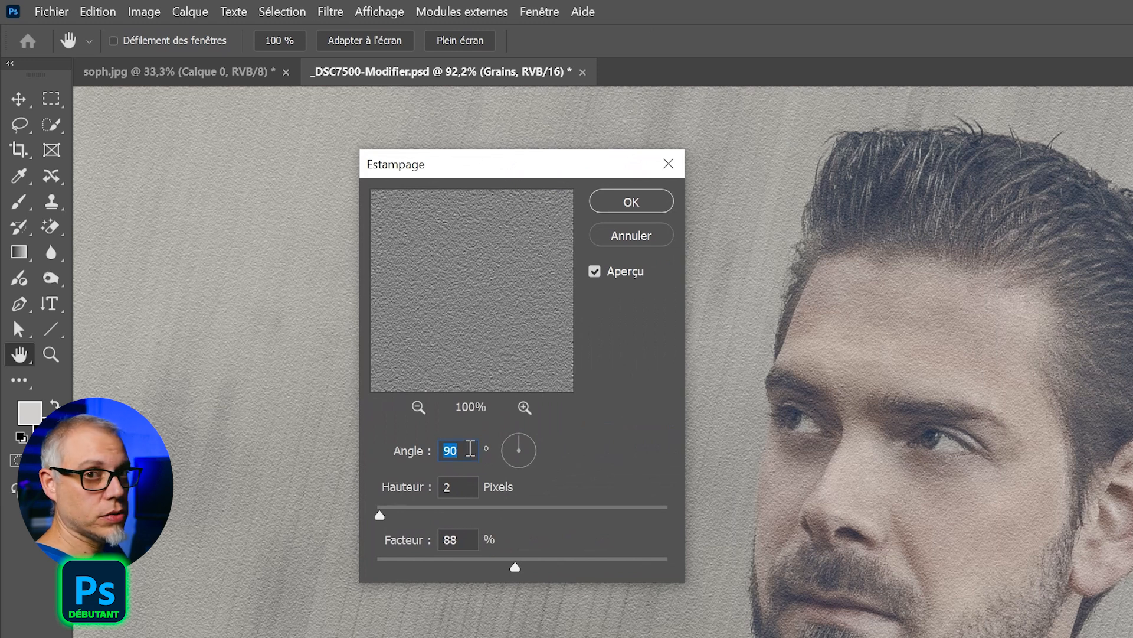
left_click_drag(488, 263, 515, 274)
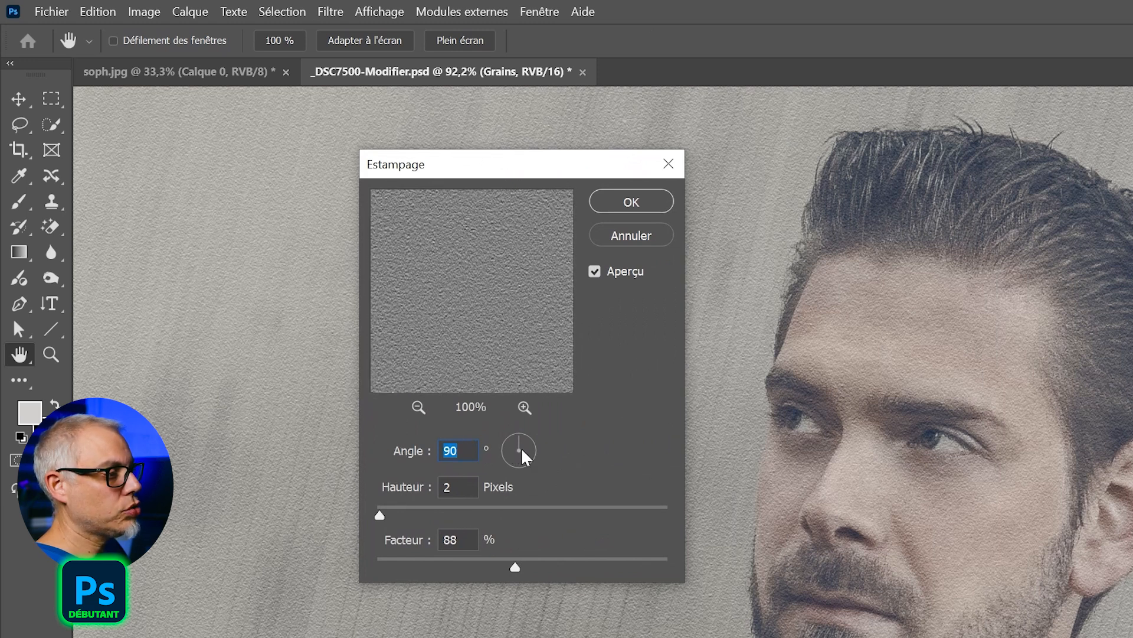
left_click(525, 407)
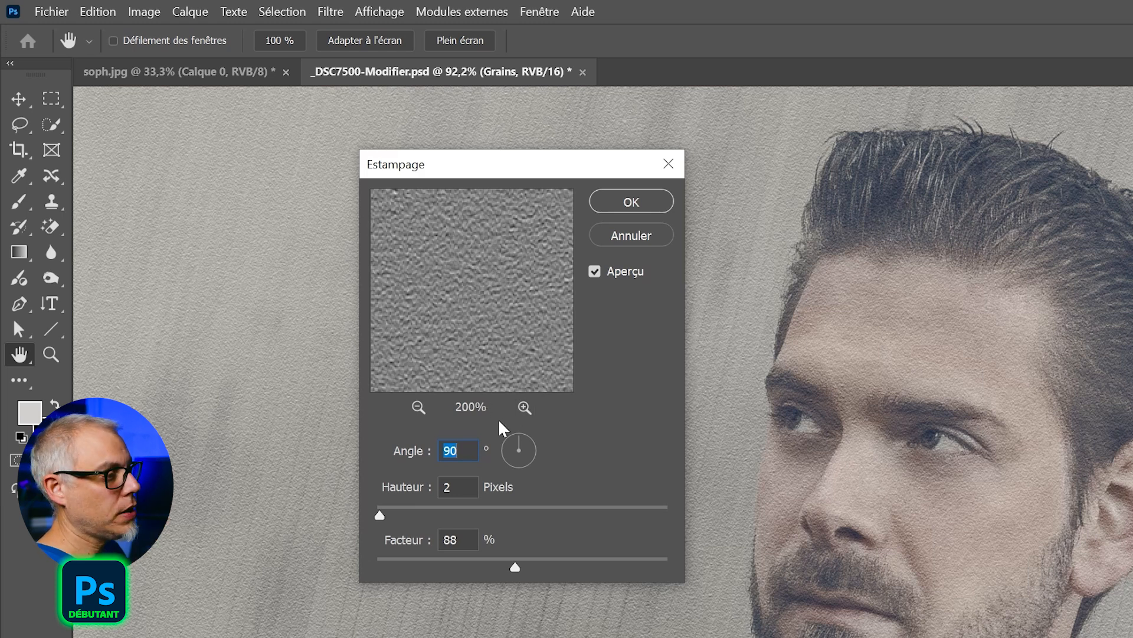
Try Estampage light angles of 55° and 42°, and set the angle back to 90°.
left_click(529, 440)
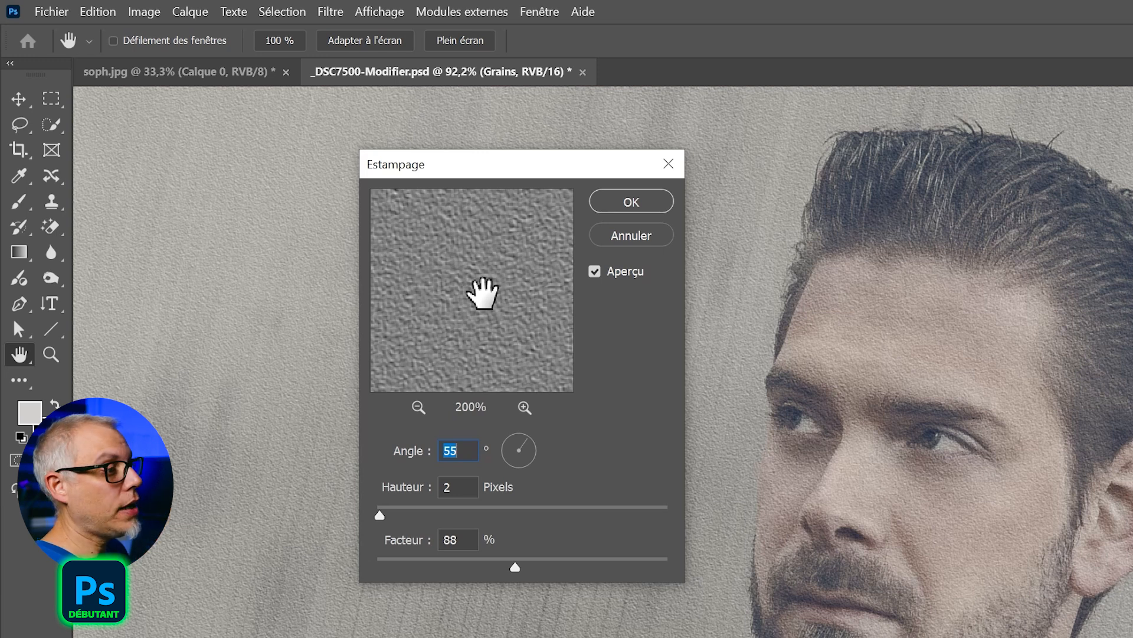
left_click_drag(533, 446, 508, 444)
left_click(524, 437)
left_click(531, 439)
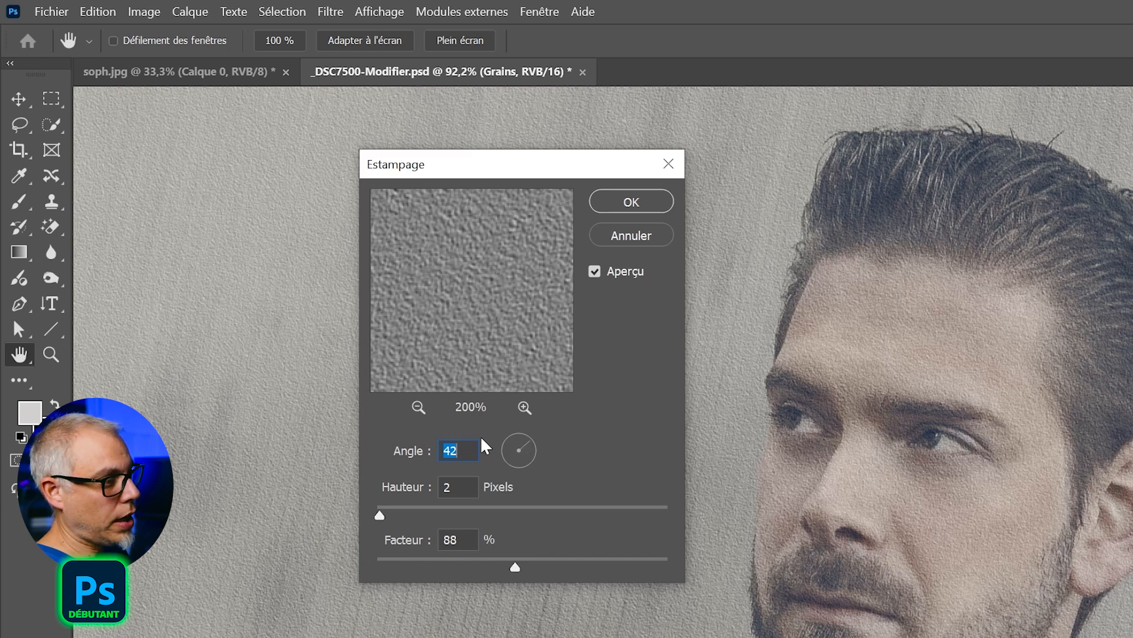
type("90")
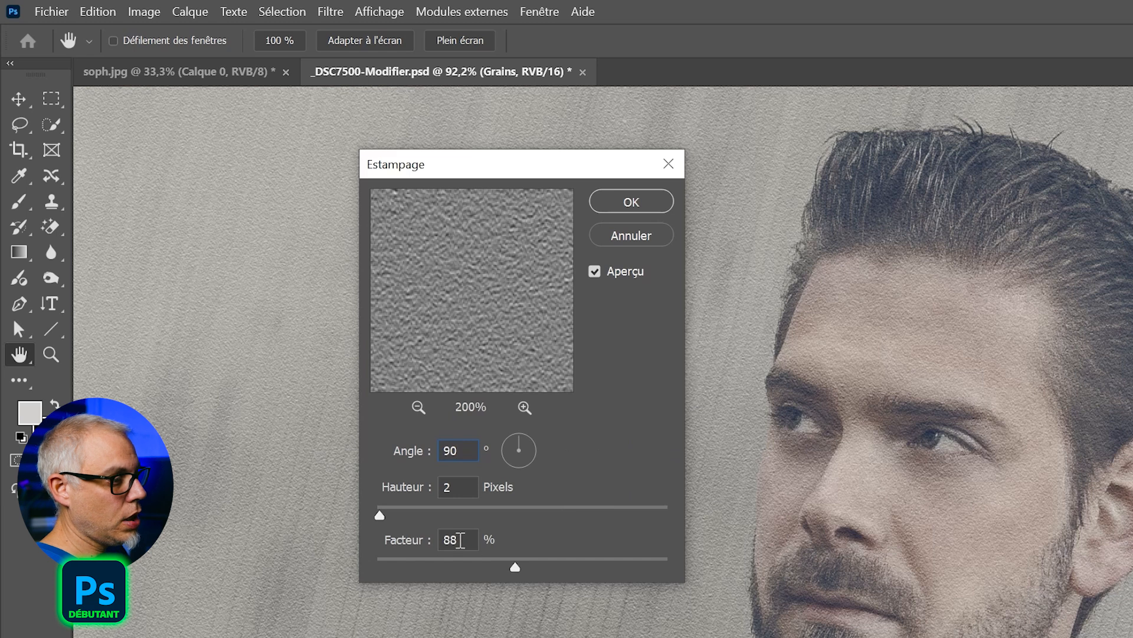
Try a much higher Estampage Facteur to strengthen the relief, and set it back to 88 %.
left_click(475, 541)
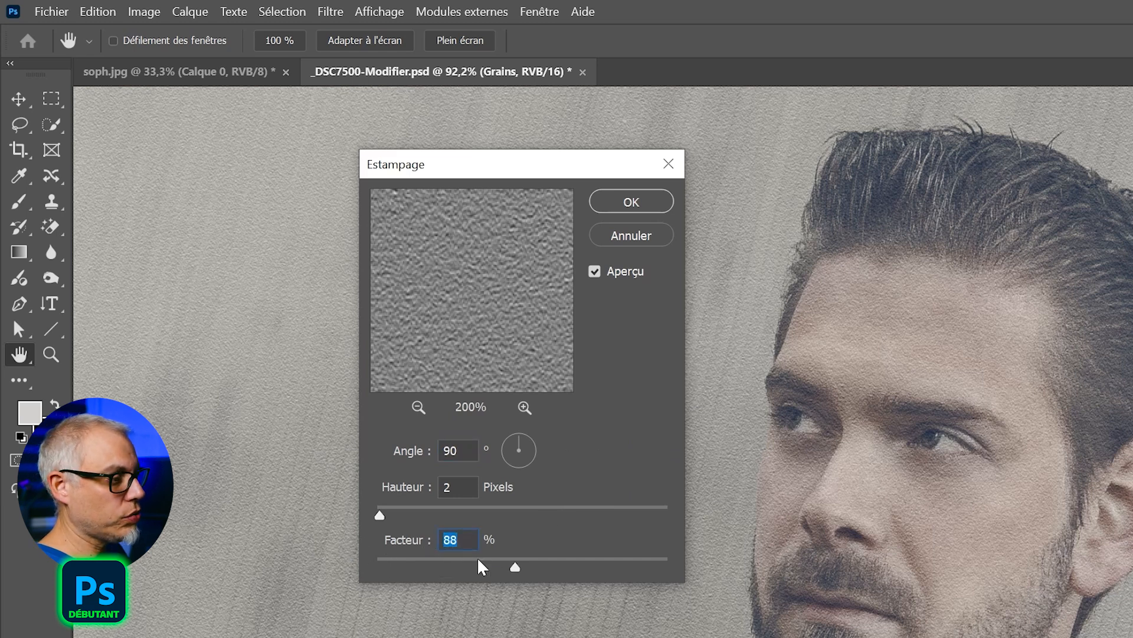
left_click_drag(516, 567, 607, 567)
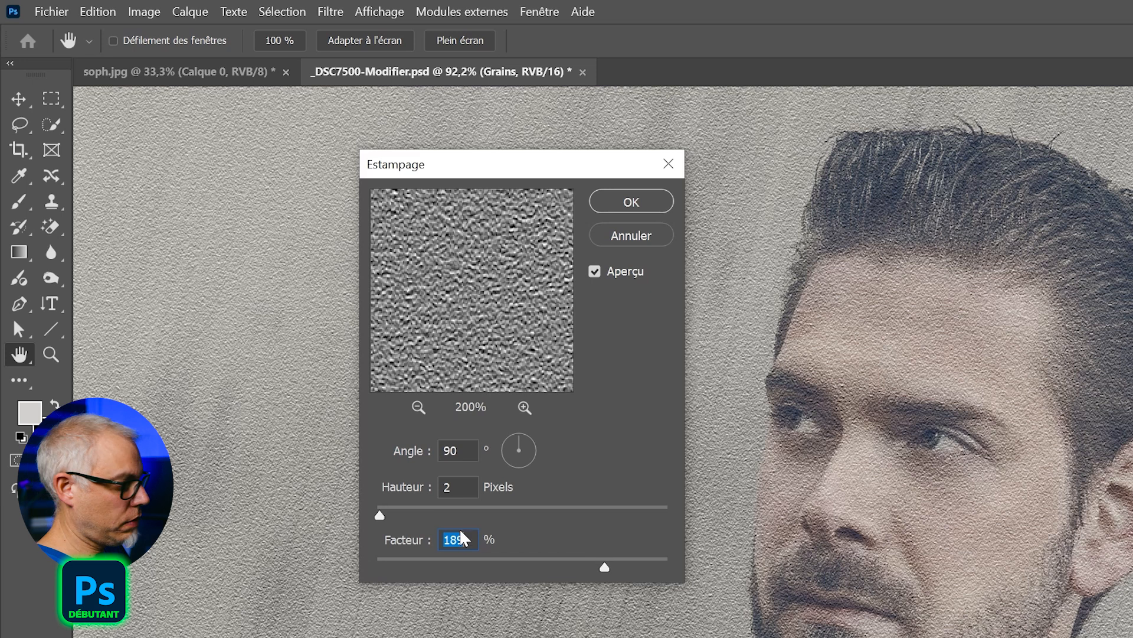
type("88")
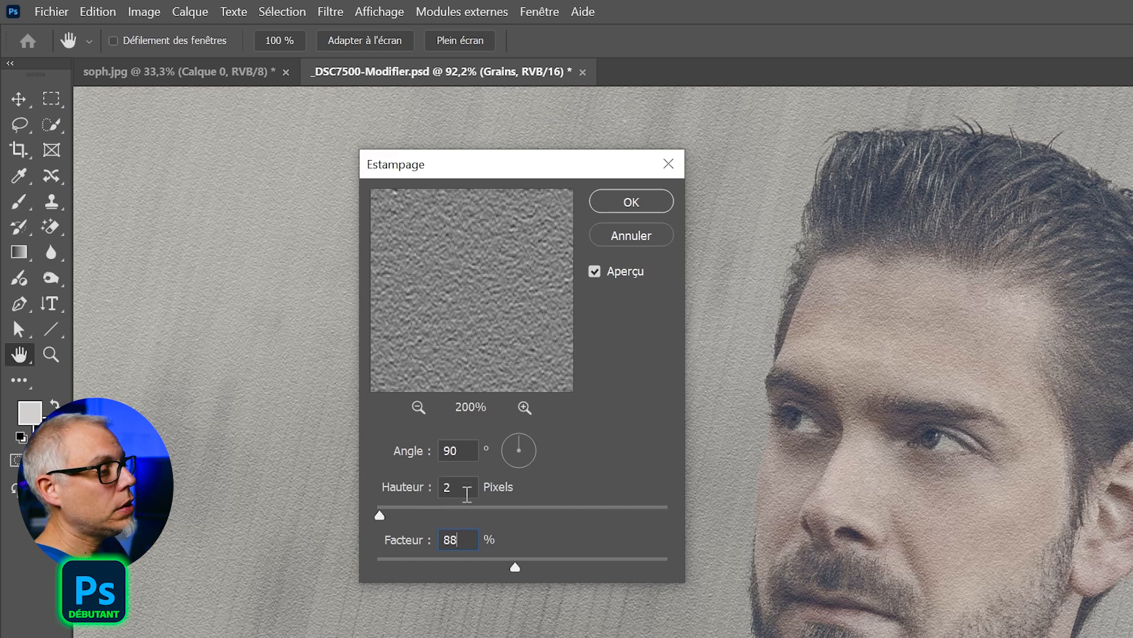
Test Estampage heights of 25 and 7 pixels, set the height to 2 pixels and apply the filter.
left_click_drag(381, 516, 448, 515)
left_click(455, 487)
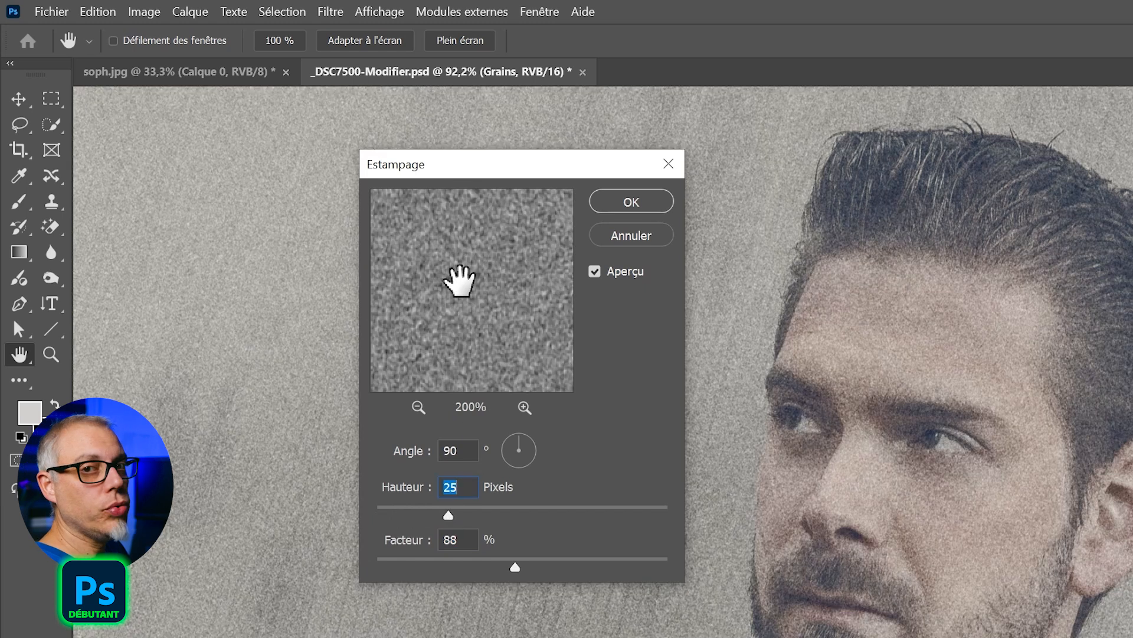
left_click_drag(449, 516, 395, 516)
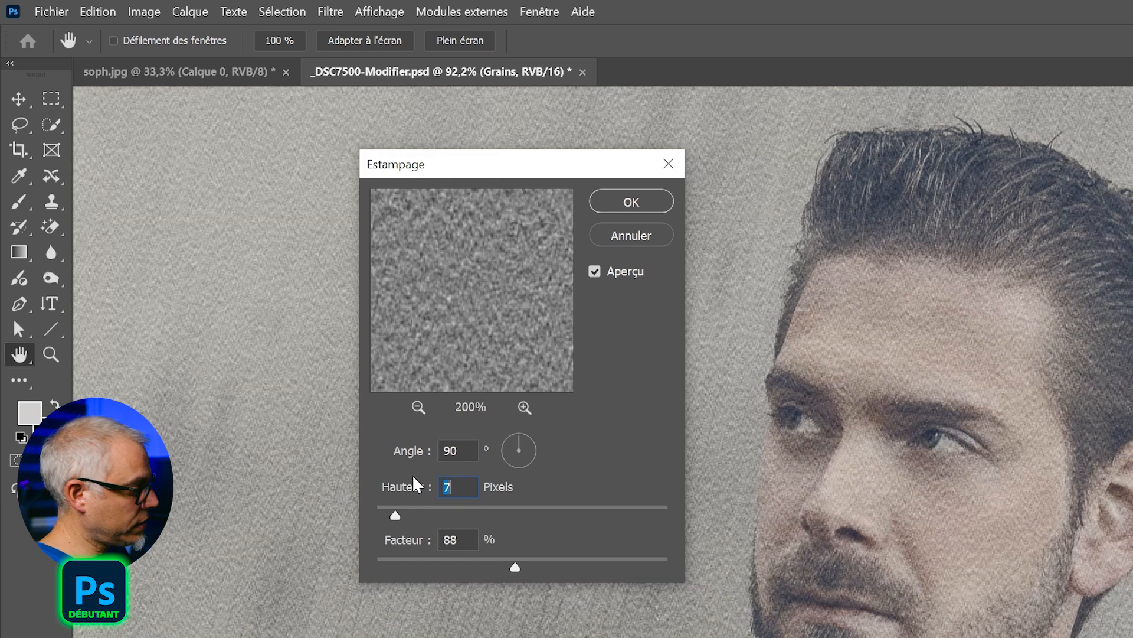
type("2")
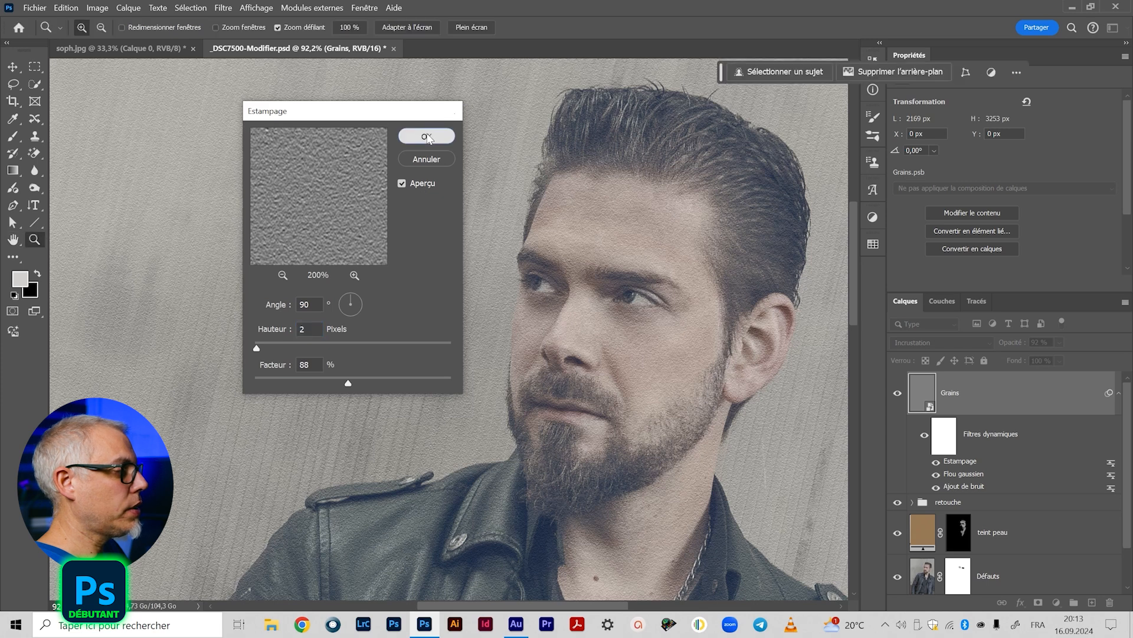
left_click(631, 201)
Examine the embossed grain on the face, background and jacket, both close up and across the whole portrait.
left_click_drag(594, 297, 609, 291)
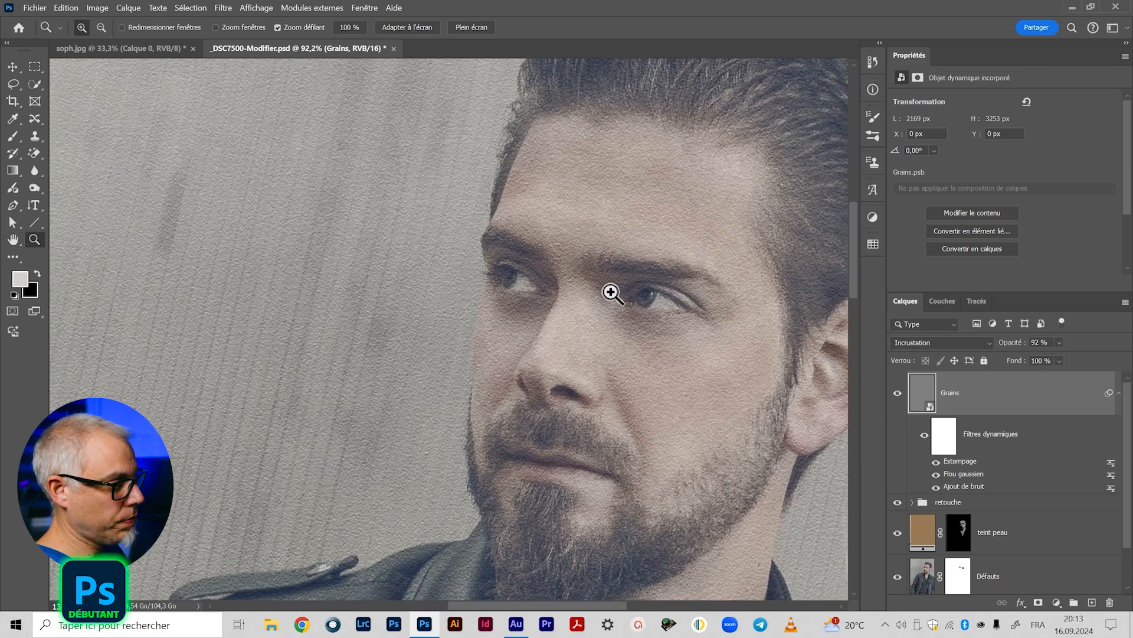
left_click_drag(422, 407, 437, 349)
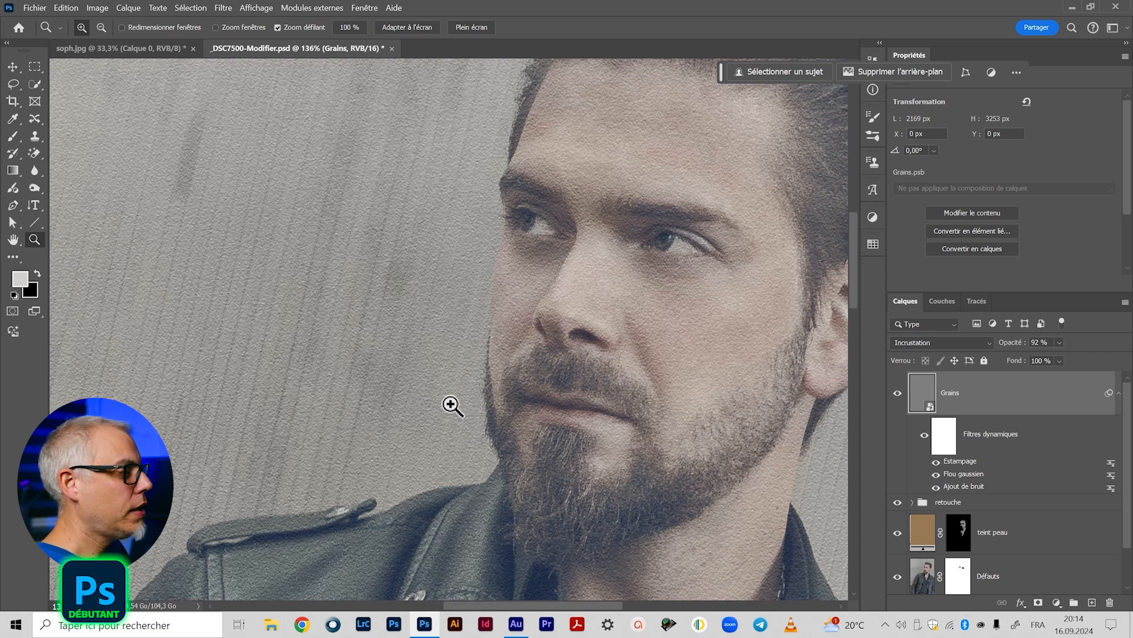
left_click_drag(412, 256, 356, 336)
left_click_drag(598, 467, 520, 385)
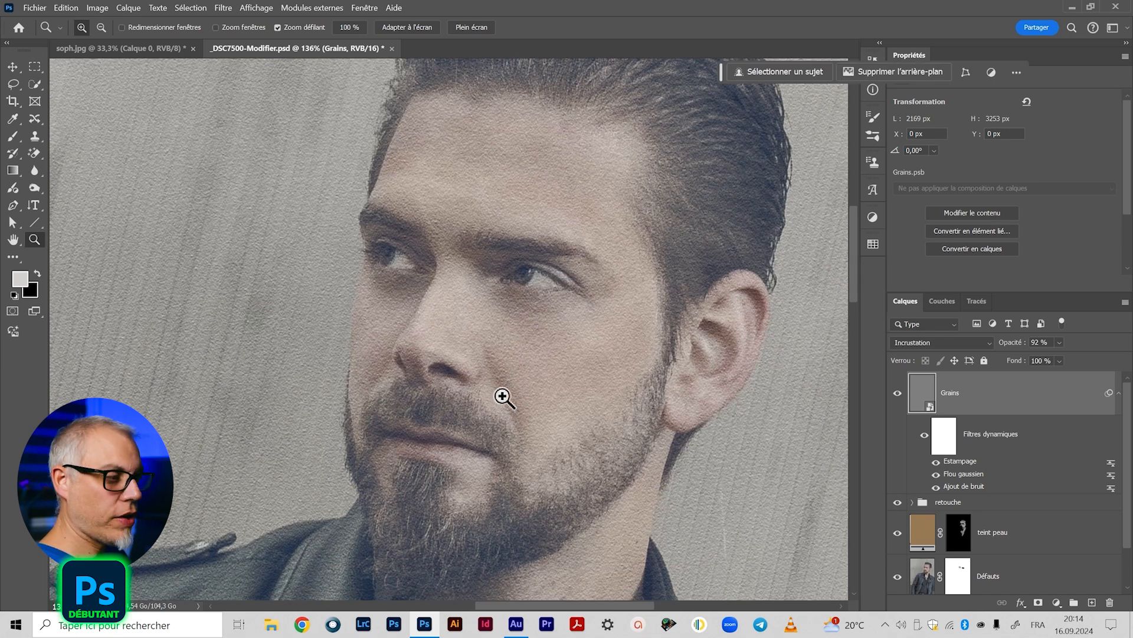
left_click_drag(484, 375, 435, 375)
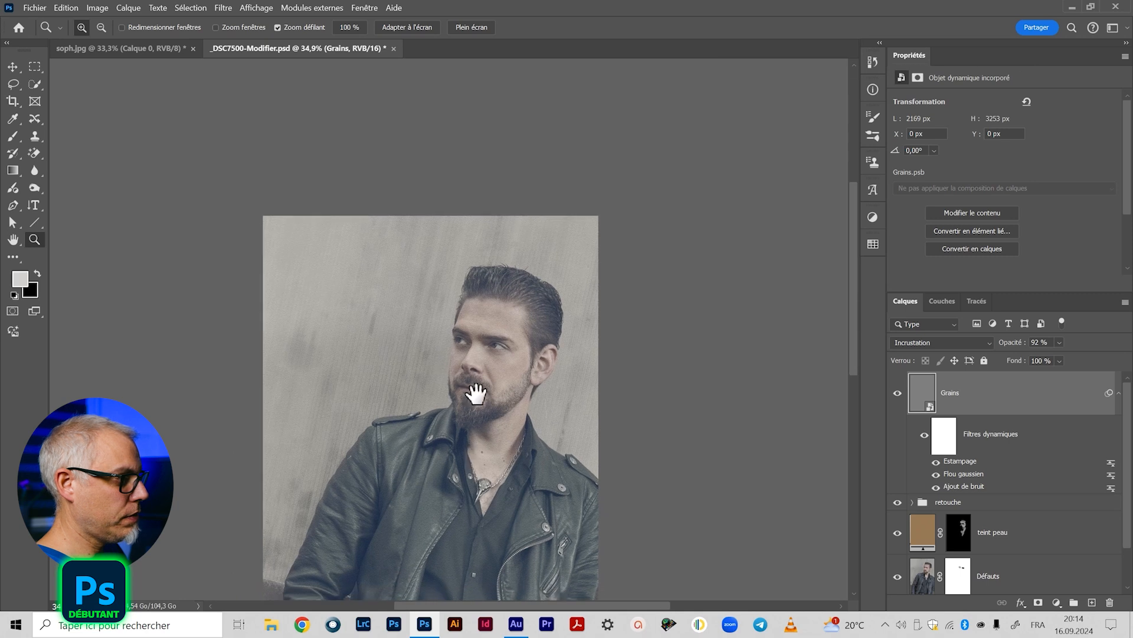
left_click_drag(475, 452, 498, 290)
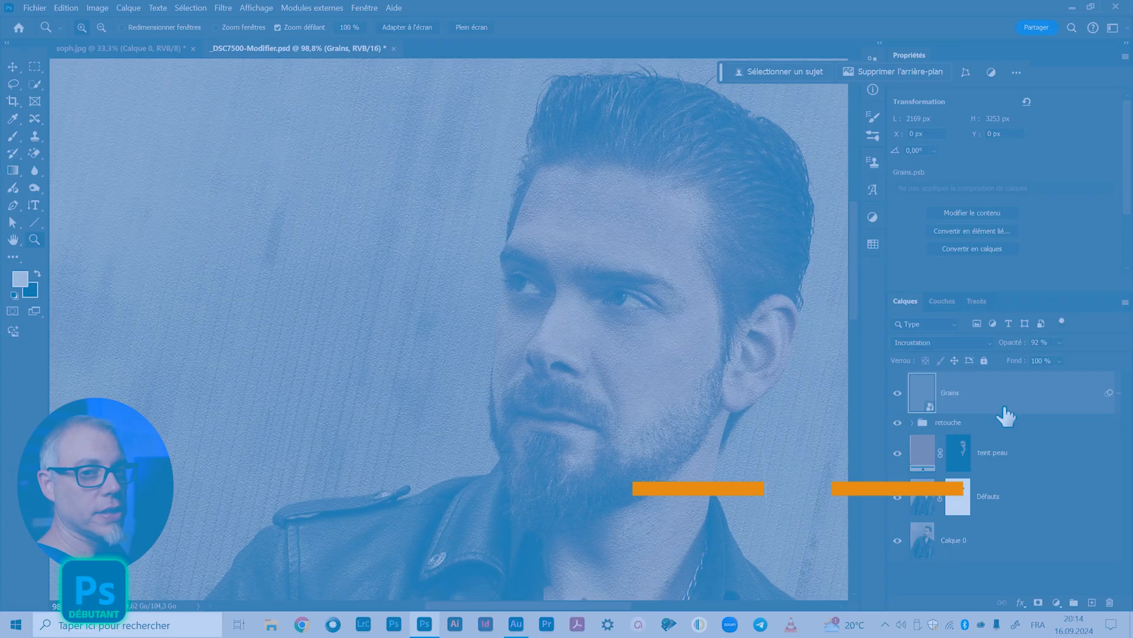
Delete the Grains layer together with its smart filters.
mouse_move(1063, 398)
left_mouse_down()
mouse_move(1122, 569)
mouse_move(1110, 602)
left_mouse_up()
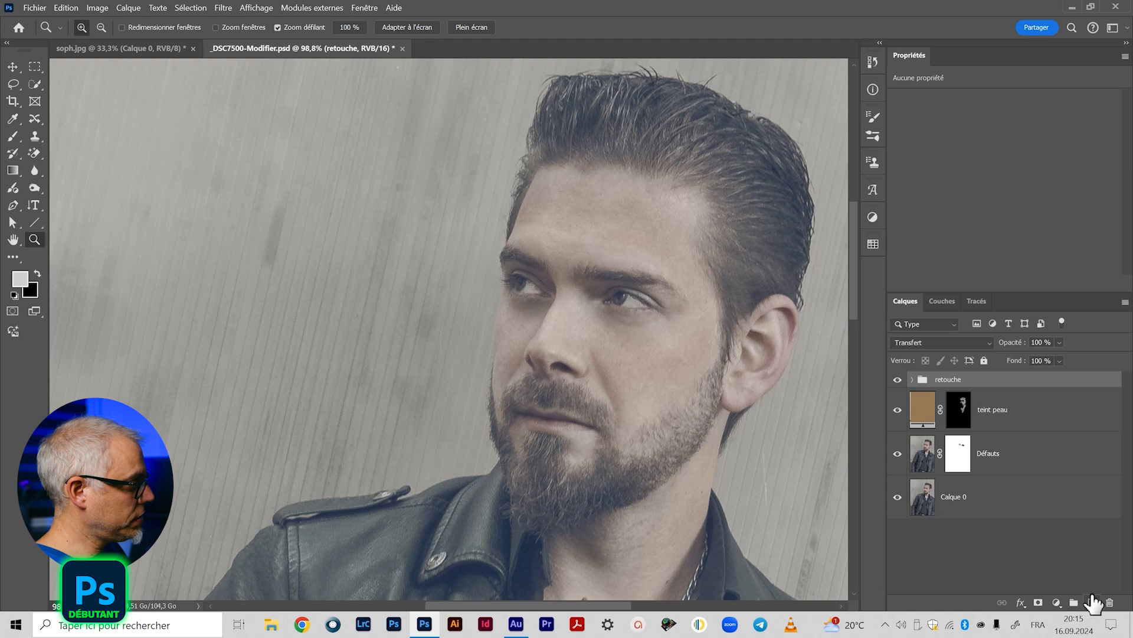
Create a layer in Incrustation mode filled with 50% neutral grey above the retouche group and convert it to a smart object.
key("alt")
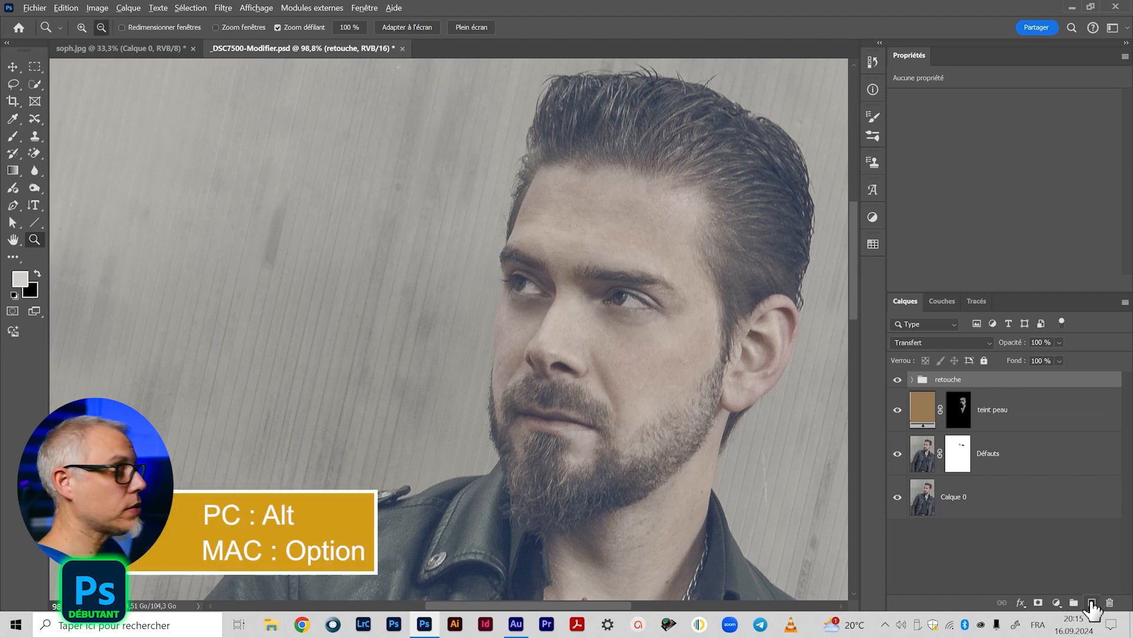
left_click(1092, 603, "alt")
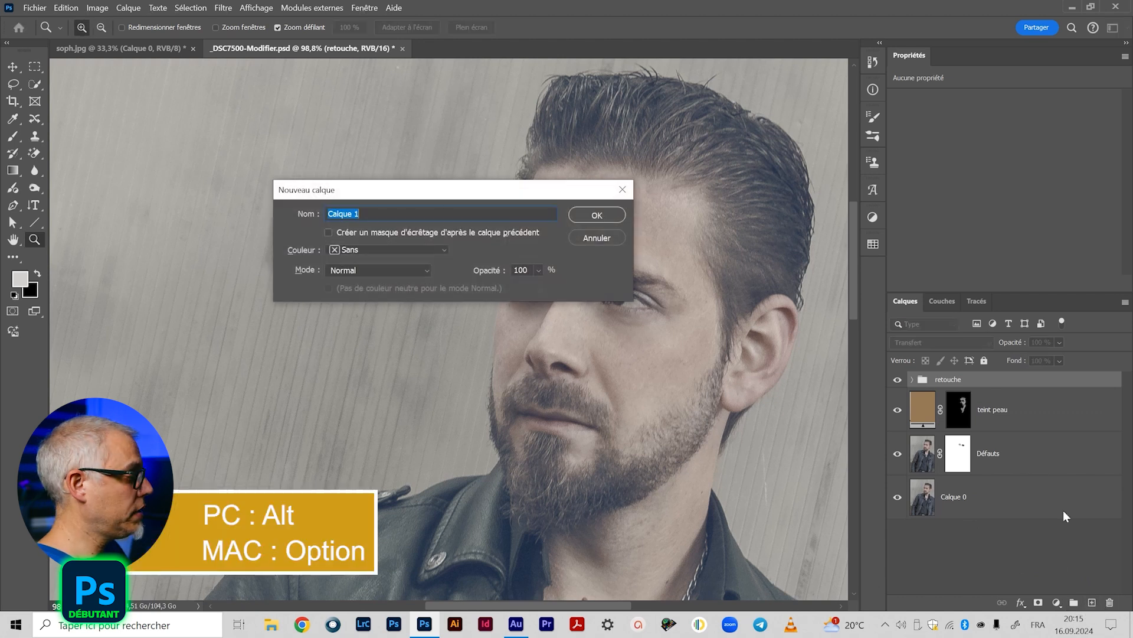
left_click(337, 267)
left_click(354, 411)
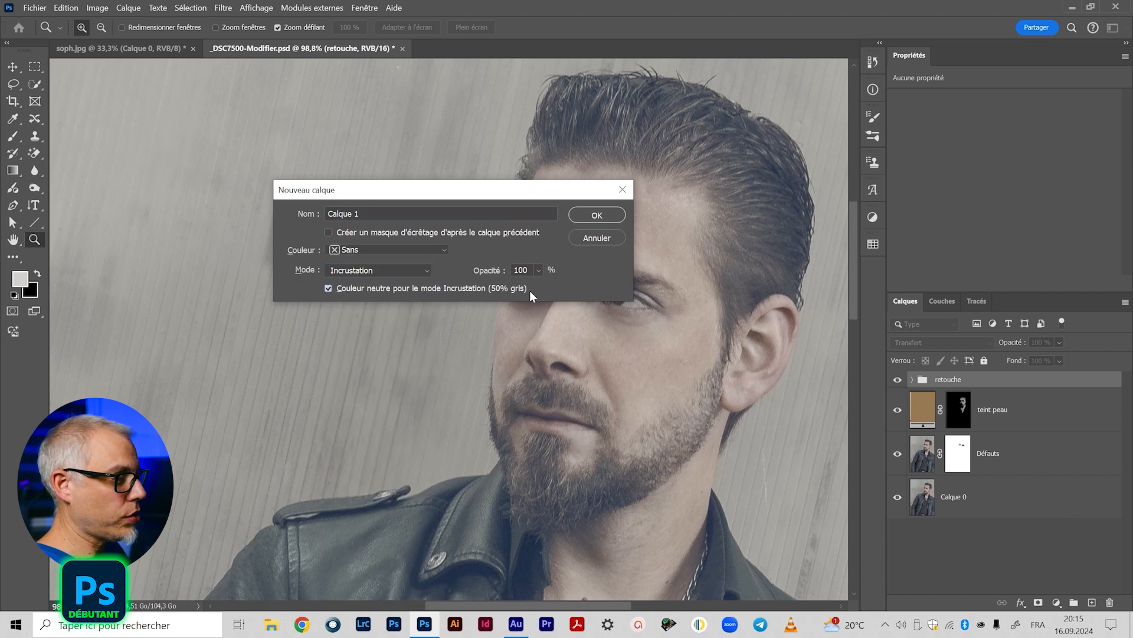
left_click(595, 216)
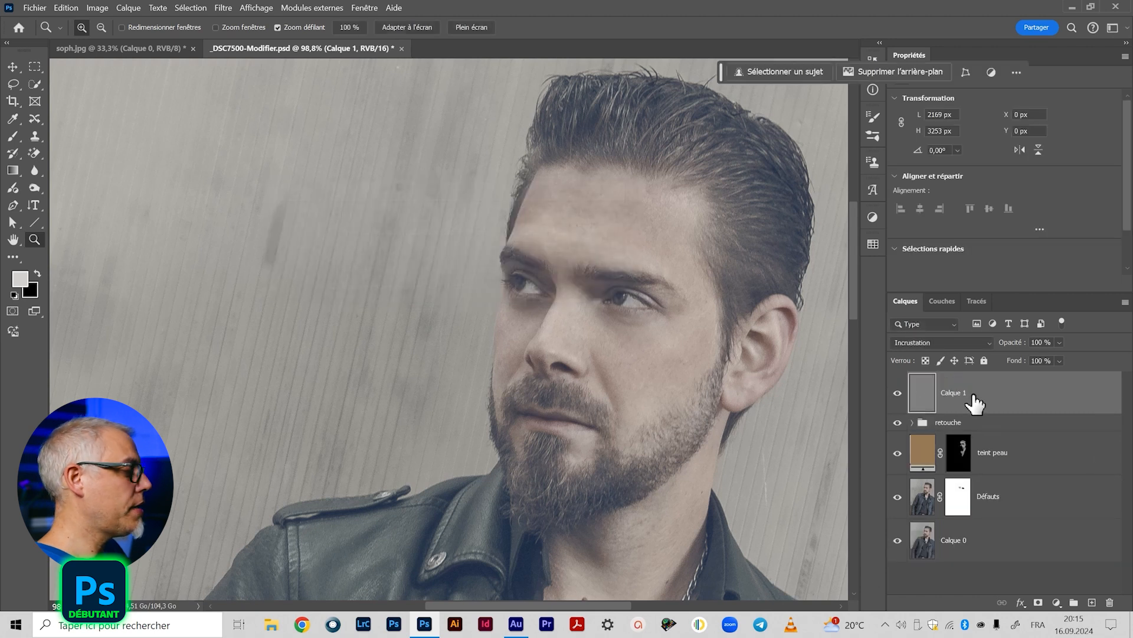
right_click(1023, 399)
left_click(941, 340)
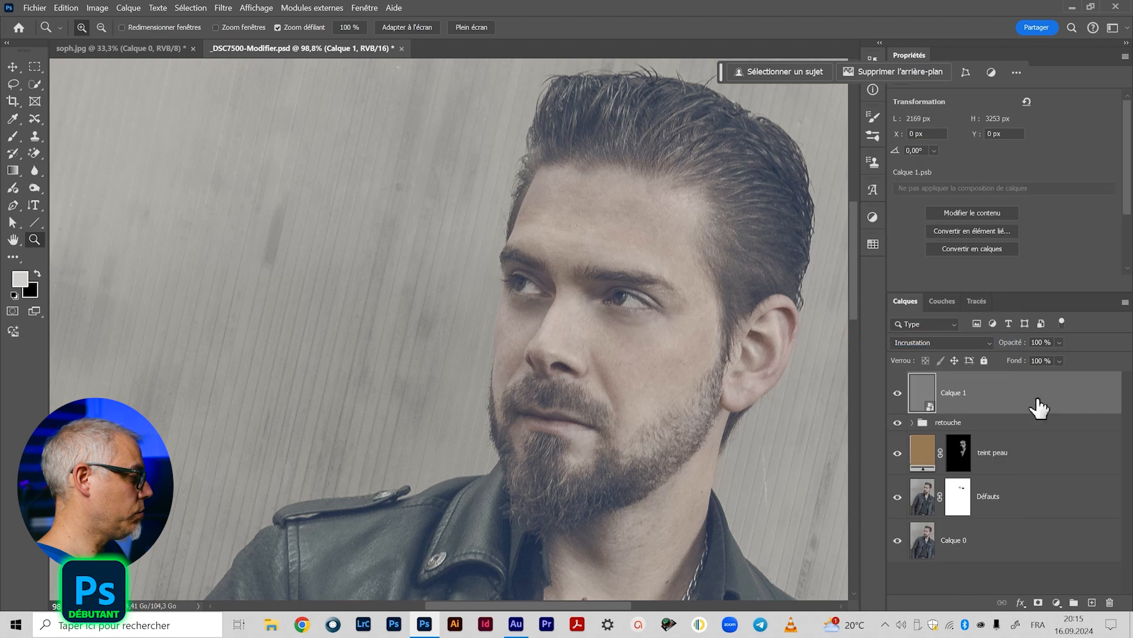
Add an Ajout de bruit smart filter to the grey layer: 15 %, Gaussienne distribution, Monochromatique.
left_click(228, 8)
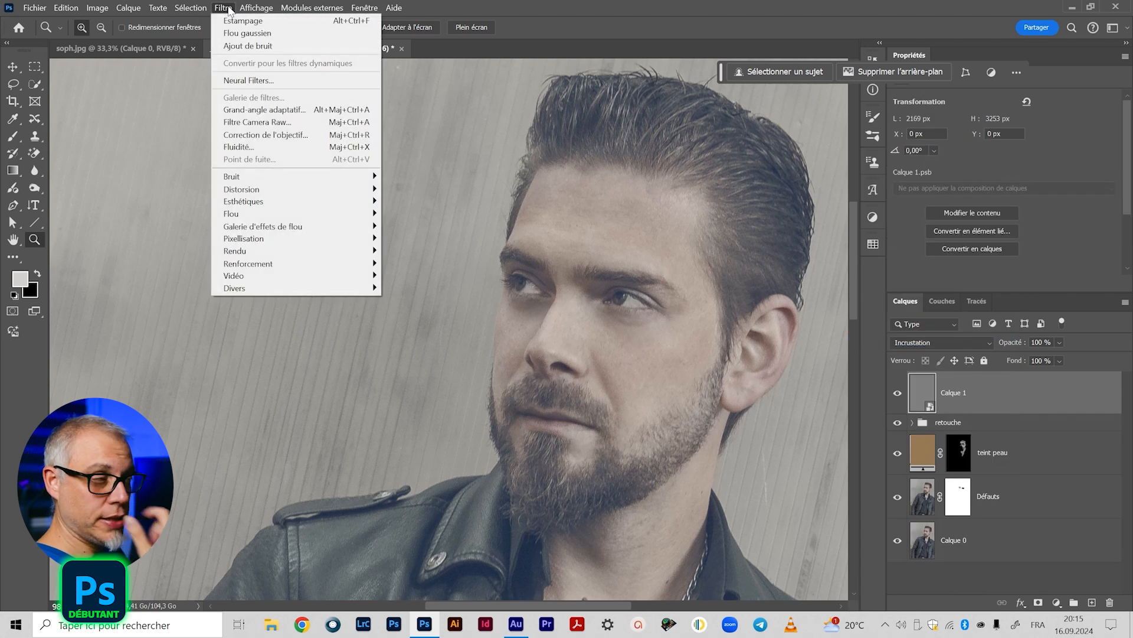
mouse_move(270, 177)
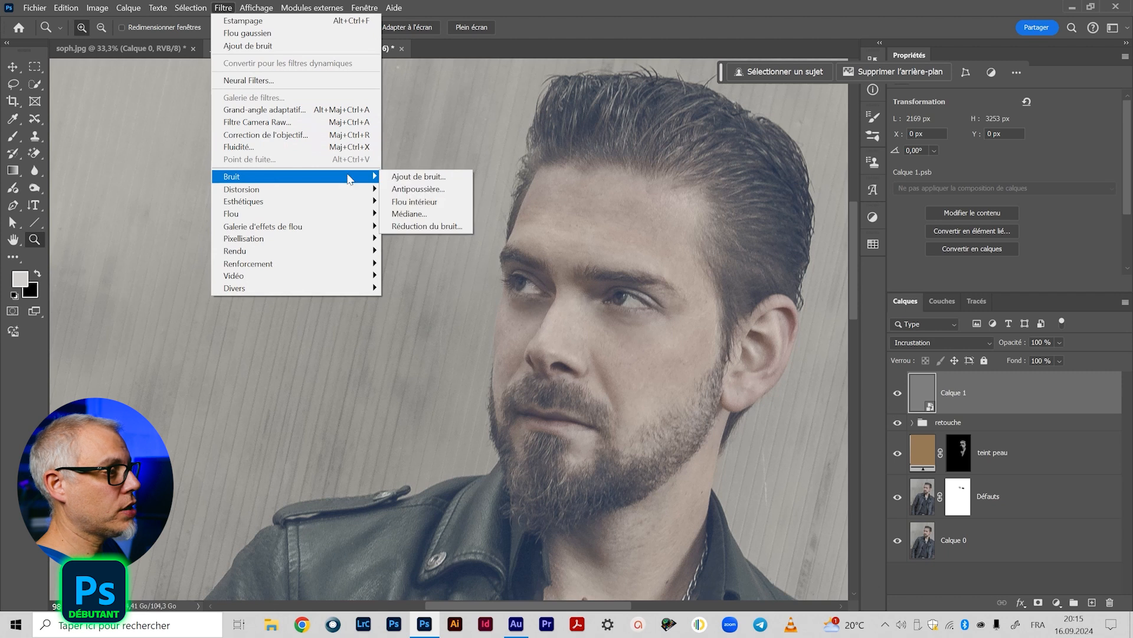
left_click(401, 177)
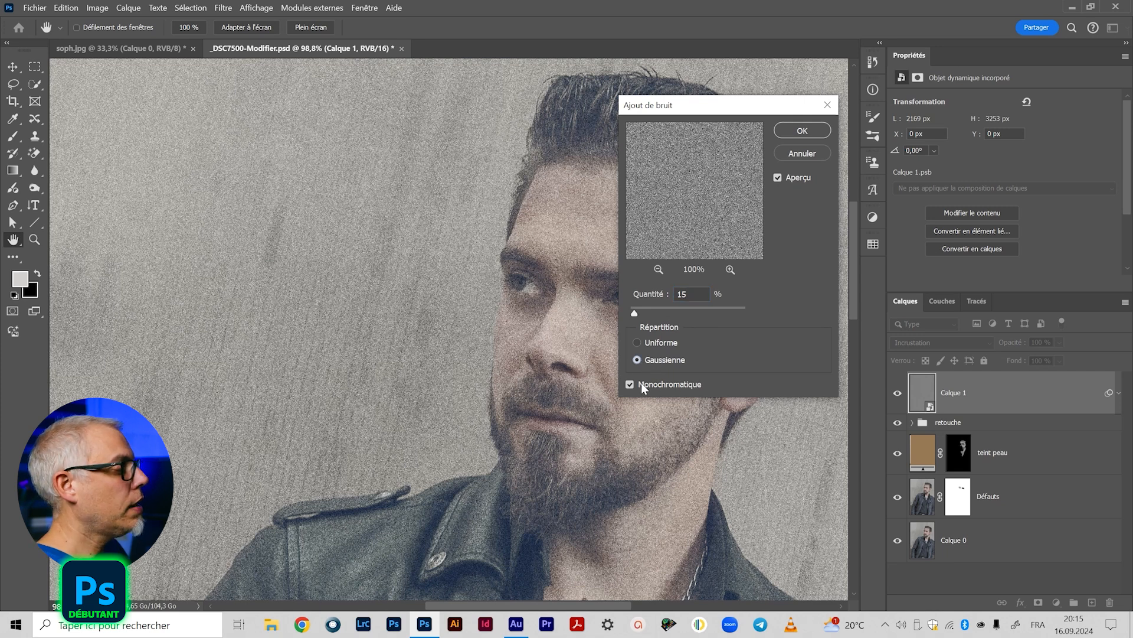
left_click(796, 138)
key("z")
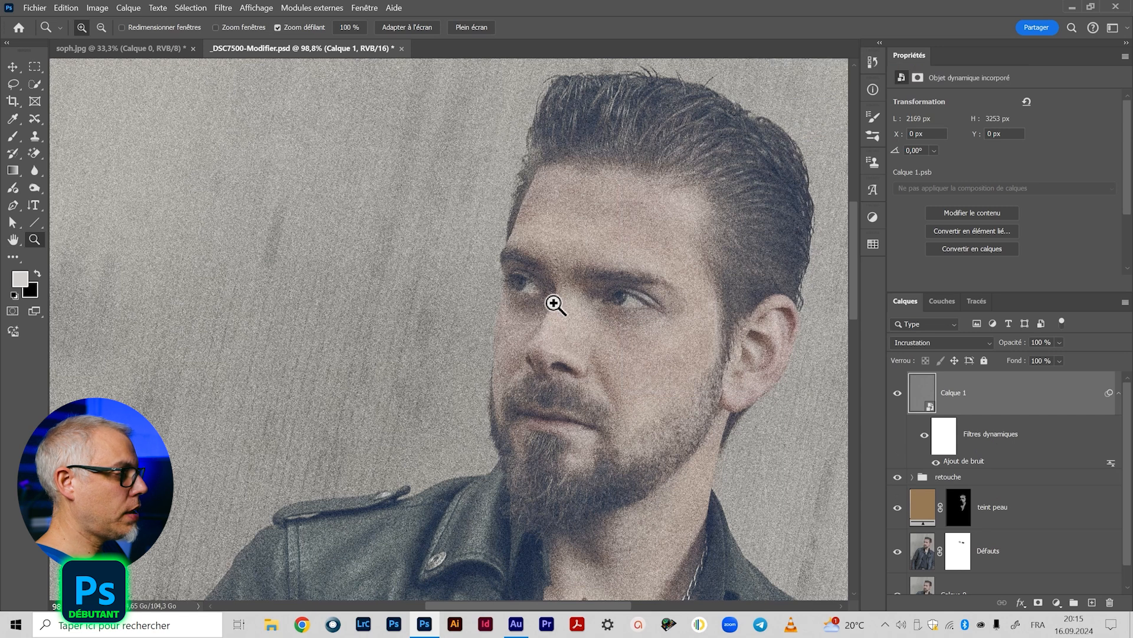
left_click(553, 304)
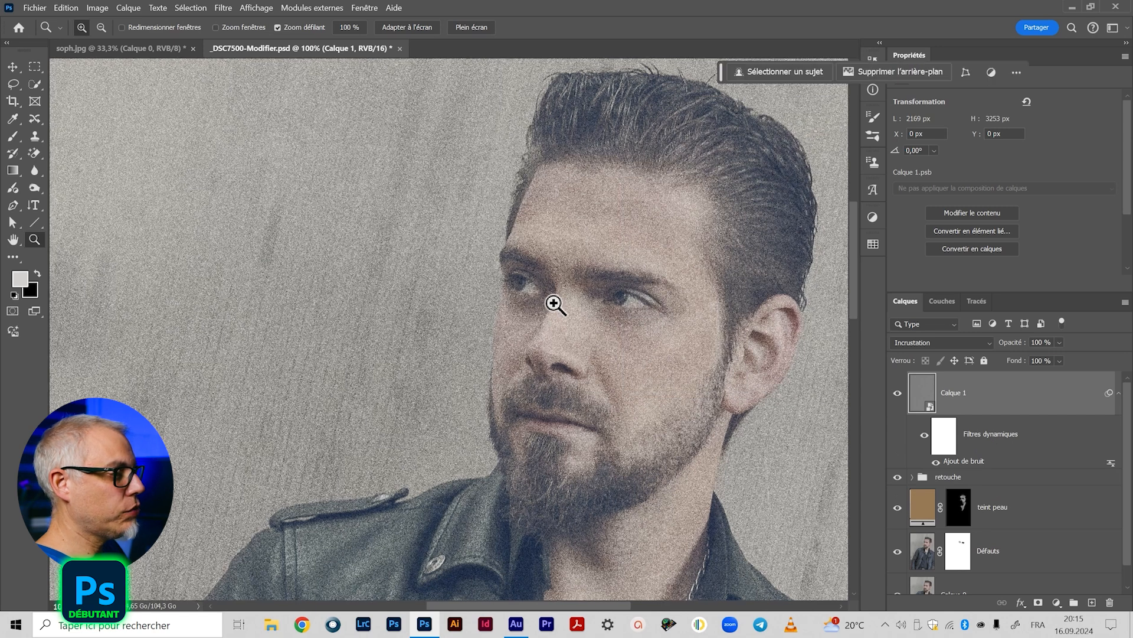
Soften the noise on the grey layer with a Flou gaussien smart filter of 0,5 pixel radius.
left_click(222, 9)
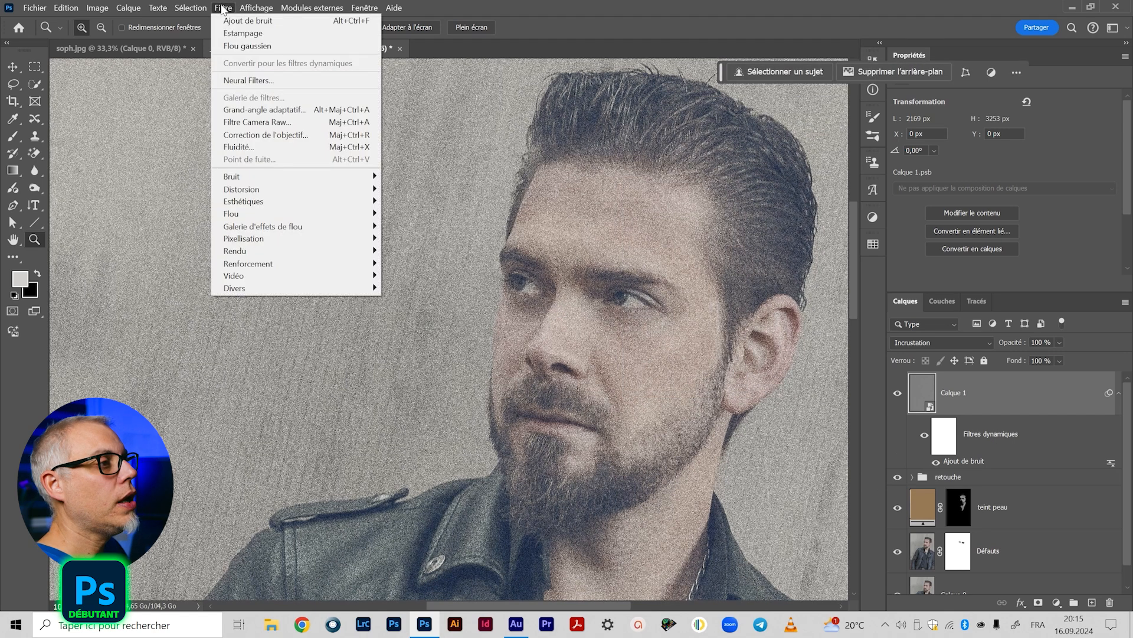
mouse_move(354, 214)
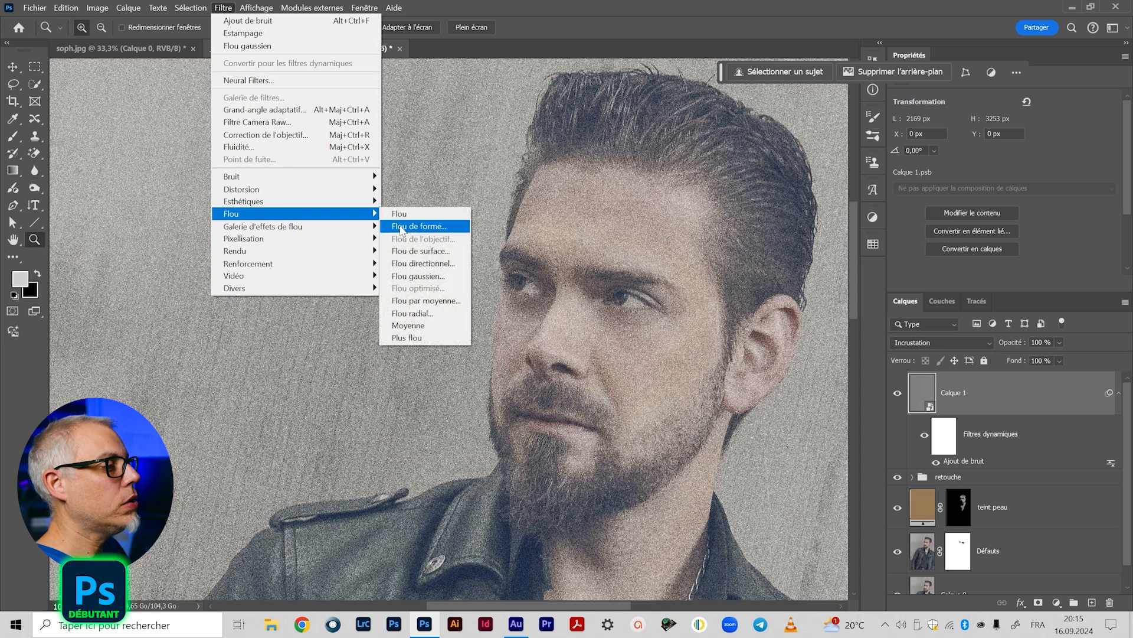
left_click(417, 276)
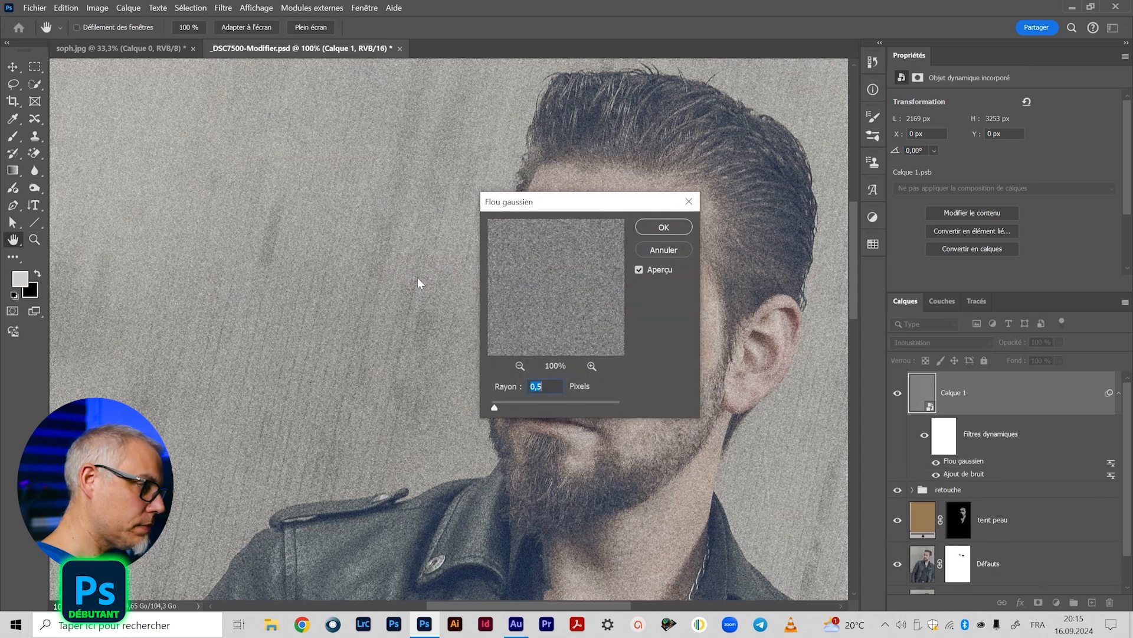
left_click(663, 226)
key("z")
left_click_drag(527, 418, 504, 424)
key("space")
left_click_drag(531, 472, 534, 340)
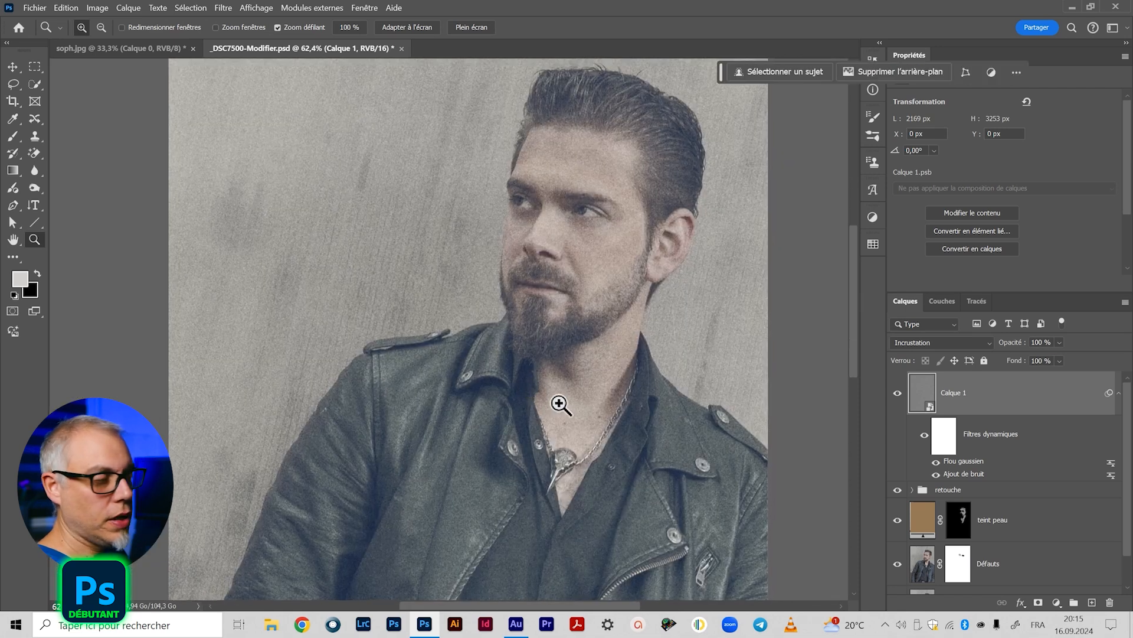
Reduce the grain layer's opacity to 80 %.
left_click(1061, 342)
left_click_drag(1078, 358, 1074, 359)
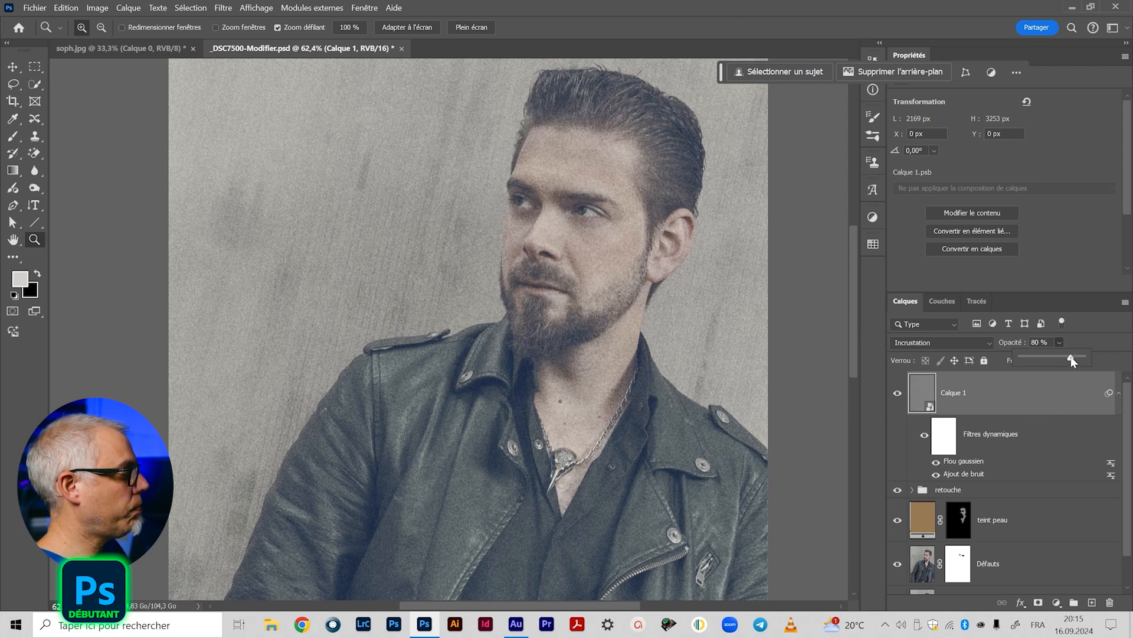
left_click_drag(1071, 356, 1067, 353)
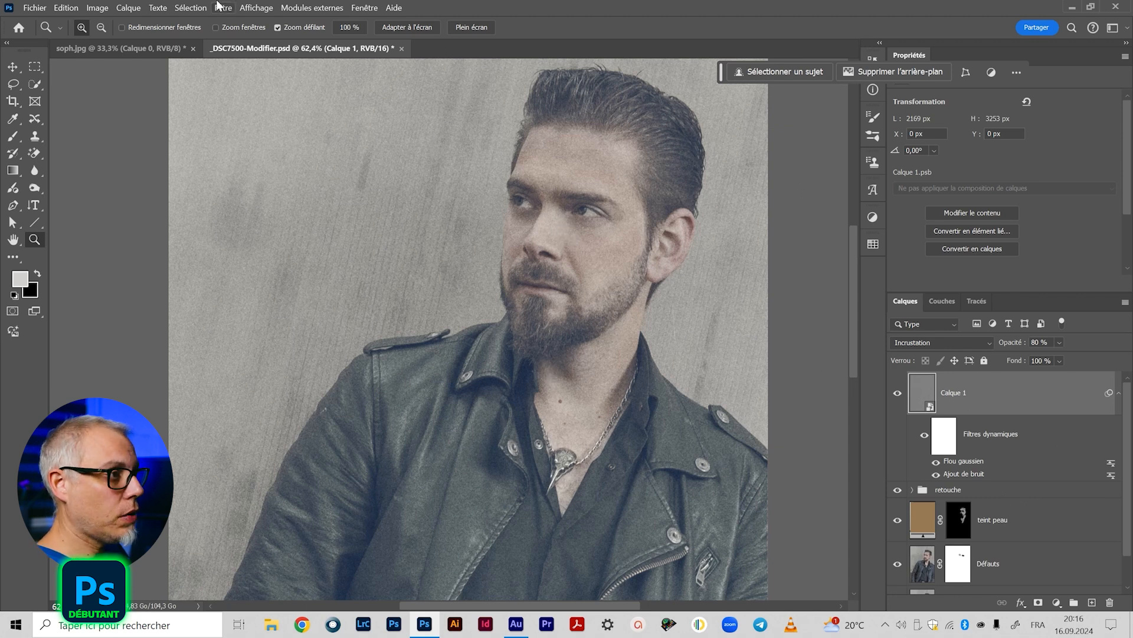
Add an Estampage smart filter to the grain layer with angle 90°, height 2 pixels and factor 88 %.
left_click(222, 8)
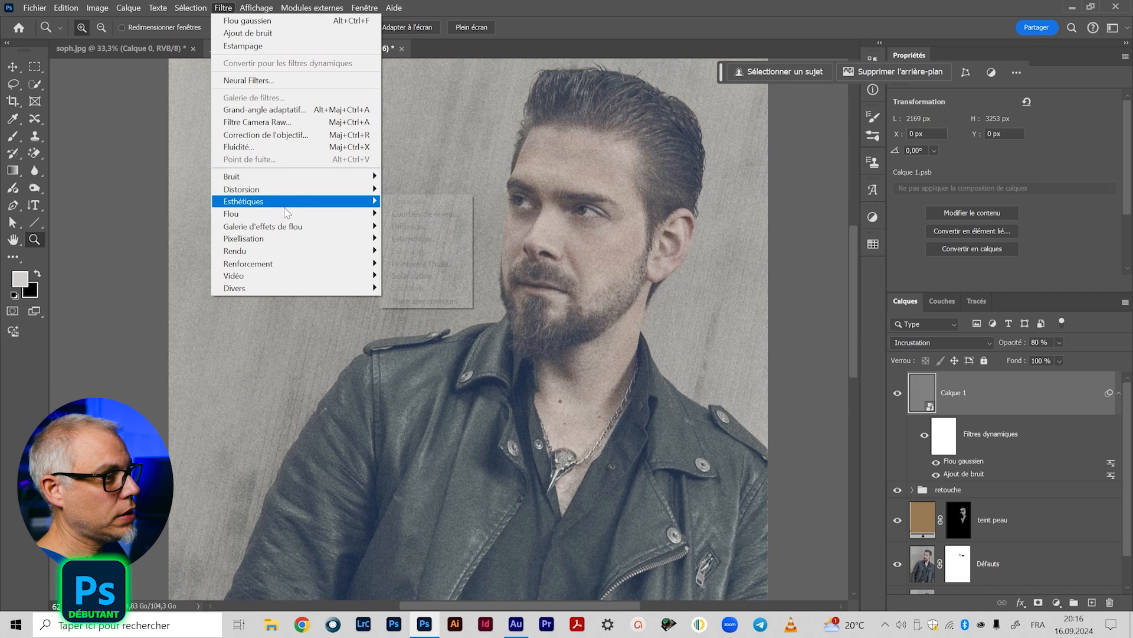
mouse_move(269, 203)
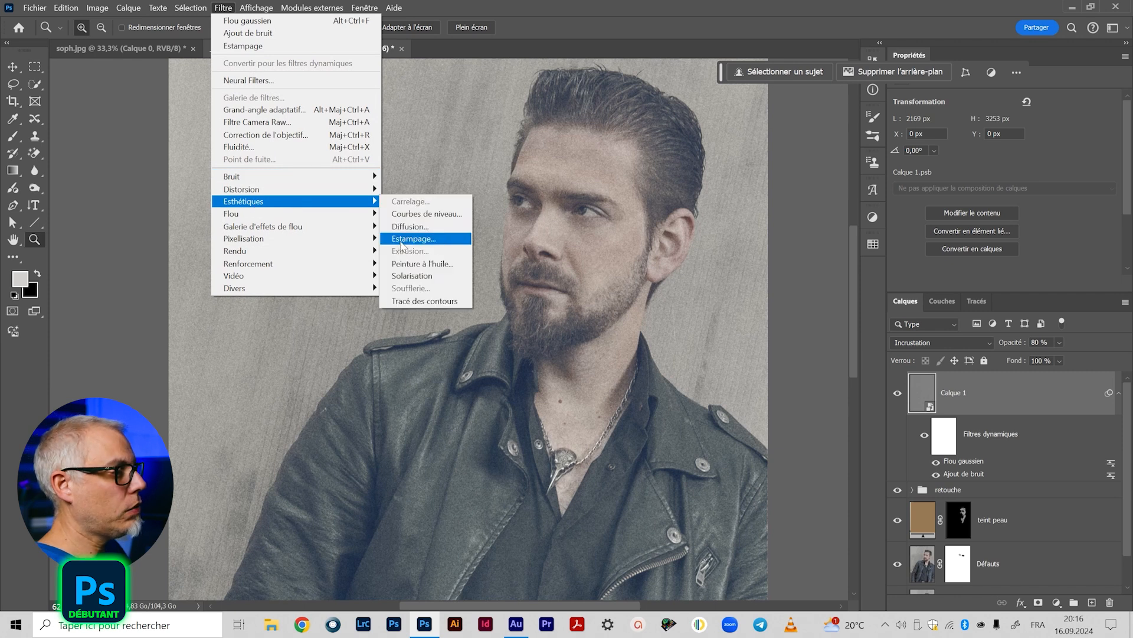
left_click(440, 239)
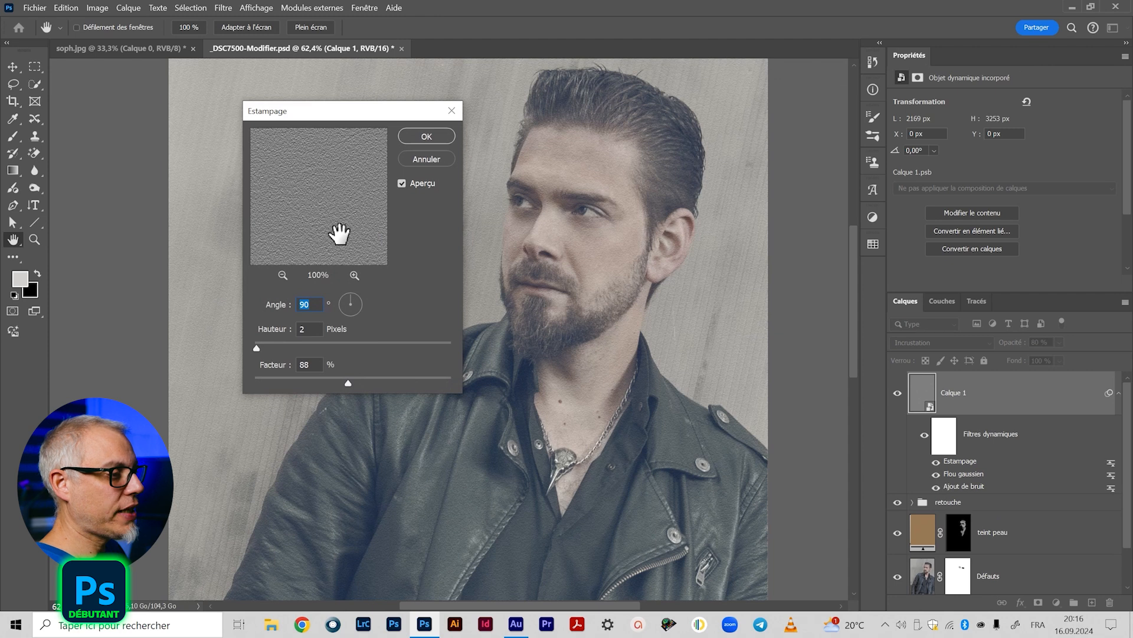
double_click(313, 330)
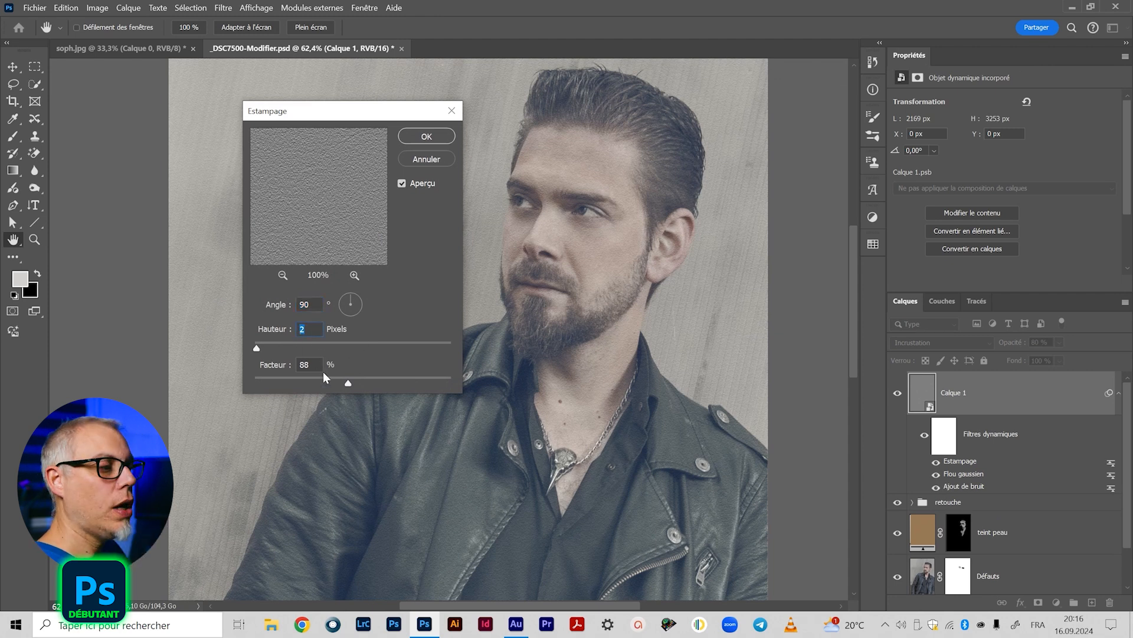
key("Tab")
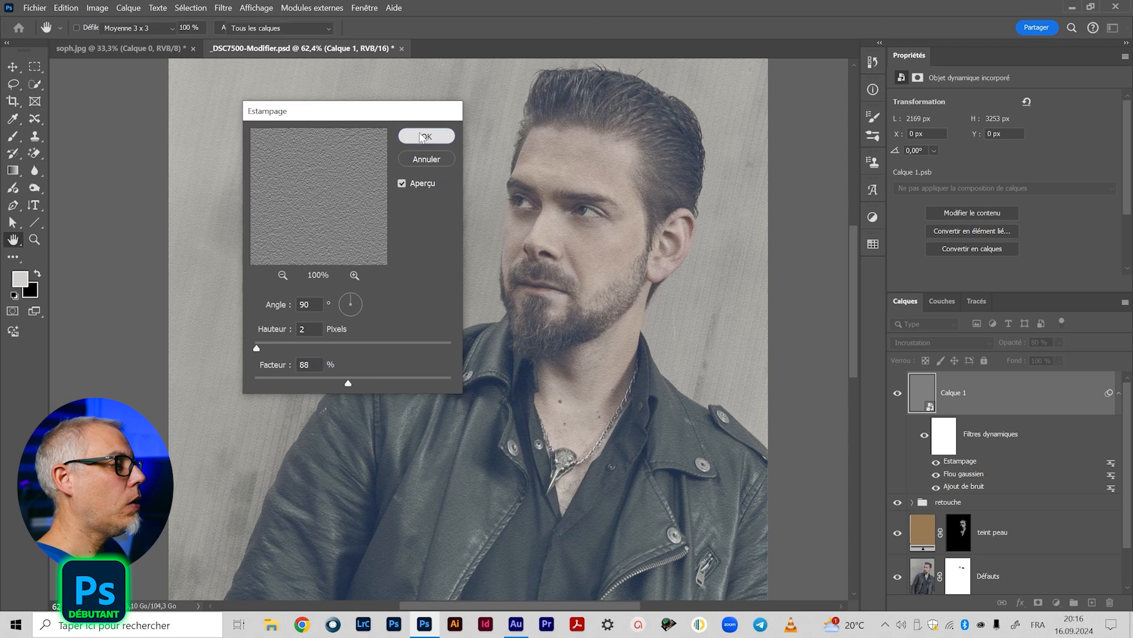
left_click(425, 135)
Examine the embossed grain close up on the face and background, and across the whole portrait.
key("z")
left_click(613, 186)
key("space")
left_click_drag(439, 300, 572, 367)
left_click_drag(598, 190, 537, 220)
scroll(526, 253, "down", 10)
key("space")
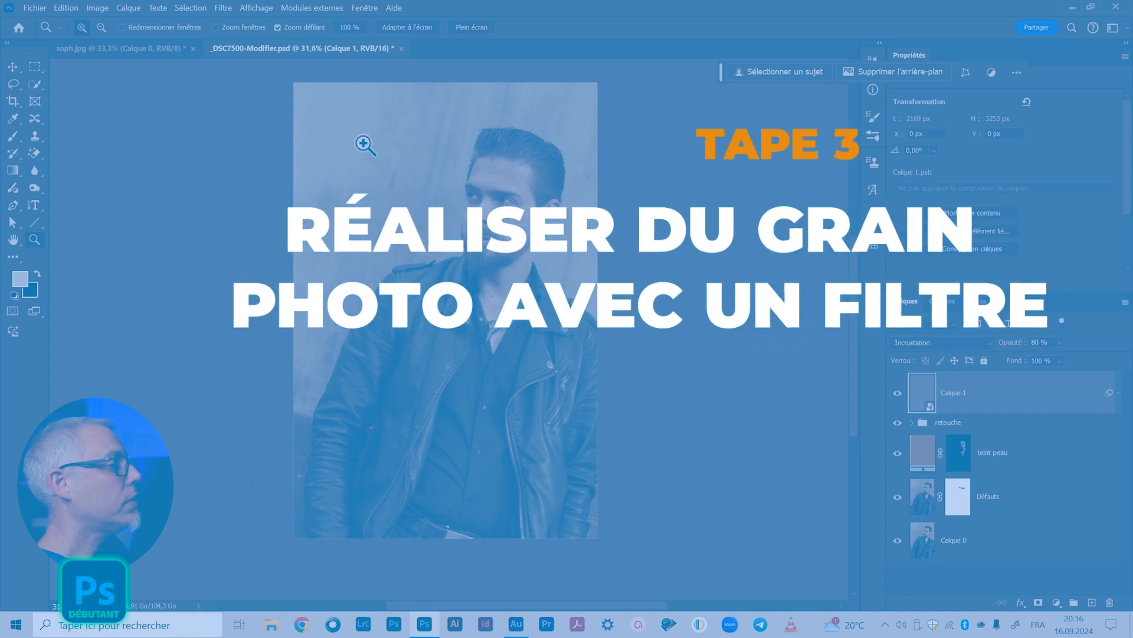
Move the contextual task bar off the canvas into the options bar and switch to the soph.jpg document.
left_click_drag(721, 76, 638, 31)
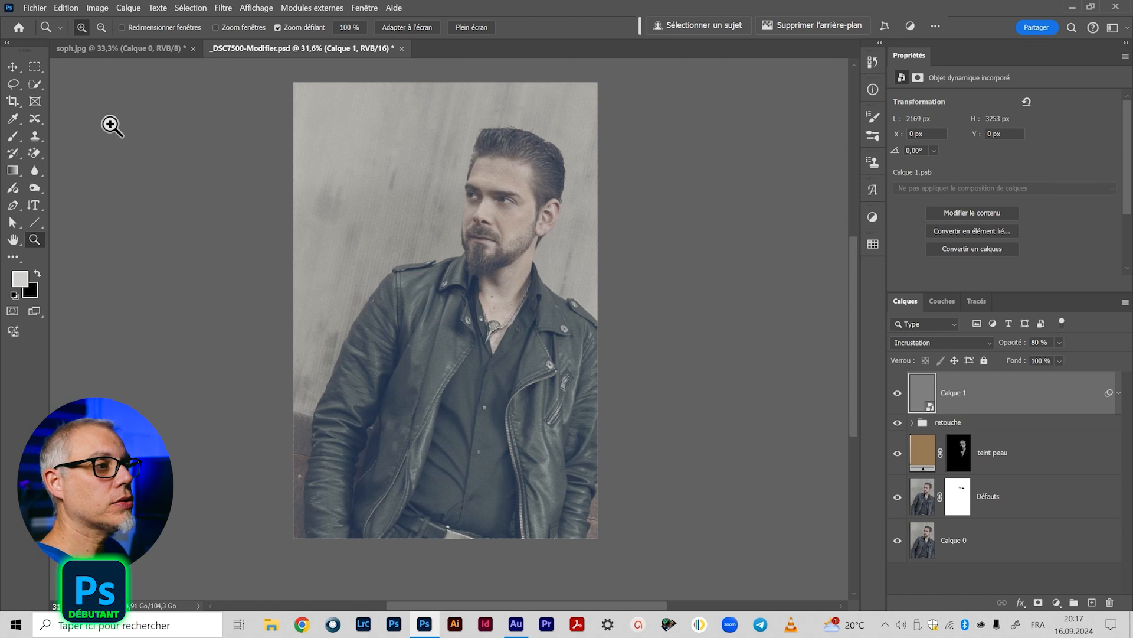
left_click(140, 54)
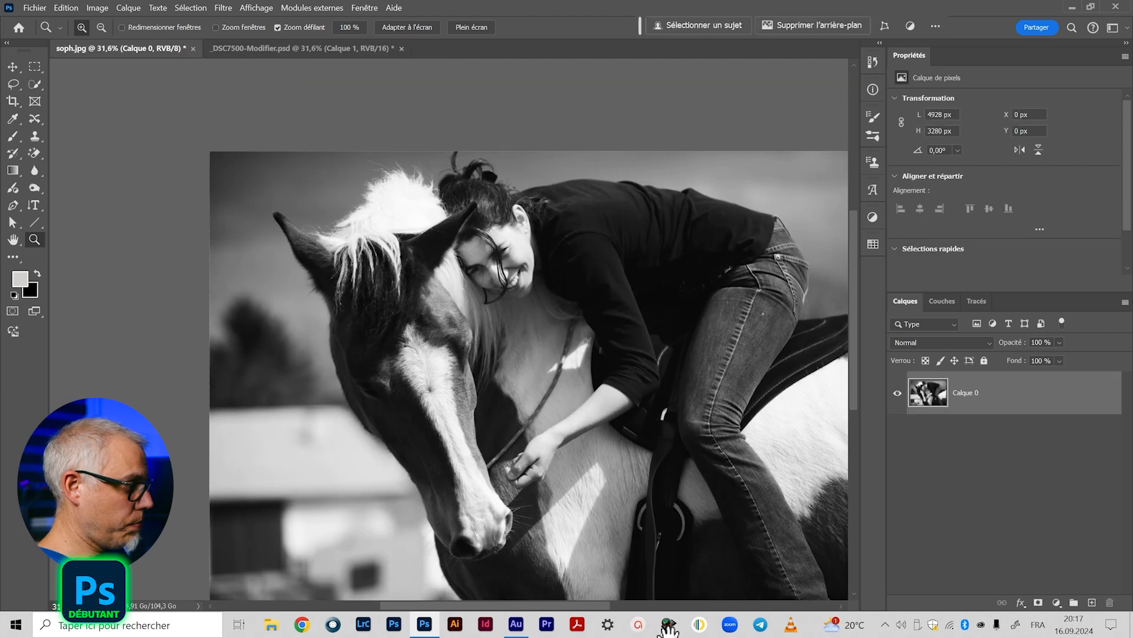
left_click_drag(554, 435, 531, 444)
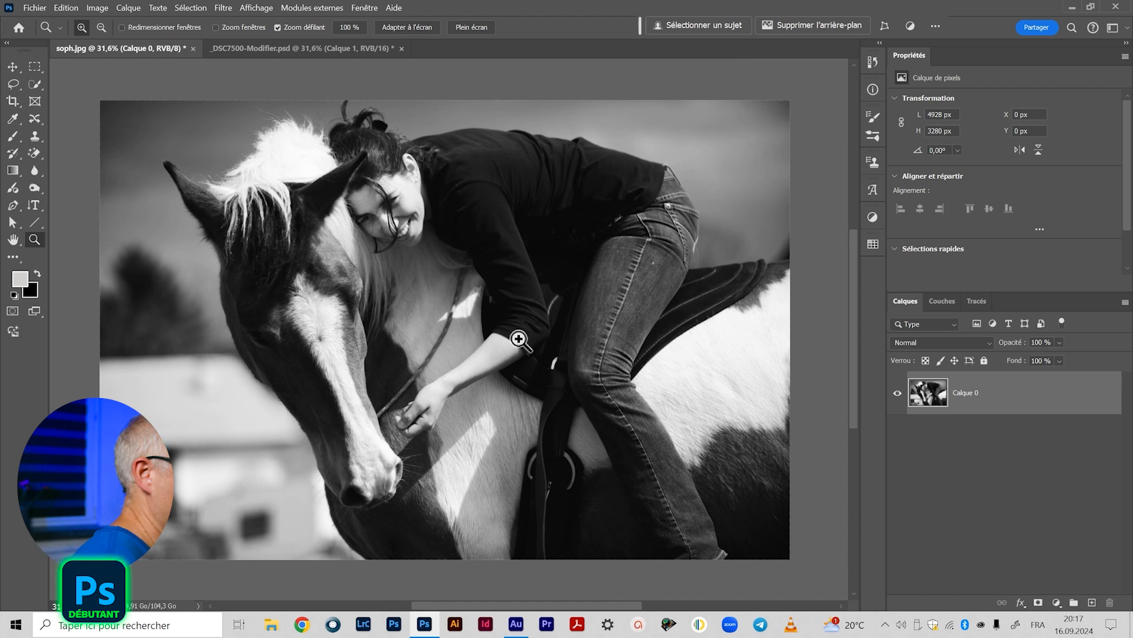
left_click_drag(471, 323, 463, 295)
left_click_drag(461, 349, 468, 349)
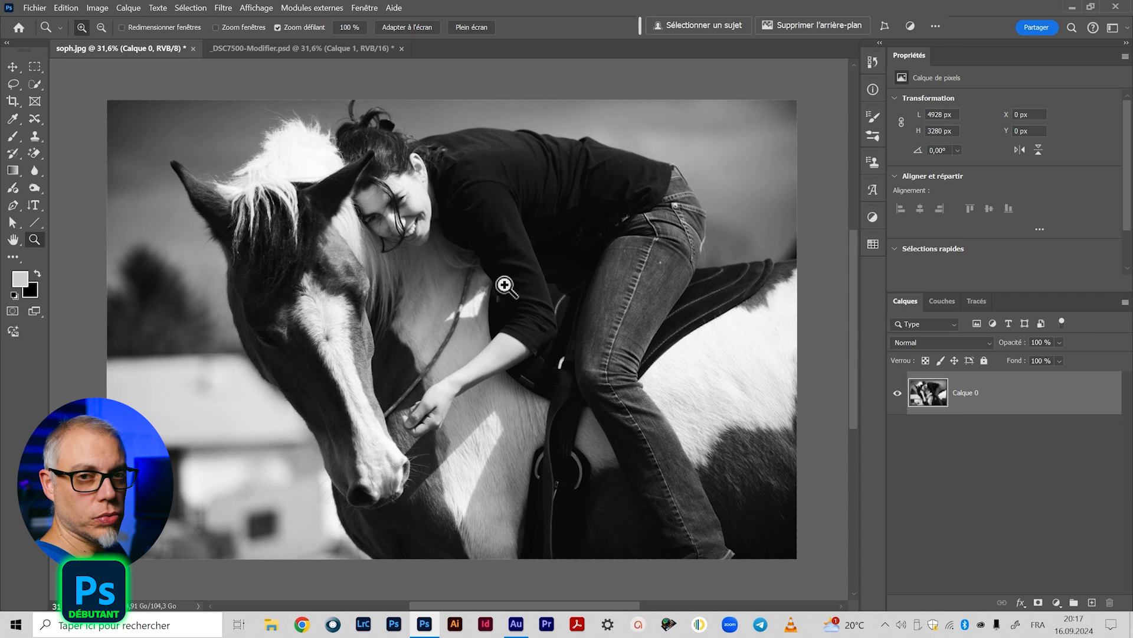
Deselect the layer and examine the black-and-white horse and rider photo, both in detail and as a whole.
key("v")
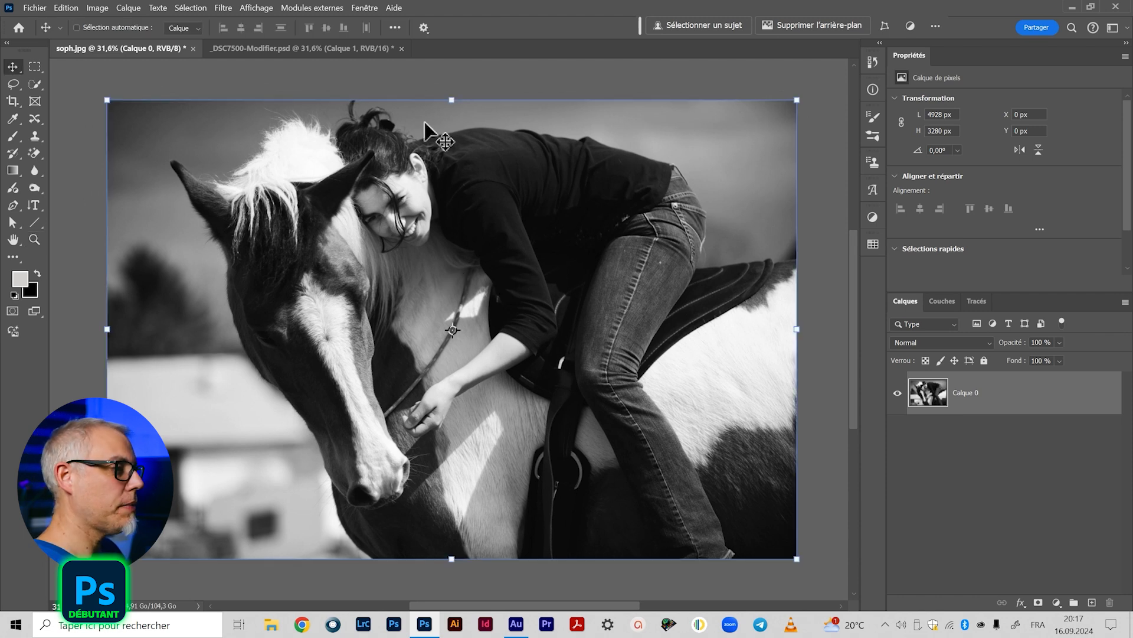
left_click(970, 505)
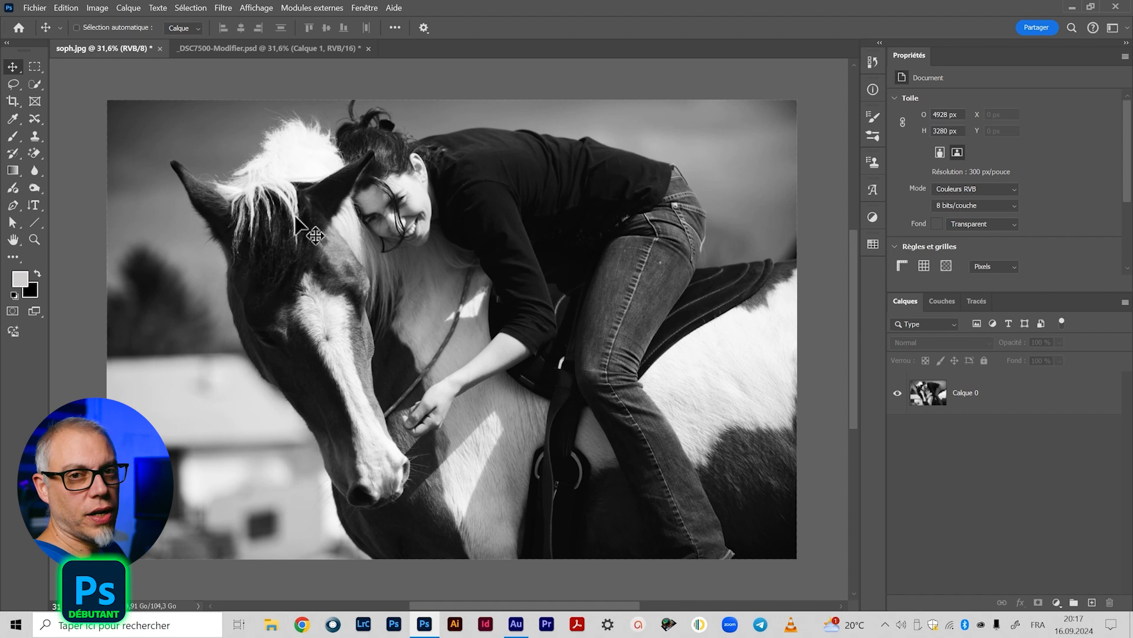
key("z")
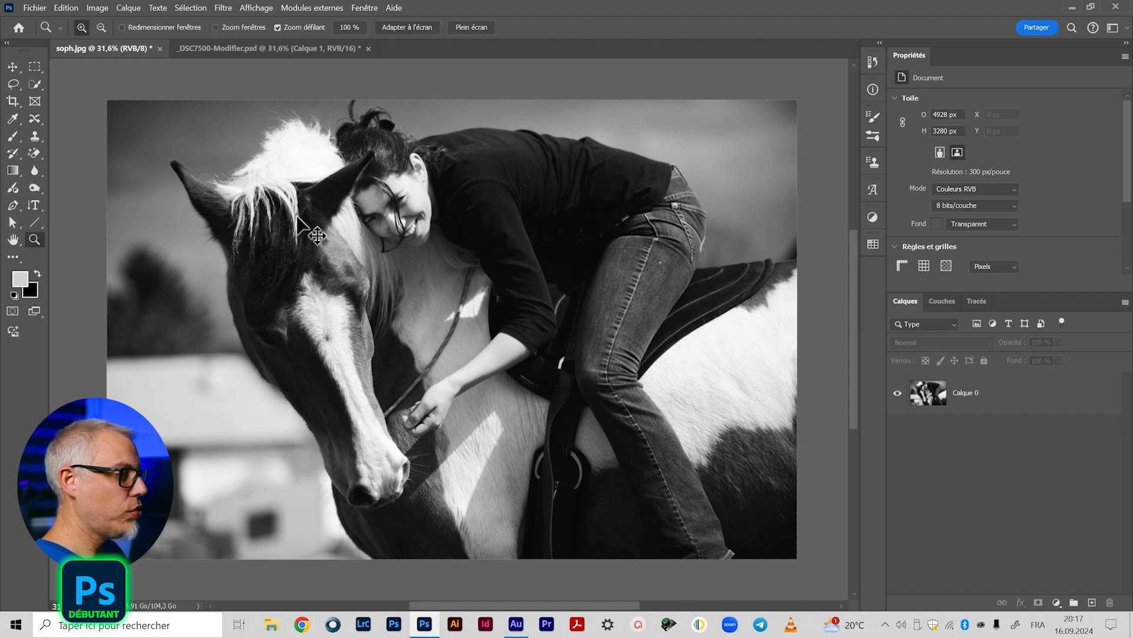
left_click(446, 206)
left_click_drag(445, 206, 462, 200)
left_click_drag(362, 430, 511, 213)
left_click_drag(532, 306, 486, 307)
left_click_drag(597, 302, 492, 323)
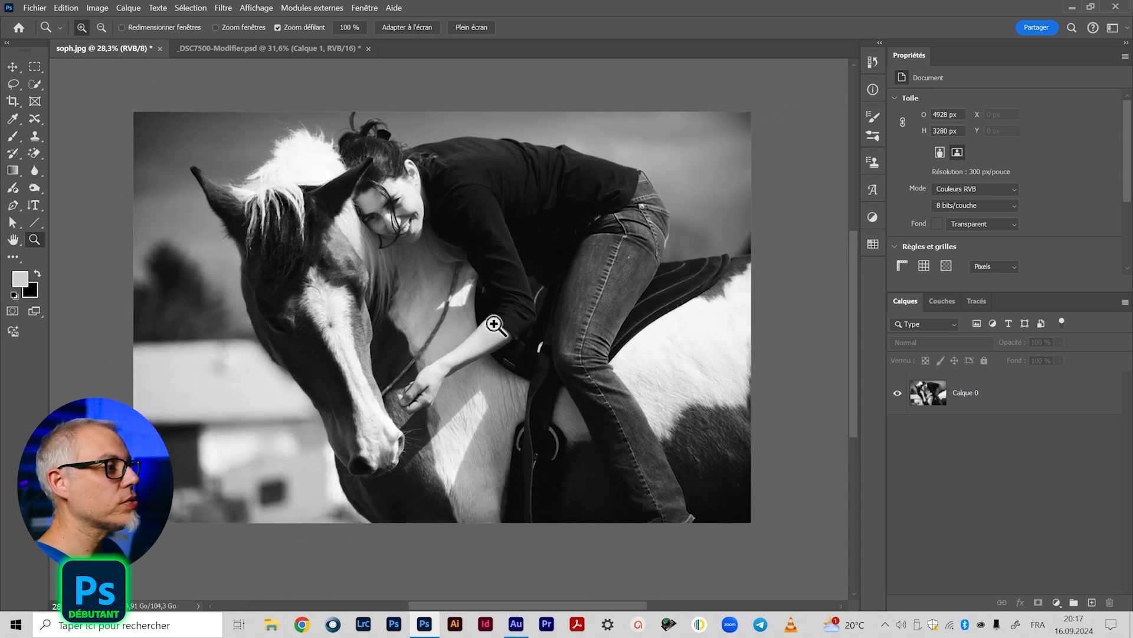
Select Calque 0 in soph.jpg and convert it to a smart object.
left_click(1062, 405)
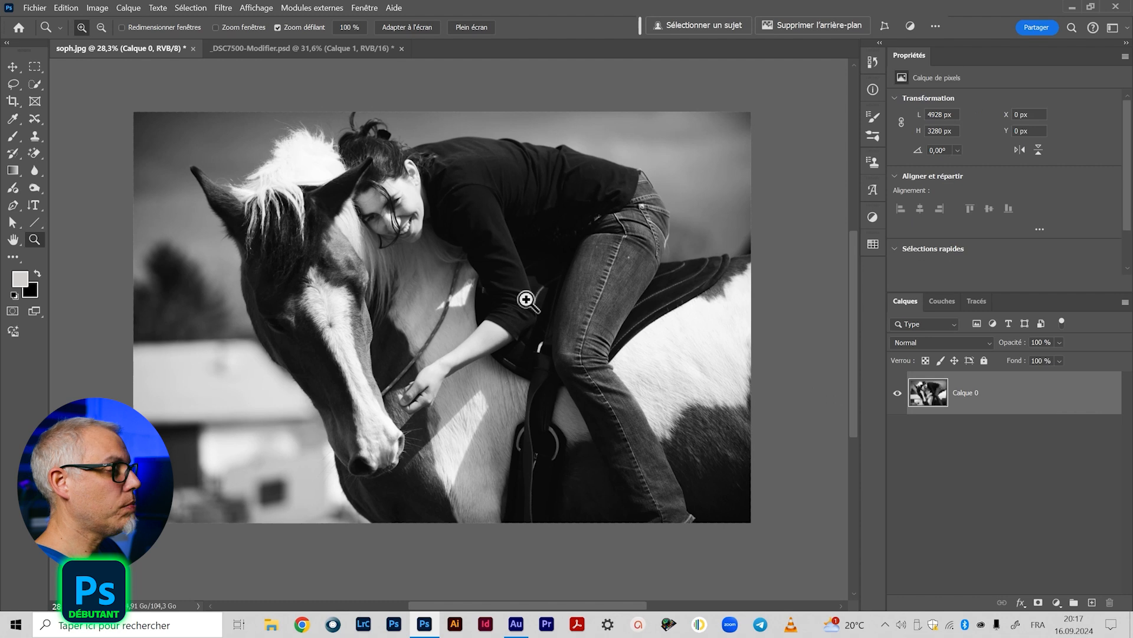
left_click_drag(471, 314, 478, 338)
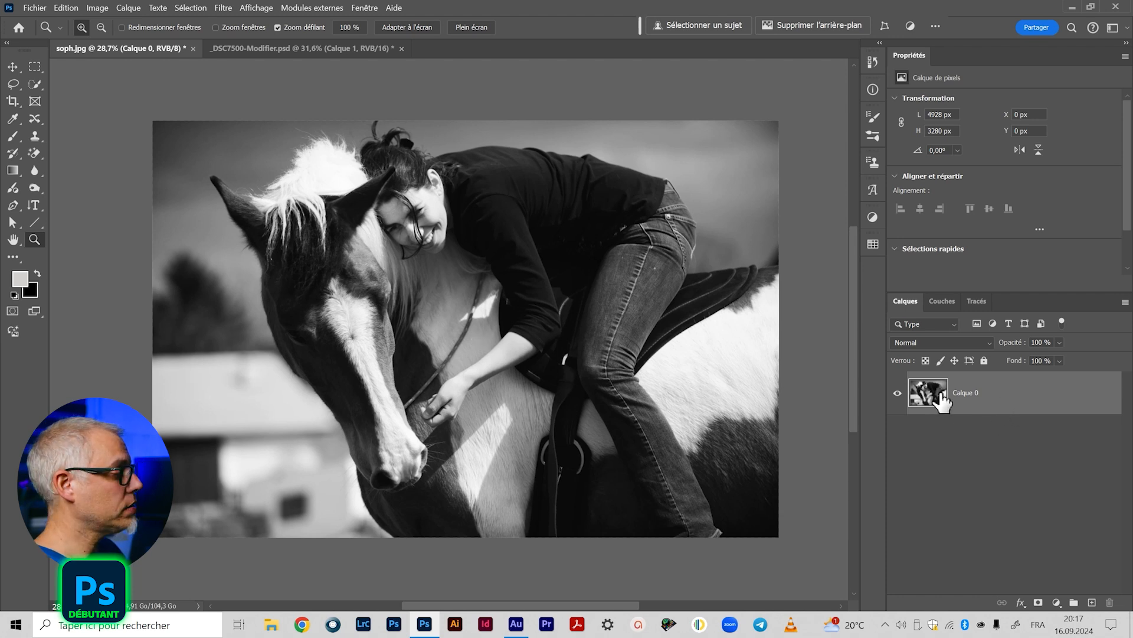
right_click(1020, 404)
left_click(855, 344)
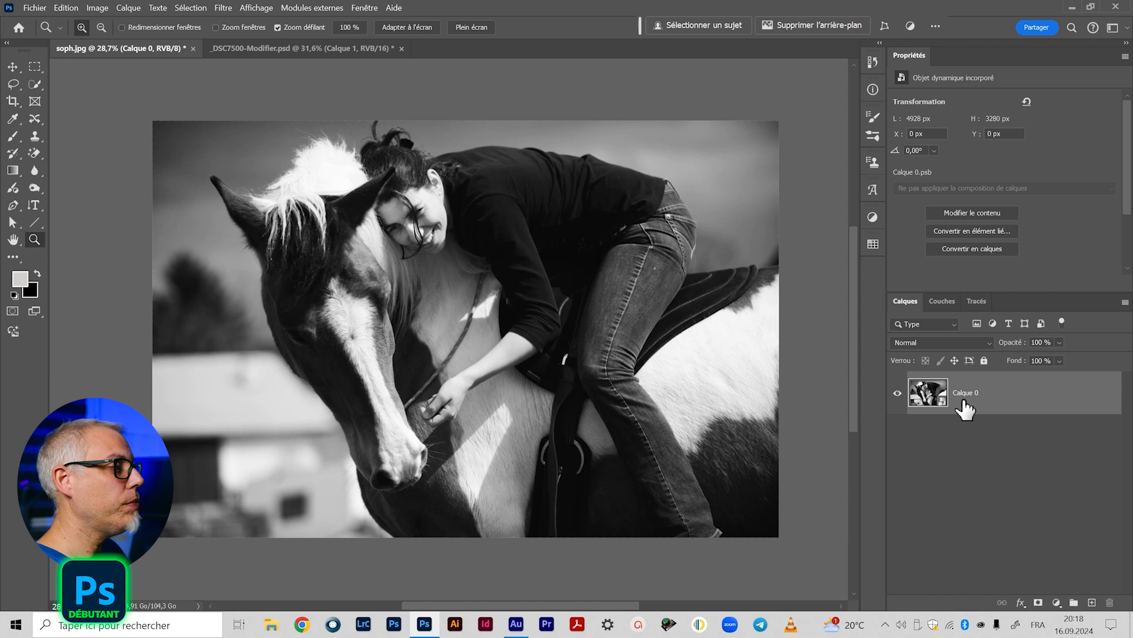
Activate the Move tool and switch to _DSC7500-Modifier.psd to compare its bit depth with soph.jpg.
left_click(11, 69)
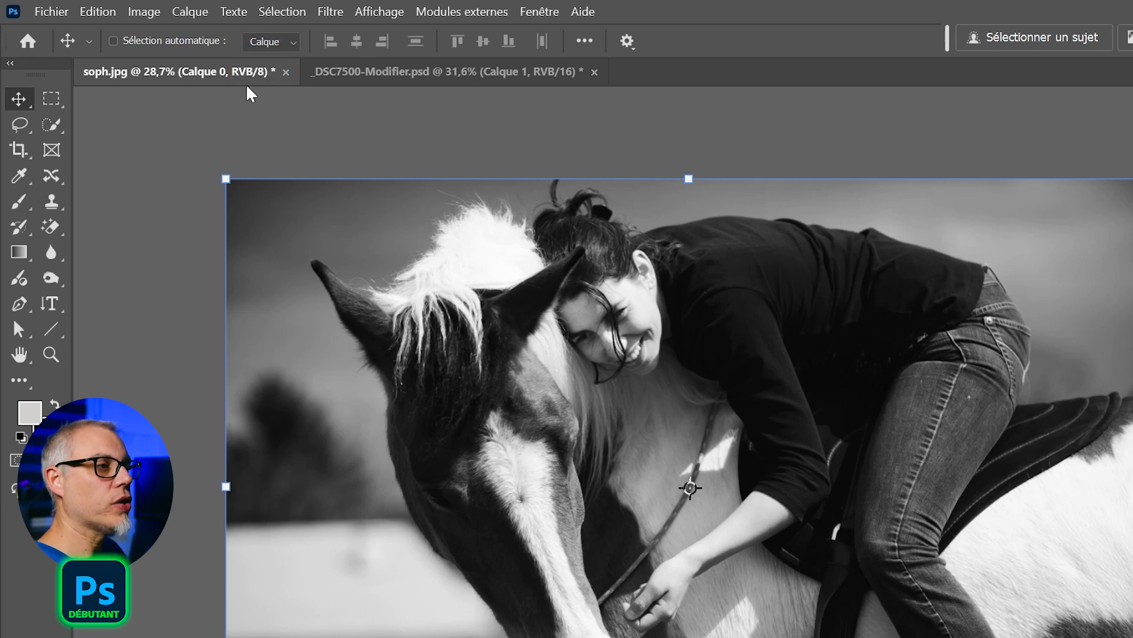
left_click(556, 62)
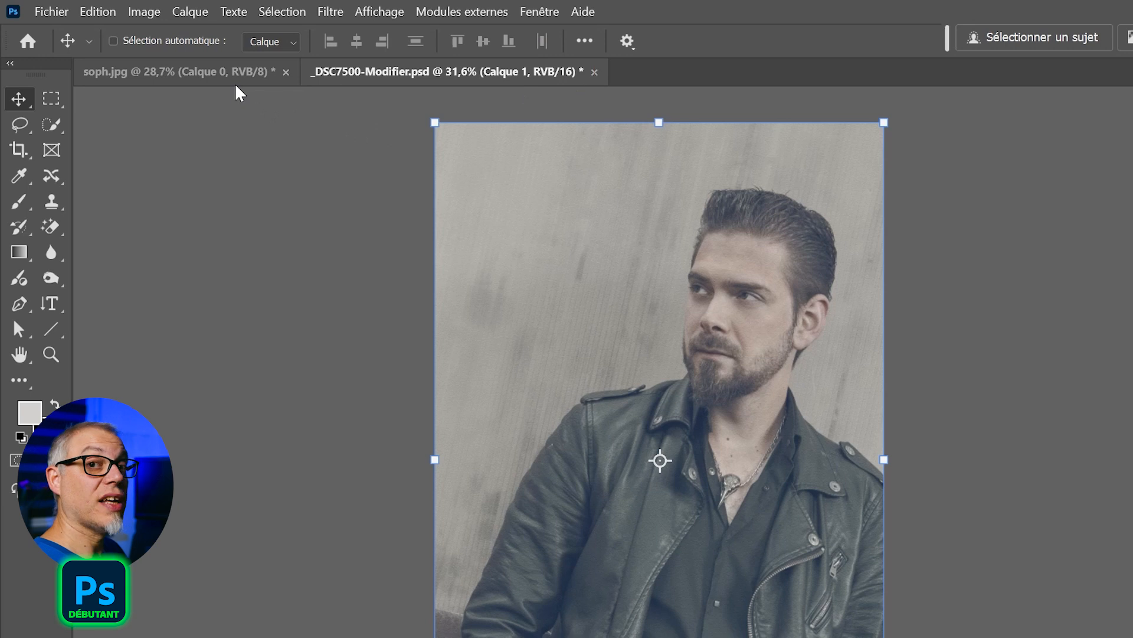
Switch back to soph.jpg, open the Filter Gallery on Calque 0 and bring the rider's face into the preview.
left_click(278, 81)
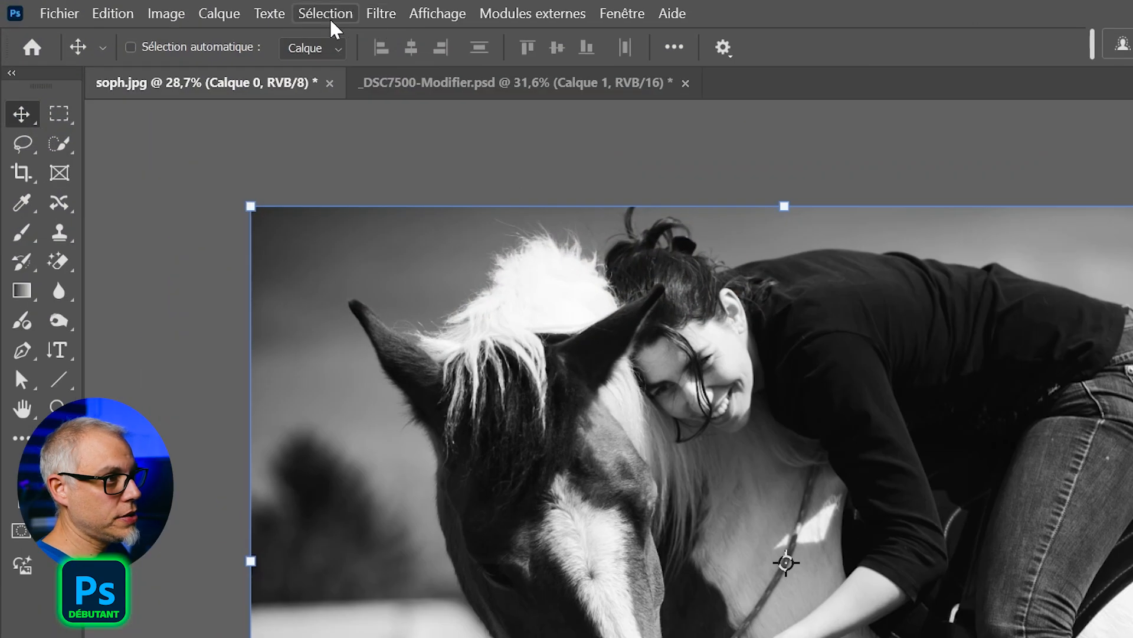
left_click(384, 15)
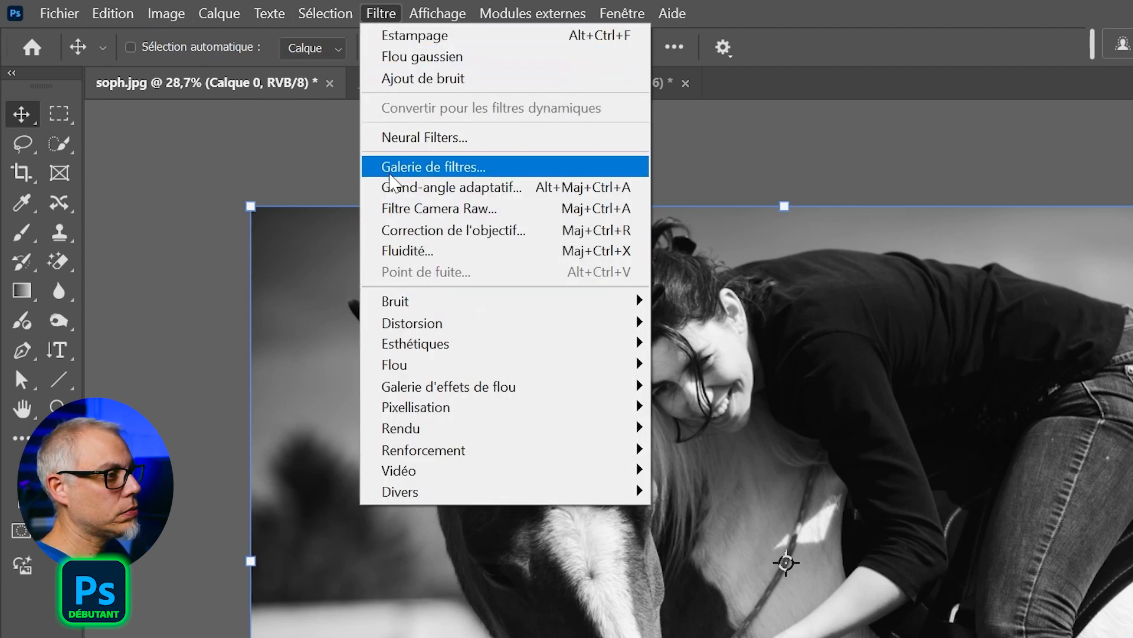
left_click(390, 171)
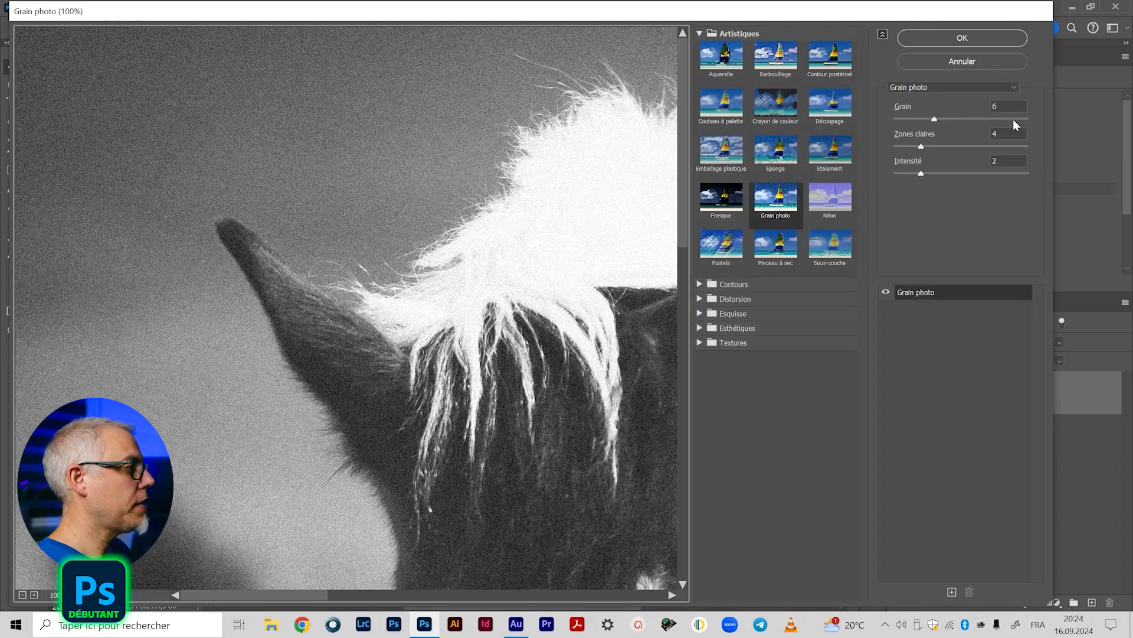
mouse_move(811, 20)
left_mouse_down()
mouse_move(891, 419)
mouse_move(807, 7)
left_mouse_up()
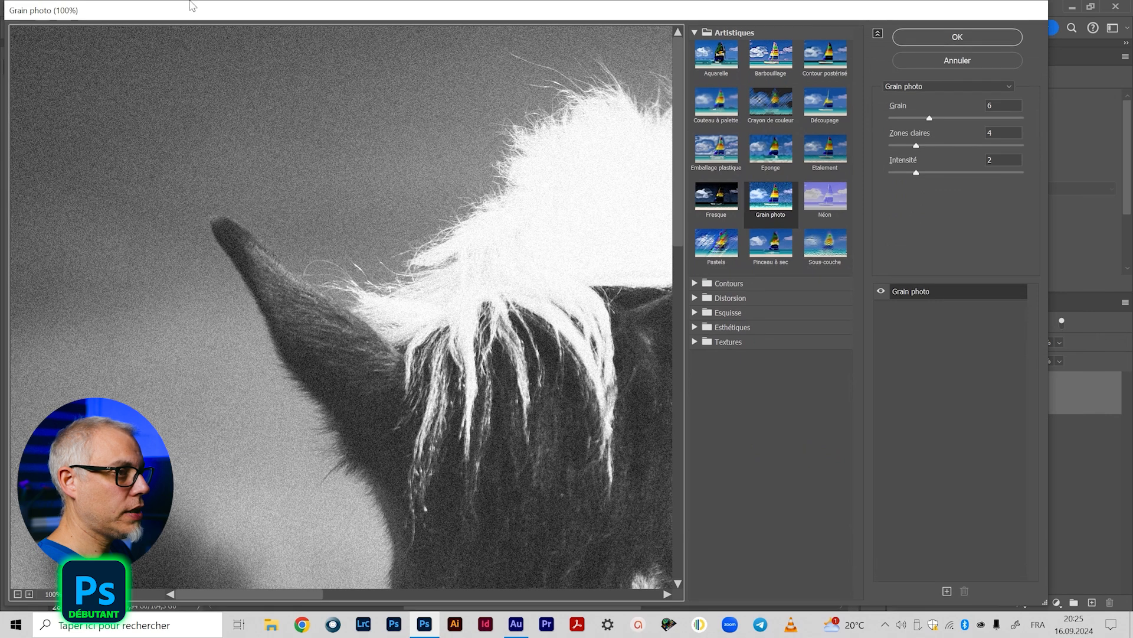
left_click_drag(512, 398, 350, 178)
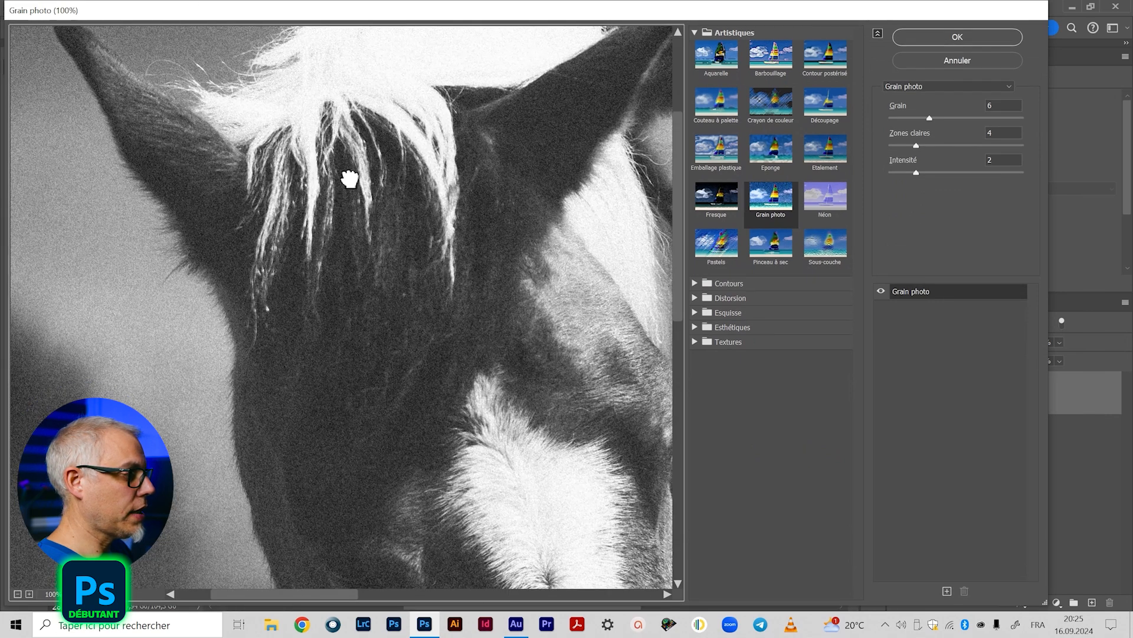
left_click_drag(503, 236, 314, 286)
left_click_drag(576, 246, 303, 324)
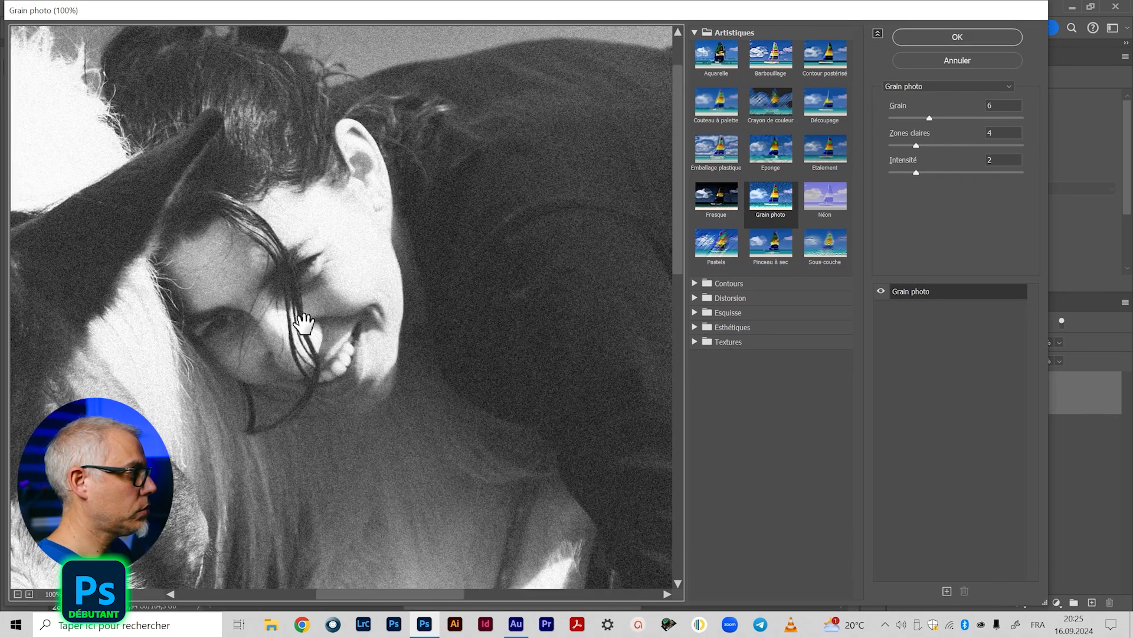
Look through the gallery's filter categories, including Textures, Esthétiques, Esquisse and Distorsion.
left_click(695, 34)
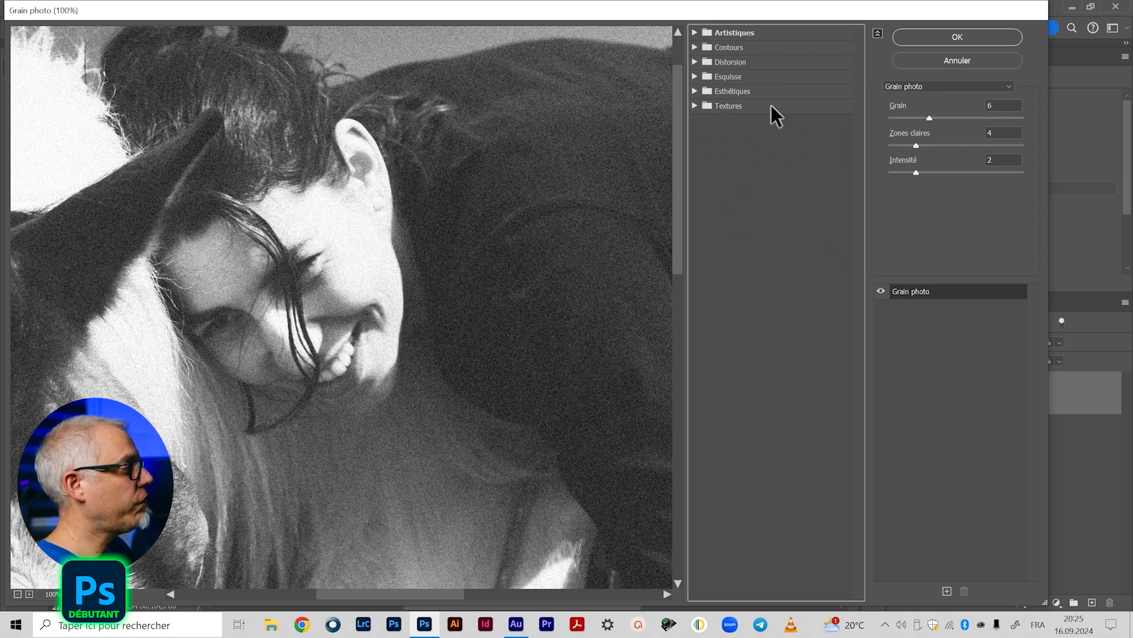
left_click(695, 105)
left_click(695, 105)
left_click(695, 91)
left_click(695, 91)
left_click(696, 76)
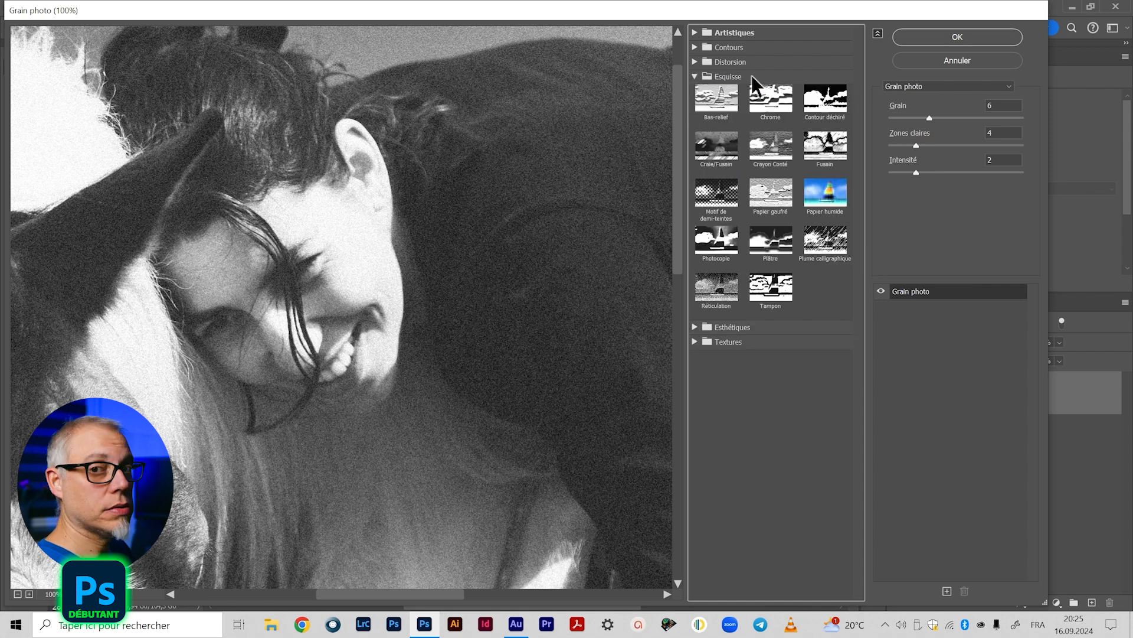
left_click(695, 76)
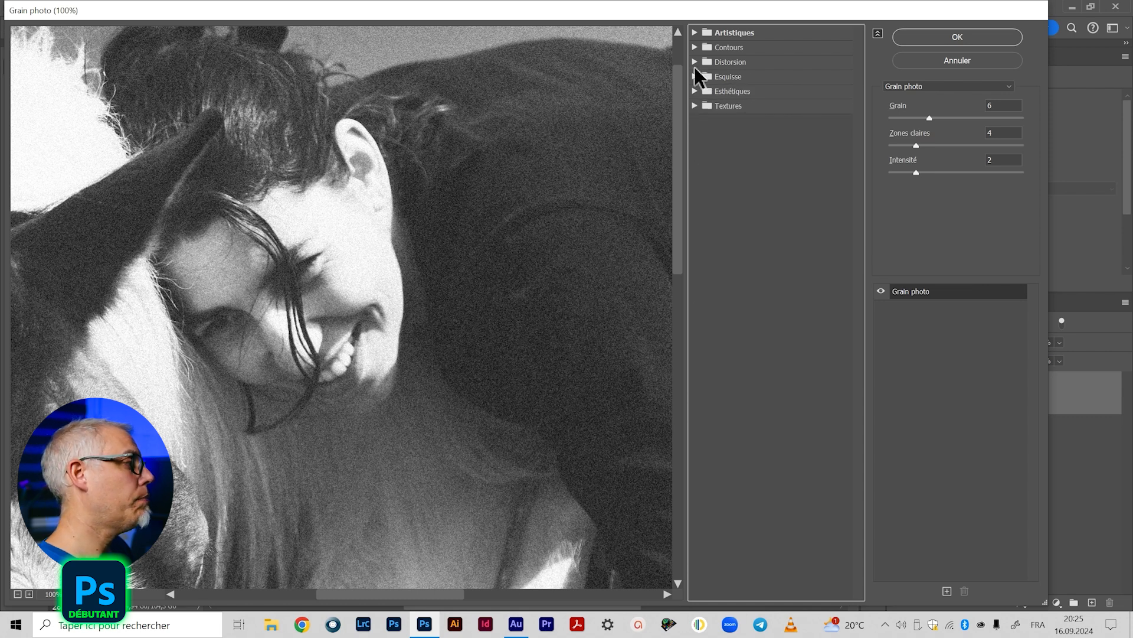
left_click(696, 59)
left_click(695, 58)
Choose the Grain photo filter from the Artistiques category and examine its effect on the rider's face.
left_click_drag(672, 15, 691, 223)
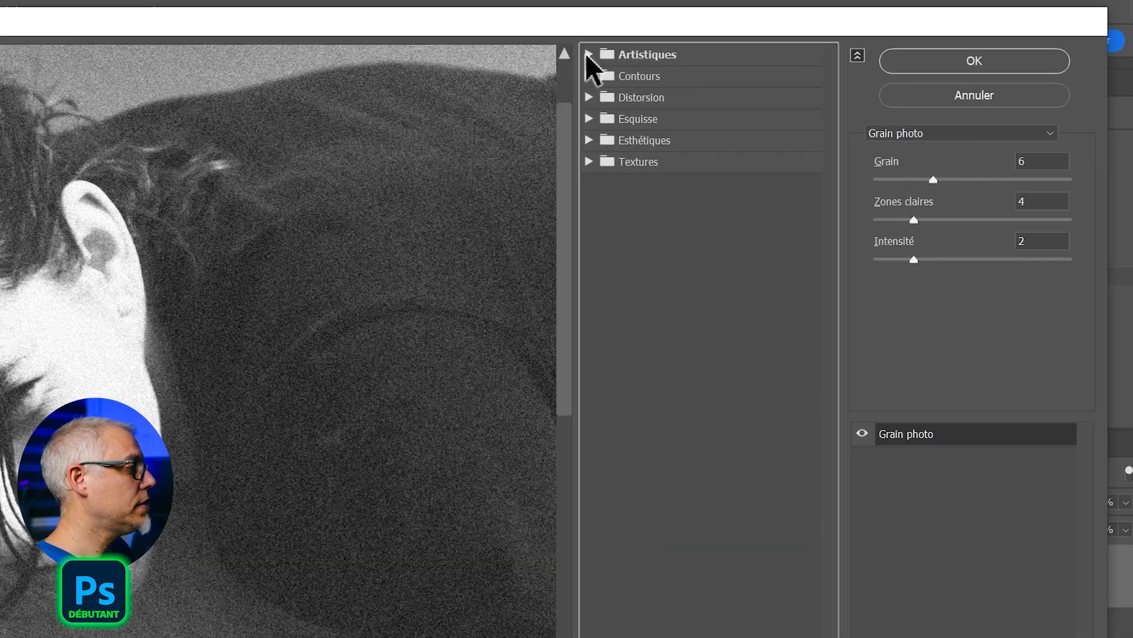
left_click(713, 240)
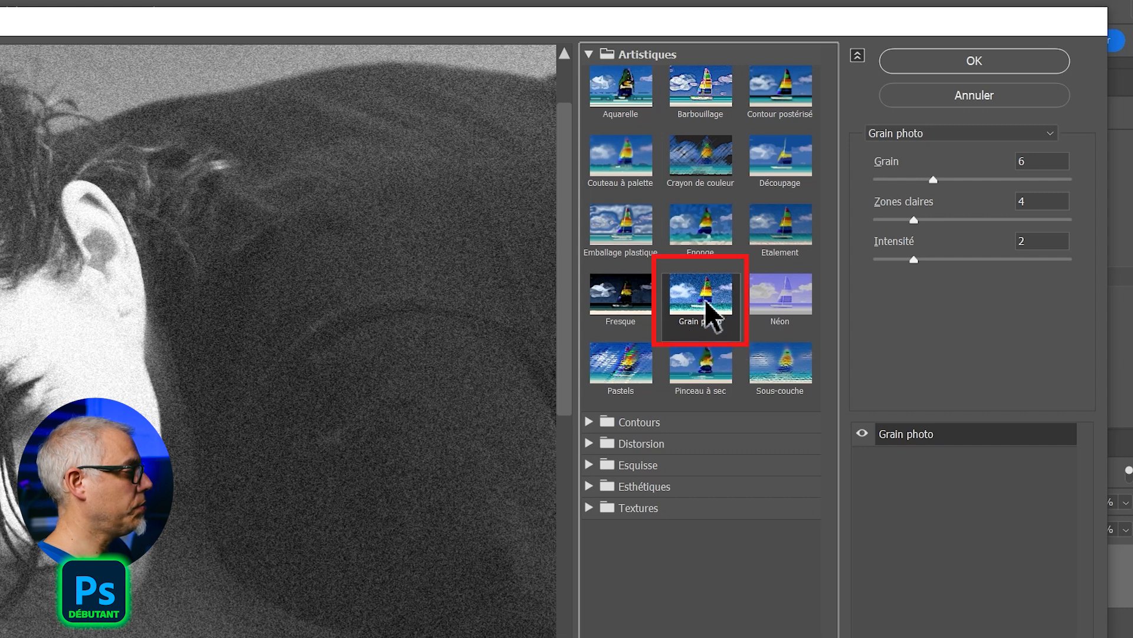
left_click_drag(91, 273, 153, 498)
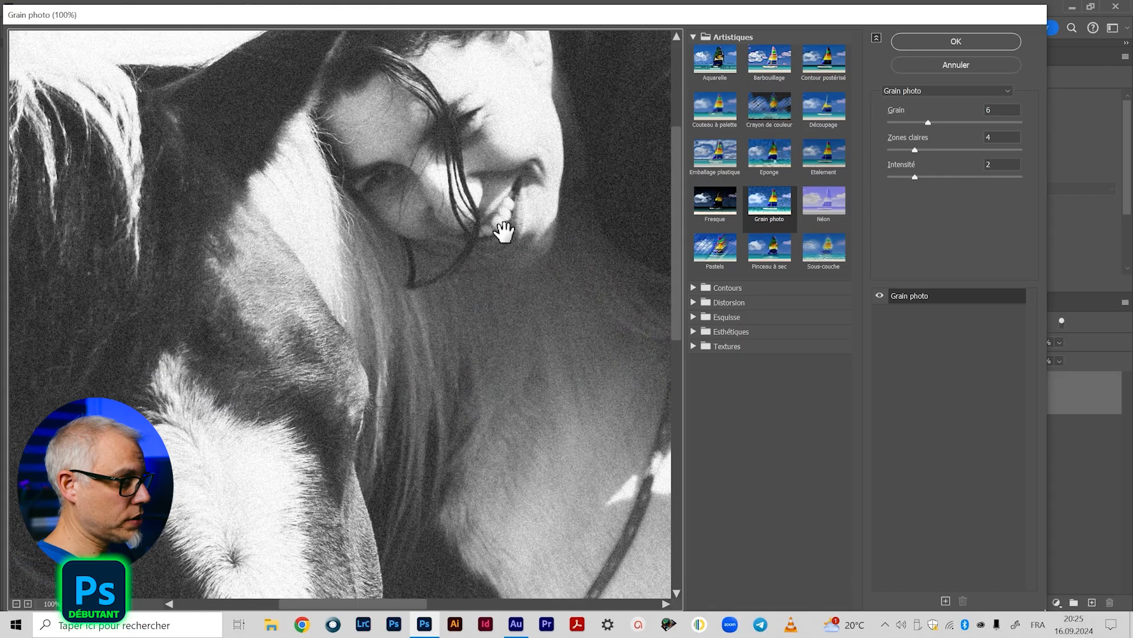
left_click_drag(395, 339, 389, 345)
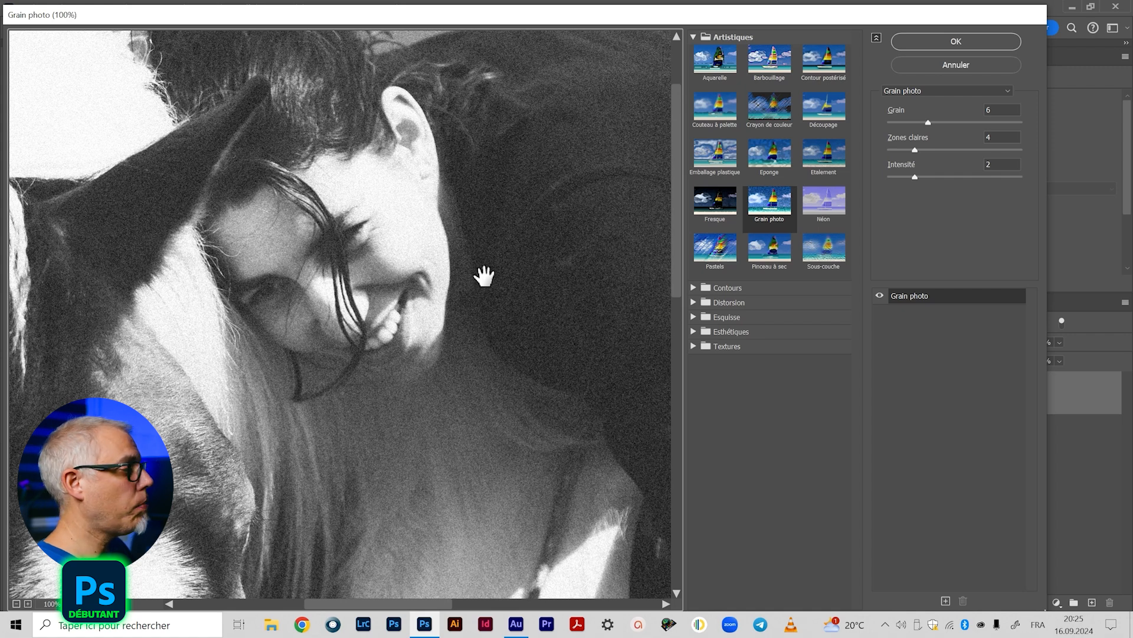
Try a Grain value of 12 and examine its effect on the dark clothing and the rider's face.
left_click_drag(928, 121, 951, 122)
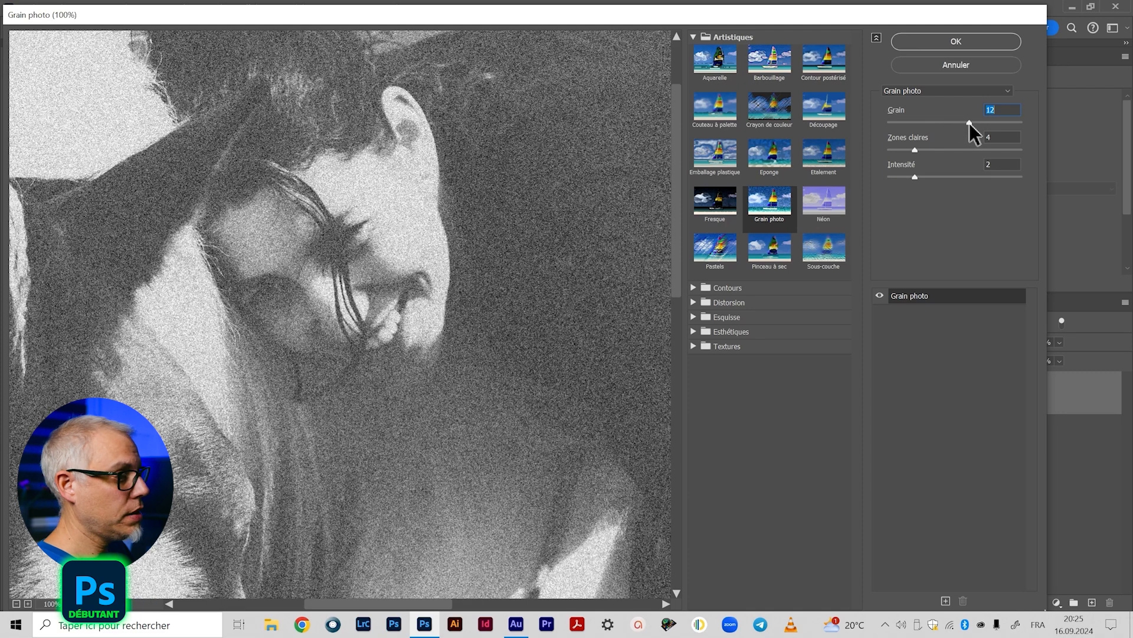
mouse_move(4, 237)
left_mouse_down()
mouse_move(188, 238)
mouse_move(16, 238)
left_mouse_up()
left_click_drag(585, 227, 443, 405)
left_click_drag(459, 267, 454, 406)
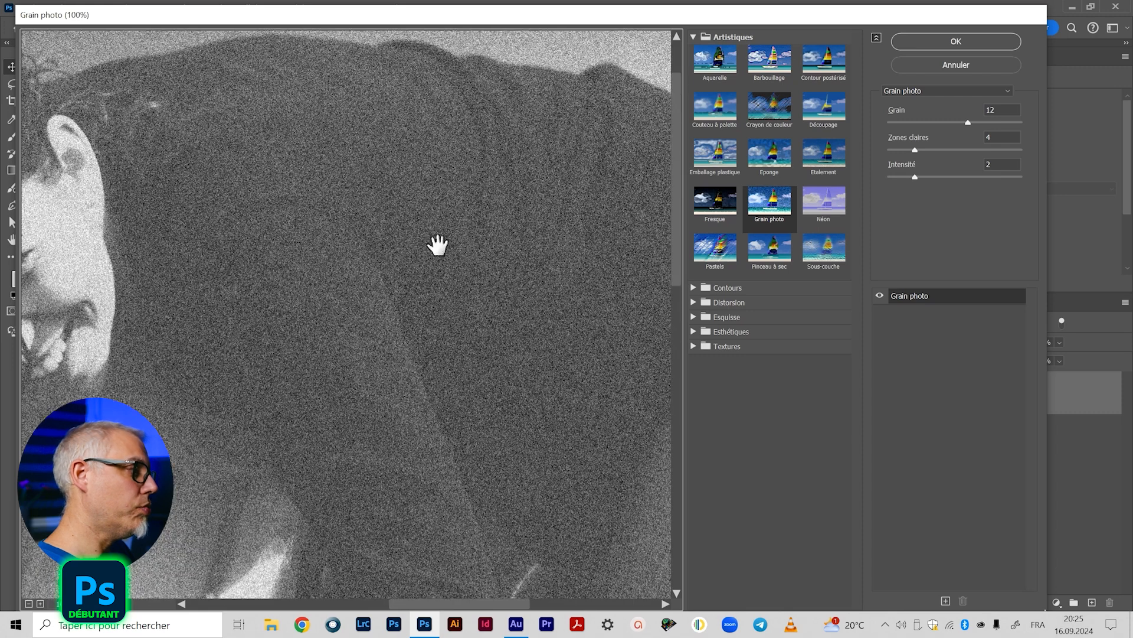
left_click_drag(437, 245, 470, 331)
left_click_drag(292, 308, 488, 244)
Compare a Grain value of 4, then set Grain to 6 and check the rider's face.
left_click_drag(968, 122, 915, 122)
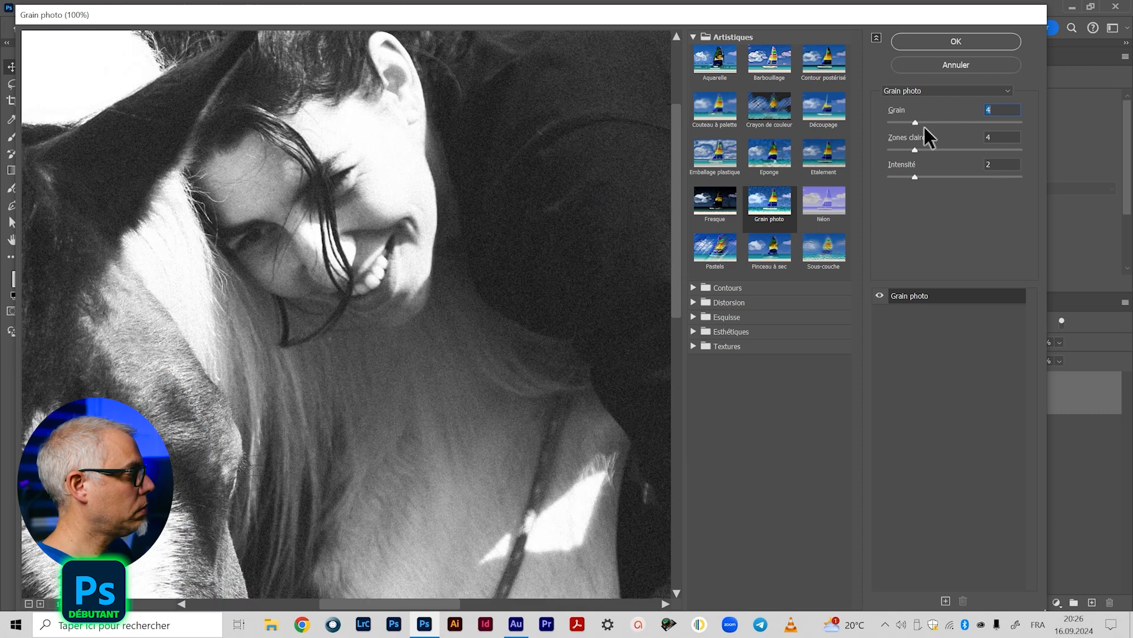
left_click(928, 123)
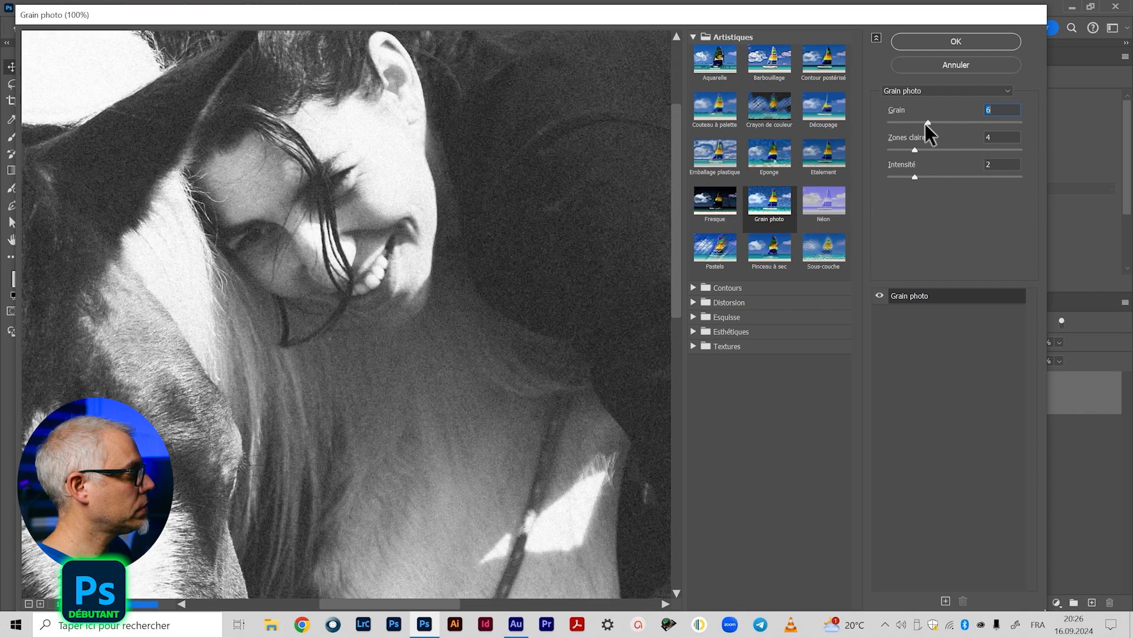
left_click_drag(187, 202, 353, 315)
left_click_drag(408, 358, 354, 333)
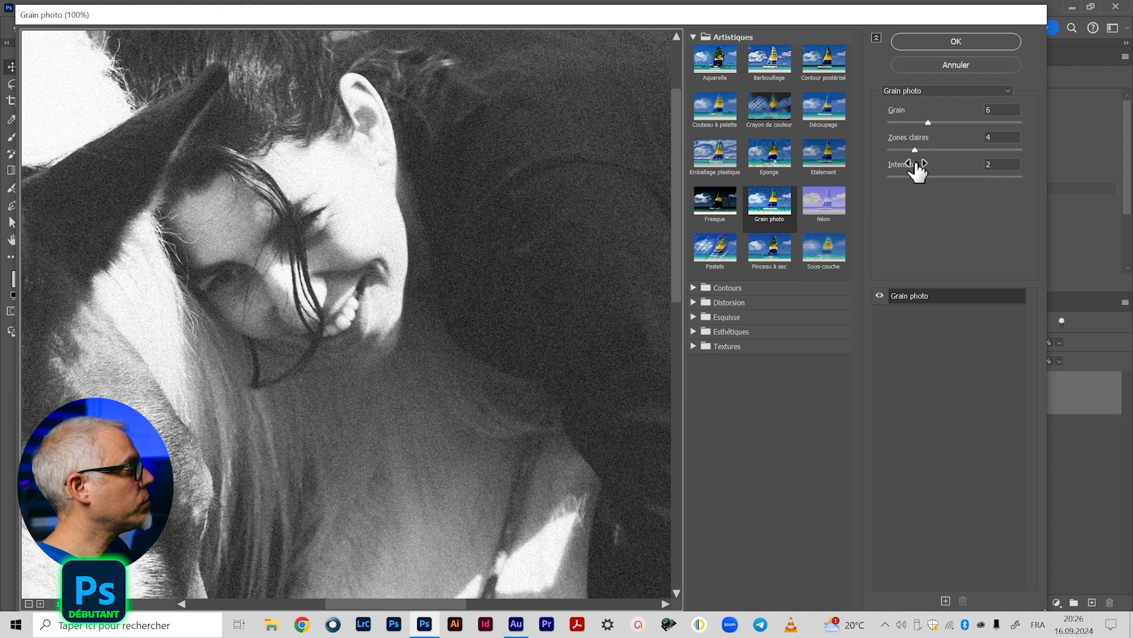
Try Zones claires at 1 and 11, compare the horse and rider at 66.7%, and return it to 4.
left_click_drag(900, 151, 893, 150)
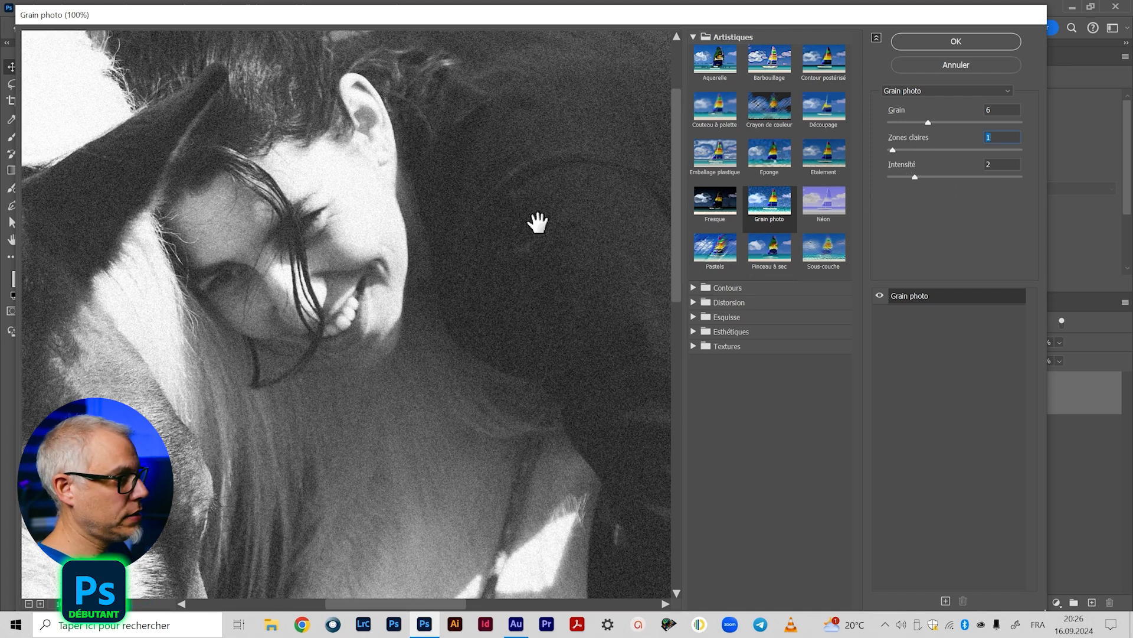
left_click_drag(928, 122, 941, 123)
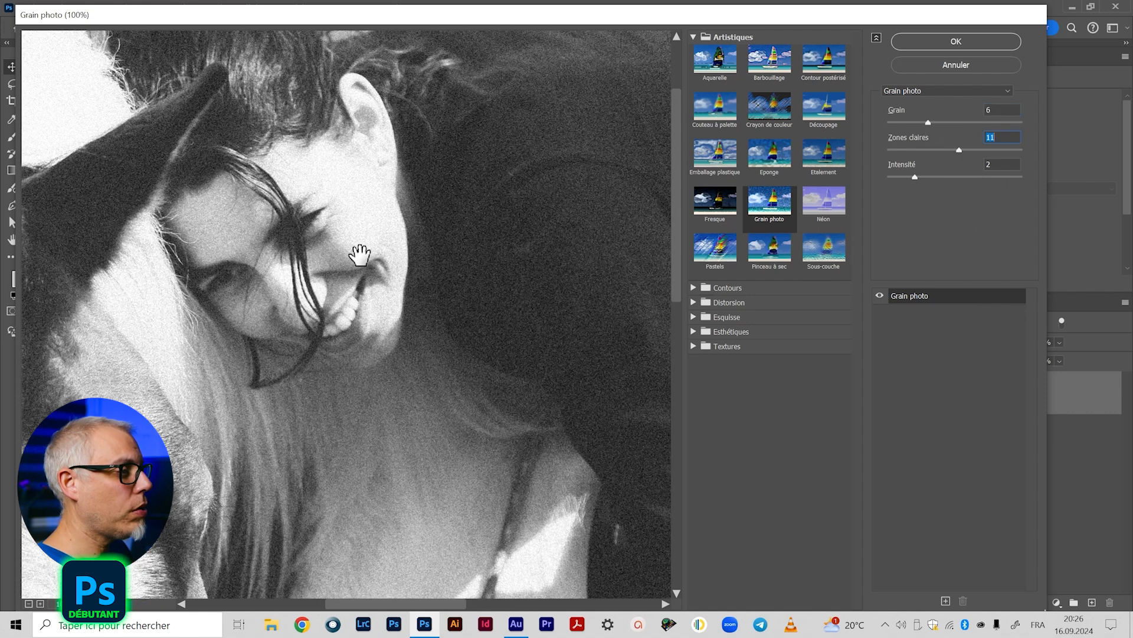
left_click_drag(360, 255, 390, 201)
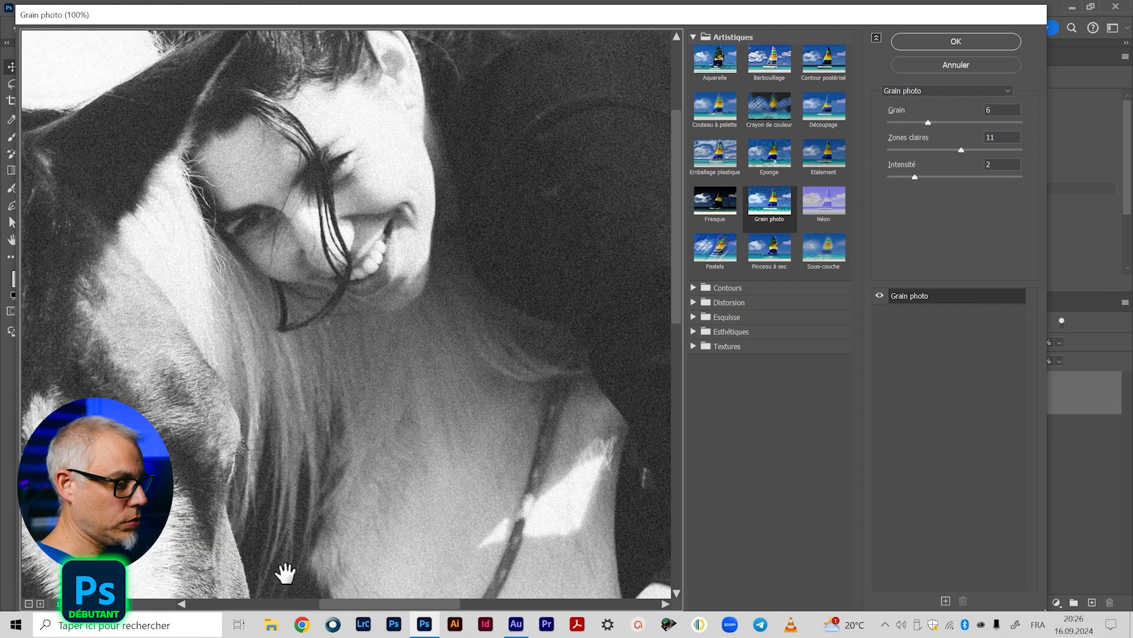
left_click(29, 604)
left_click_drag(451, 375, 416, 327)
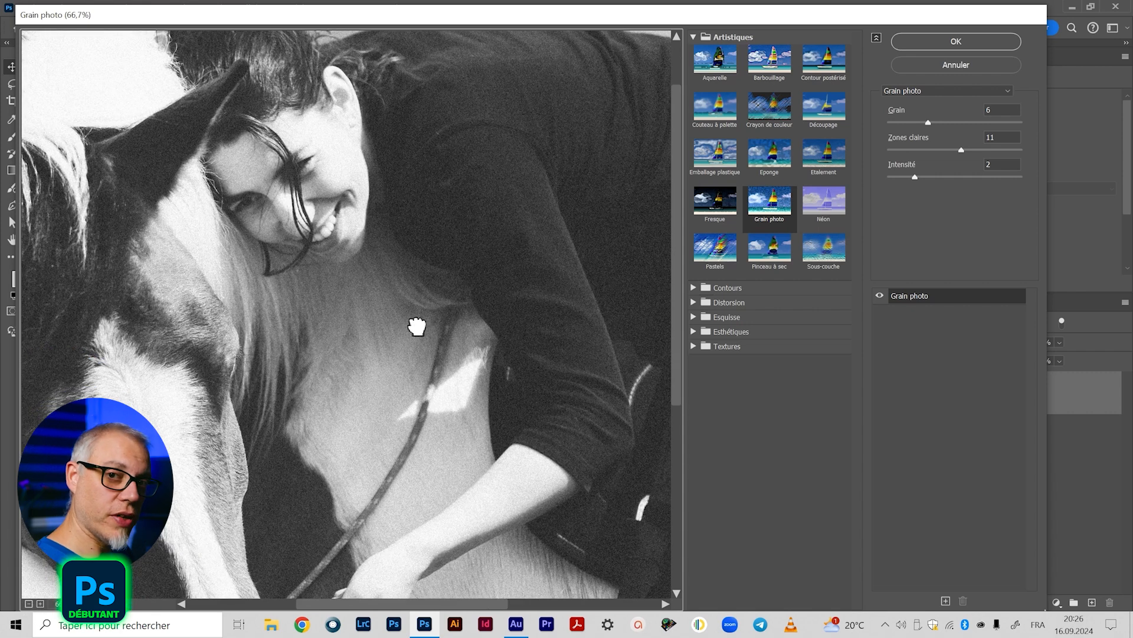
left_click_drag(406, 243, 447, 289)
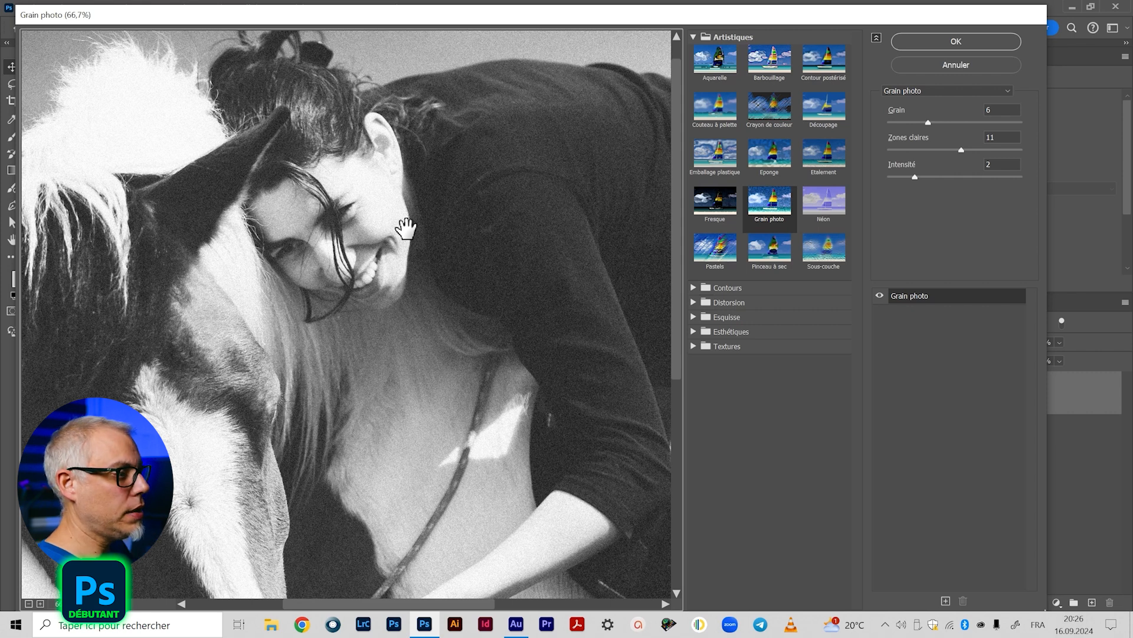
left_click_drag(380, 278, 344, 254)
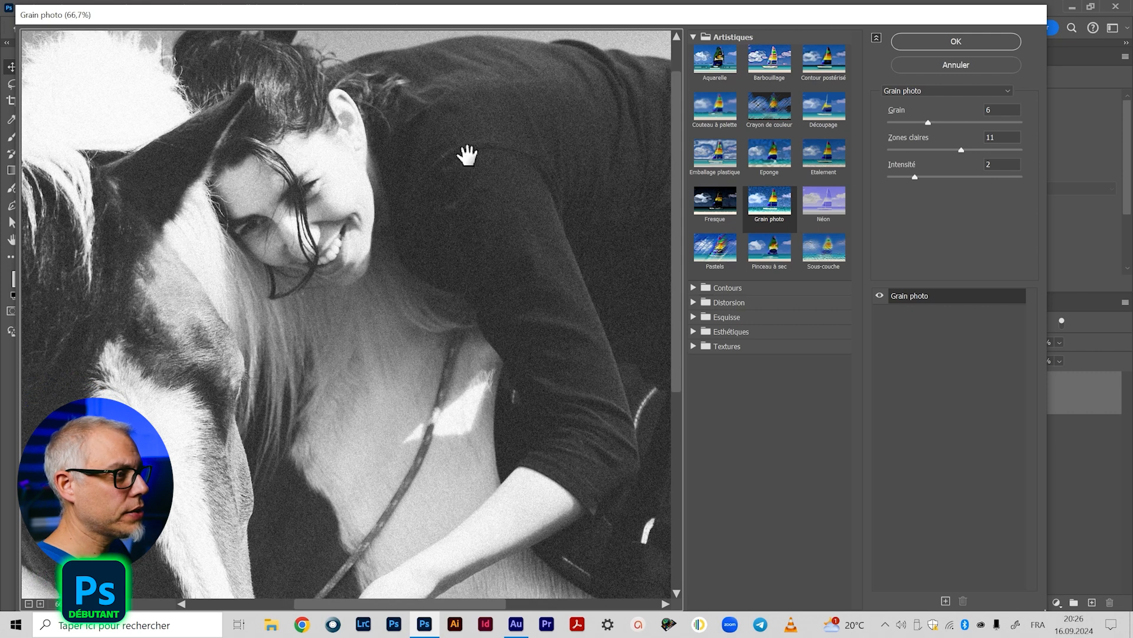
left_click_drag(282, 201, 390, 228)
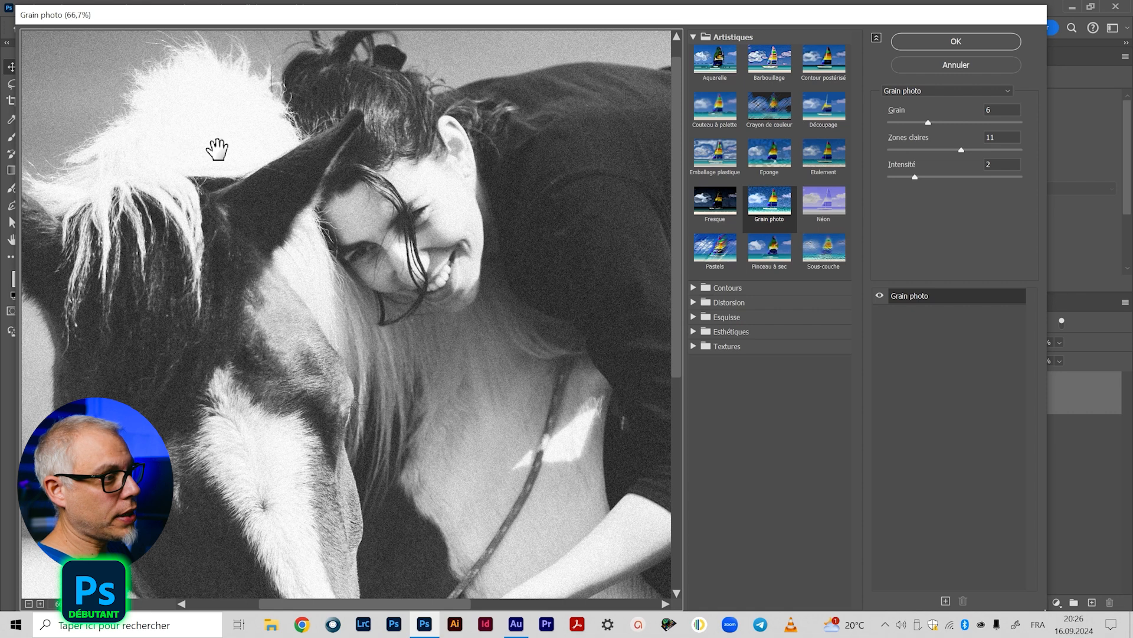
left_click_drag(930, 151, 910, 155)
left_click(914, 151)
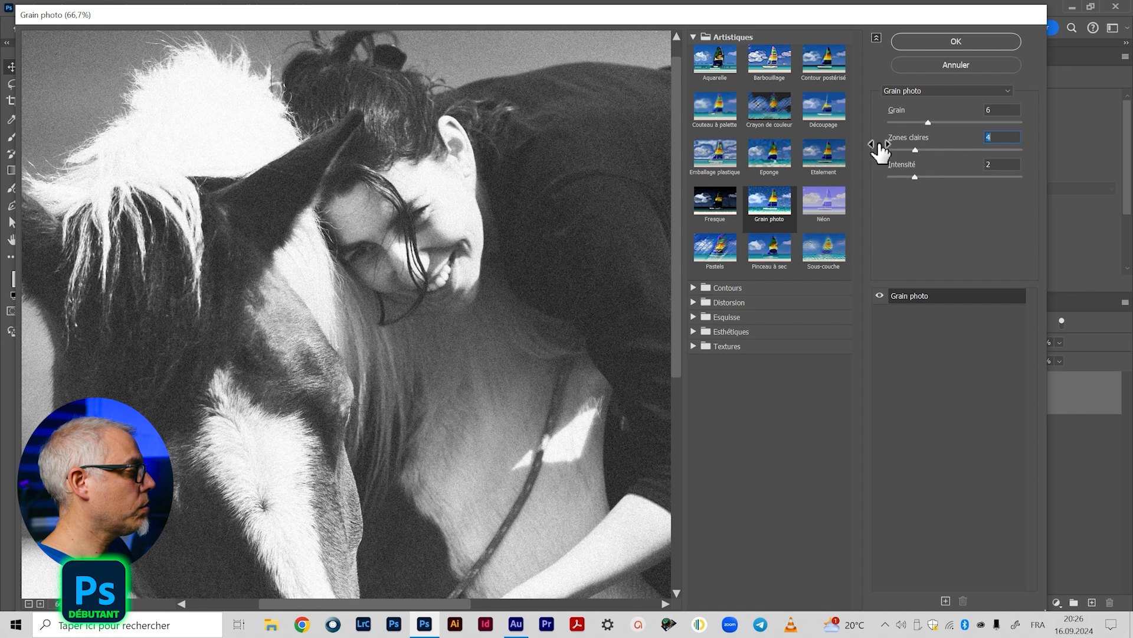
Try an Intensité value of 7 and examine the highlights on the horse, the rider's arm and her face.
left_click(984, 176)
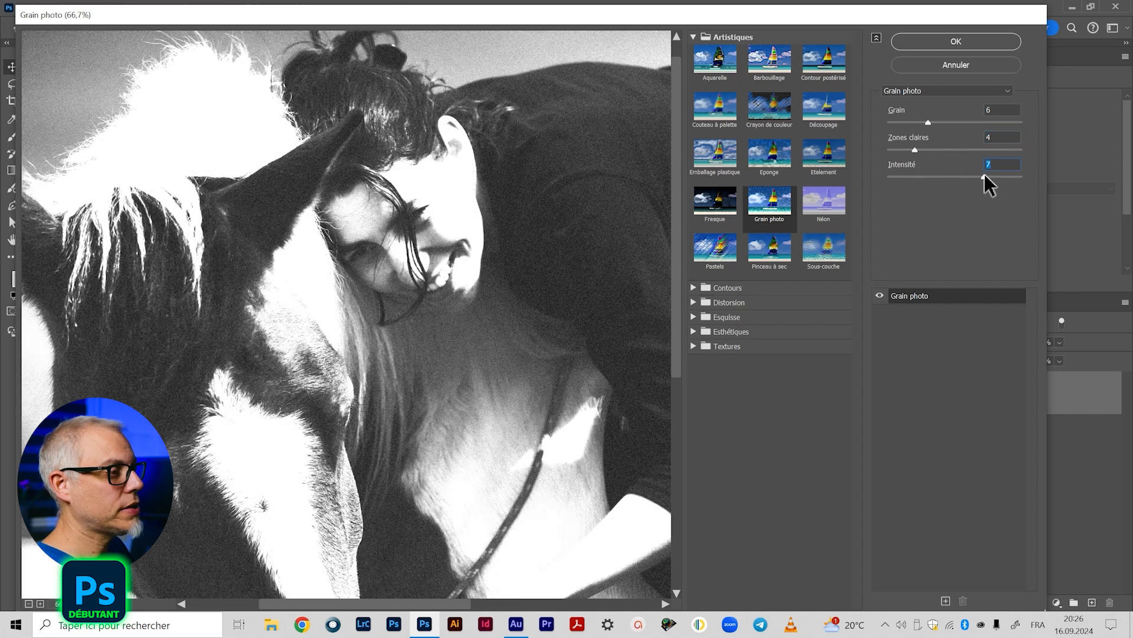
left_click_drag(339, 345, 236, 179)
left_click_drag(381, 350, 319, 192)
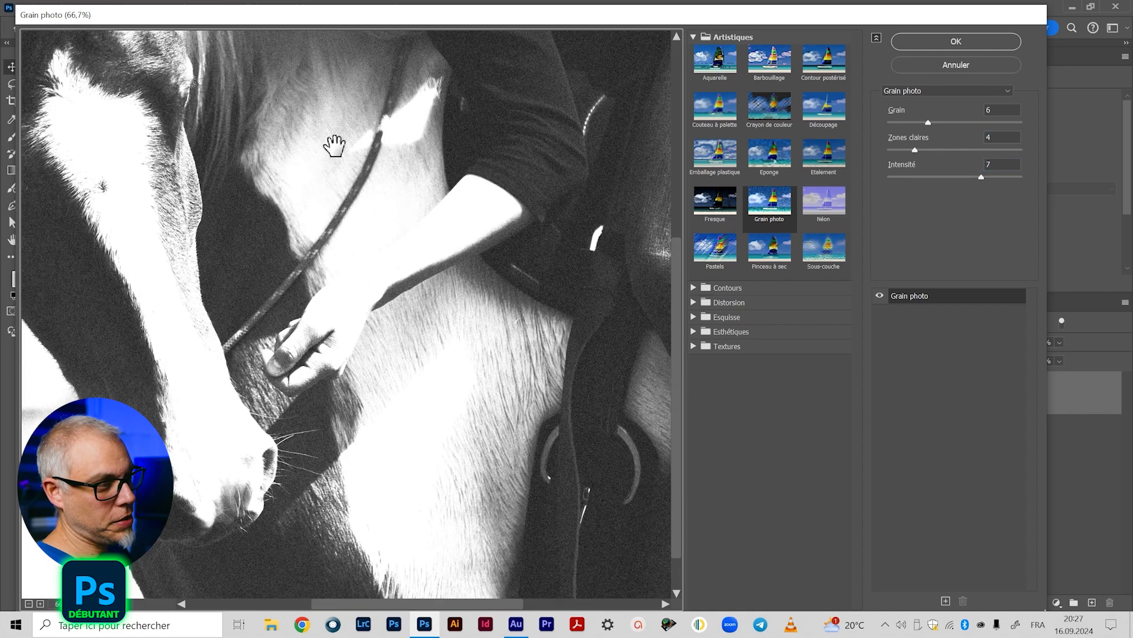
left_click_drag(335, 146, 365, 389)
left_click_drag(368, 155, 490, 249)
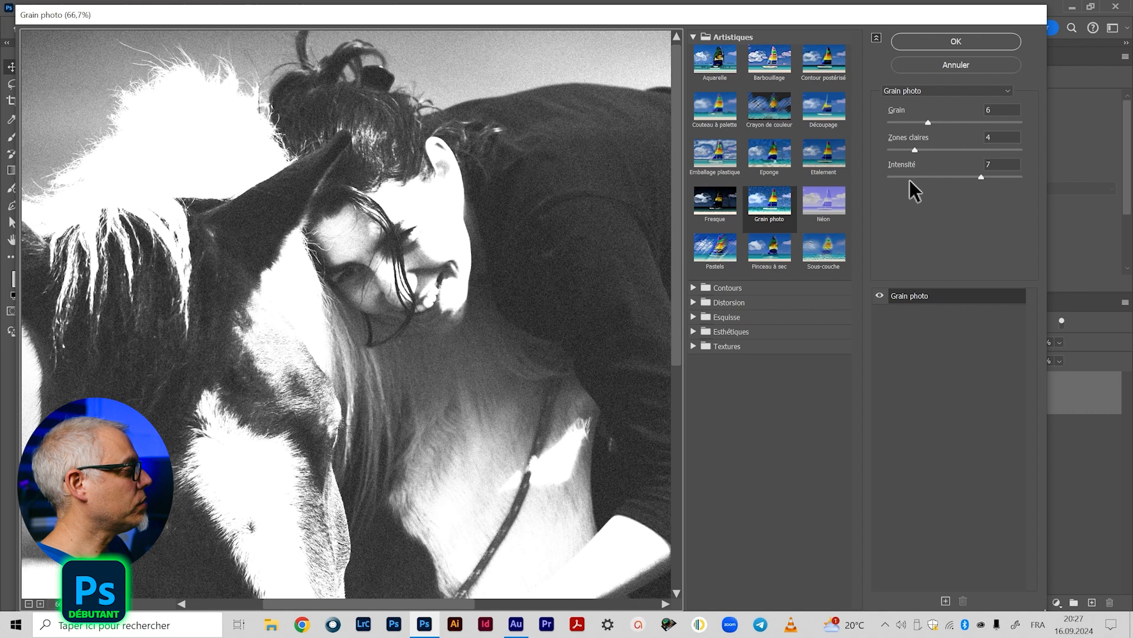
Set Intensité to 2 and Zones claires to 3, check the preview at 50%, and apply the Grain photo filter.
left_click(913, 178)
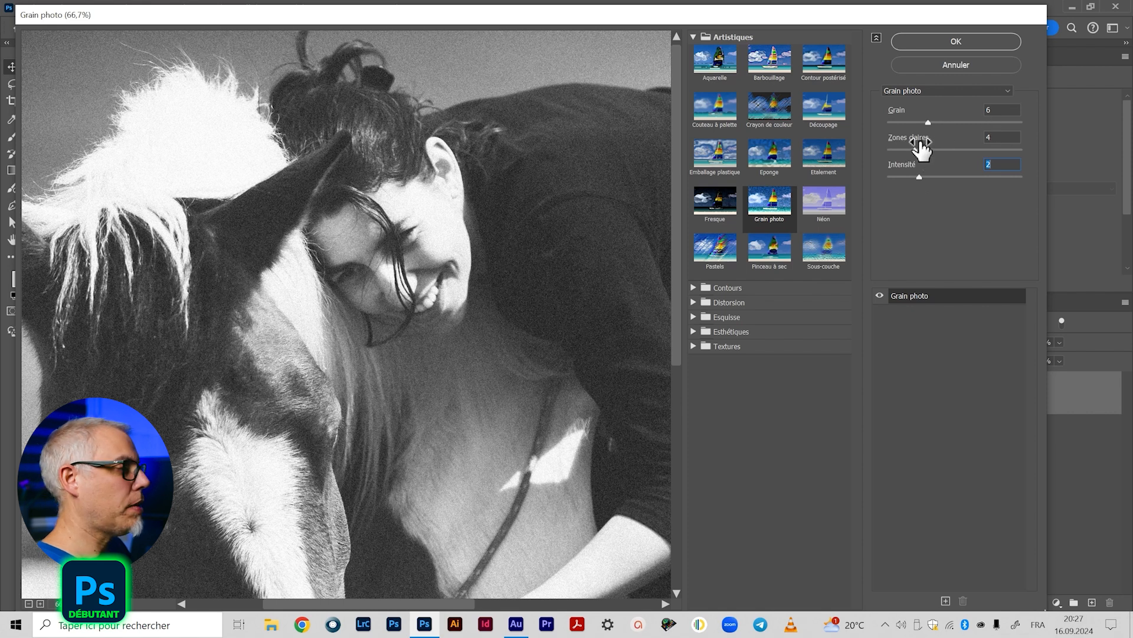
left_click_drag(497, 305, 422, 248)
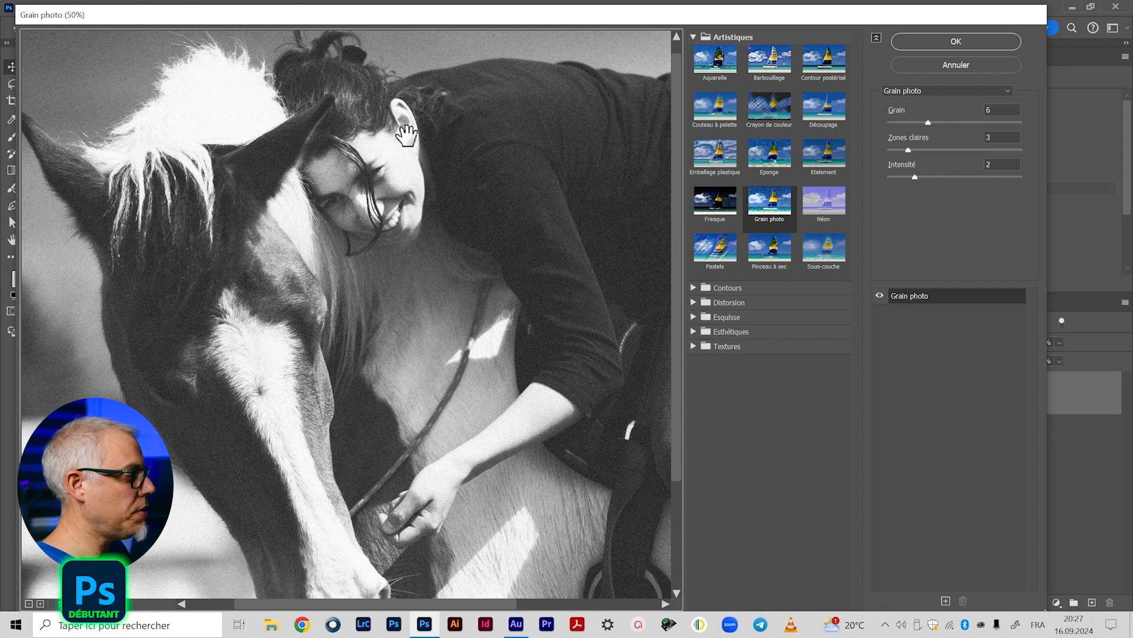
left_click(968, 41)
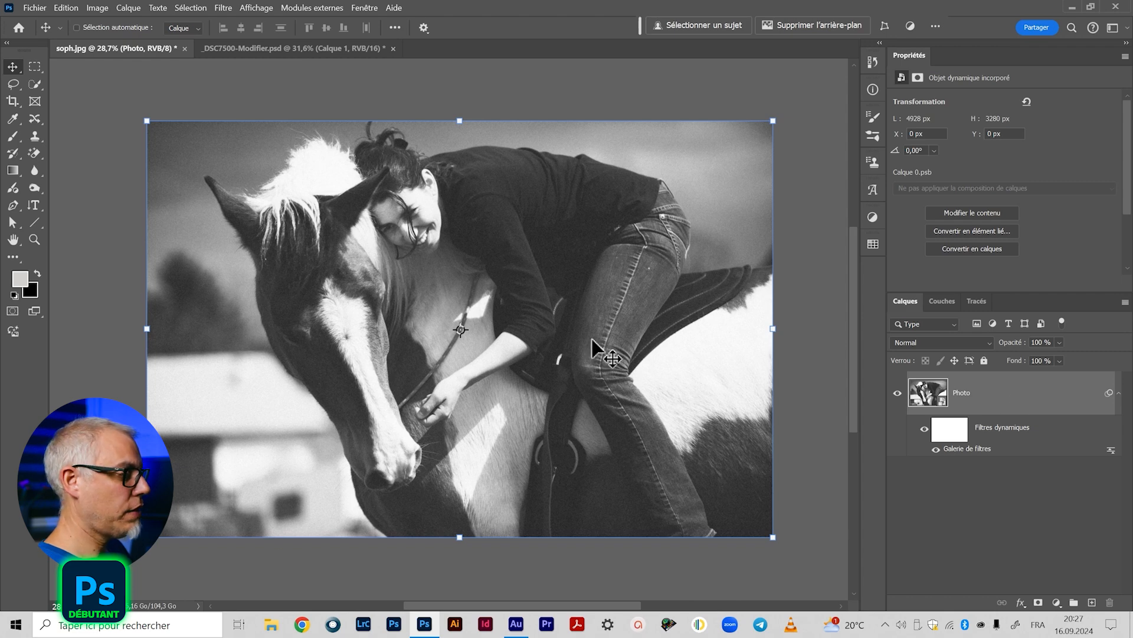
Hide the Galerie de filtres smart filter on the Photo layer to compare the rider without grain, close up and at 40.1%.
key("z")
left_click_drag(427, 260, 577, 358)
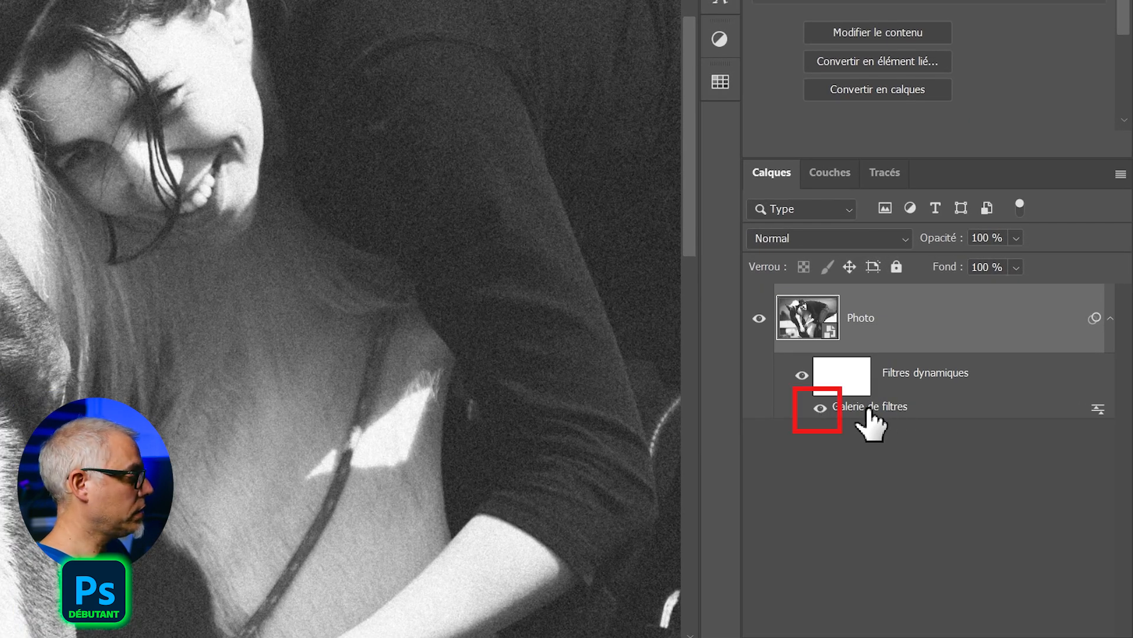
left_click(820, 408)
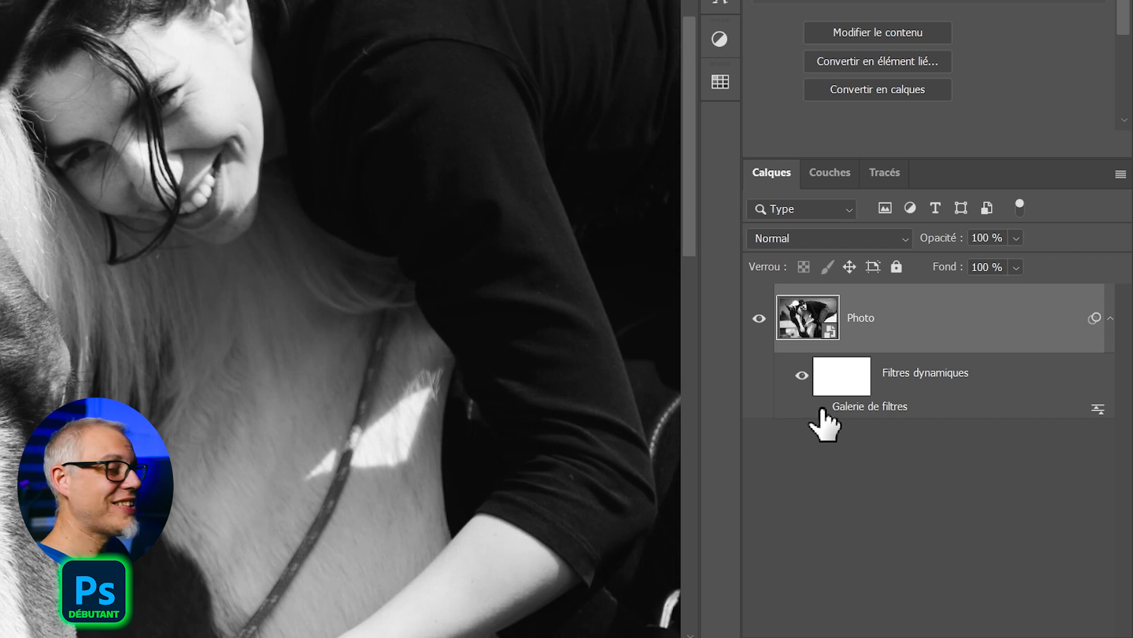
left_click_drag(570, 408, 494, 324)
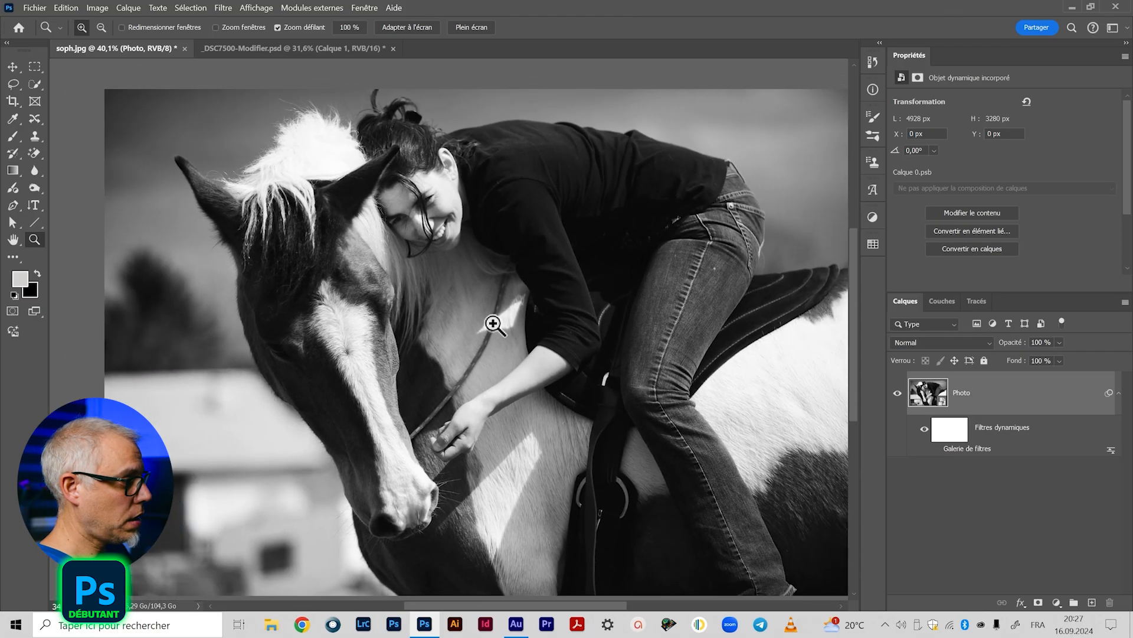
Show the Galerie de filtres smart filter again and add a Courbes adjustment layer above the Photo layer.
left_click_drag(641, 434, 607, 416)
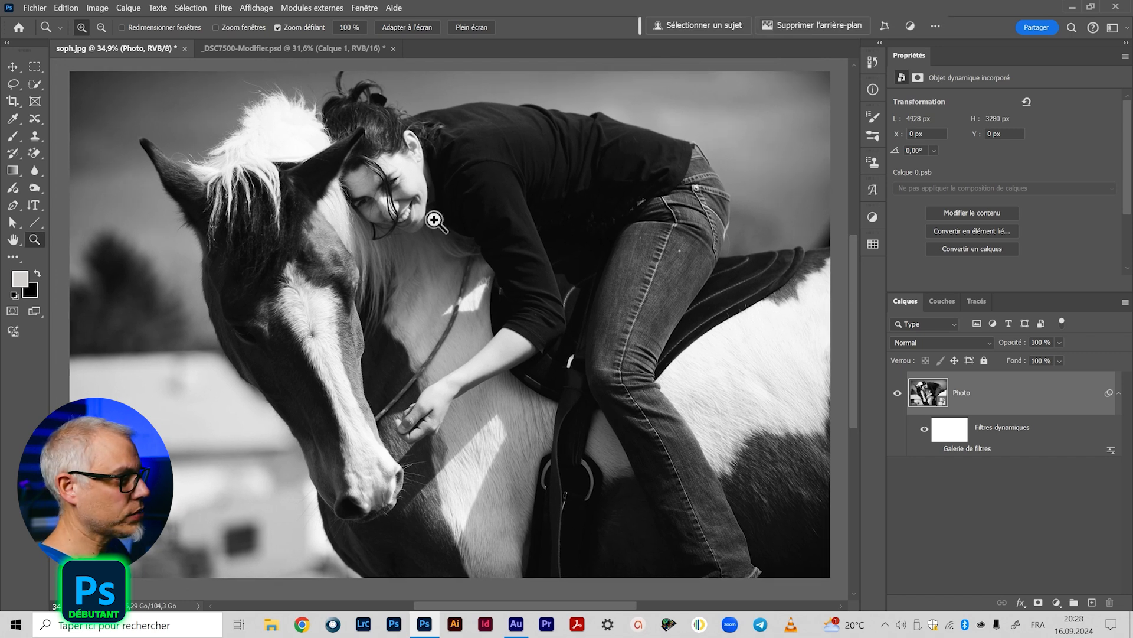
left_click(936, 449)
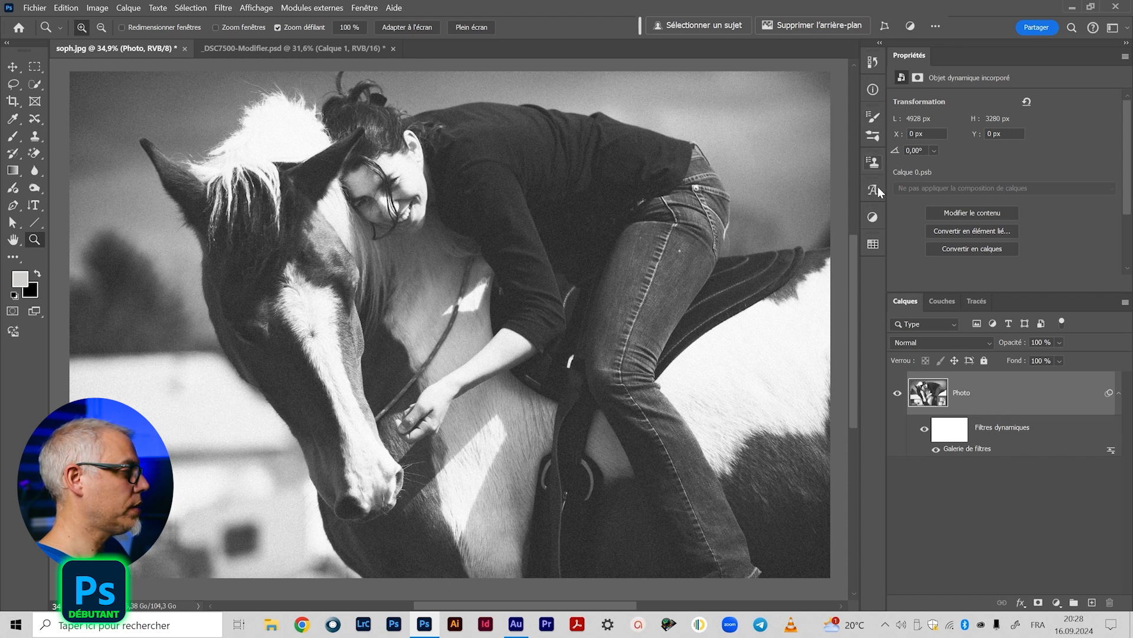
left_click(873, 216)
left_click(767, 244)
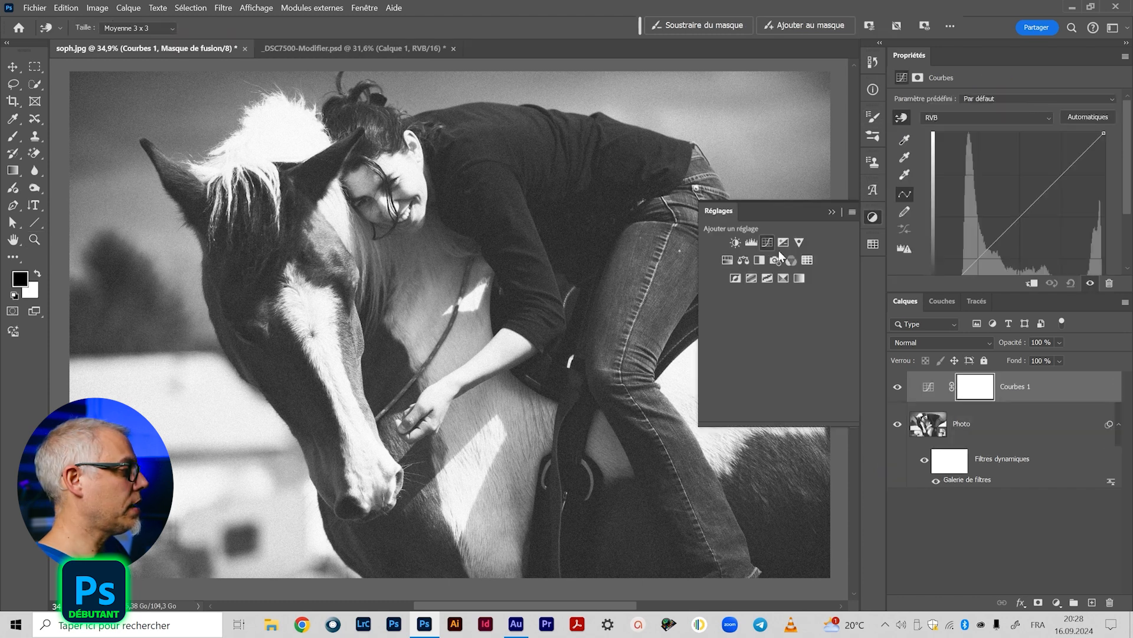
left_click(832, 211)
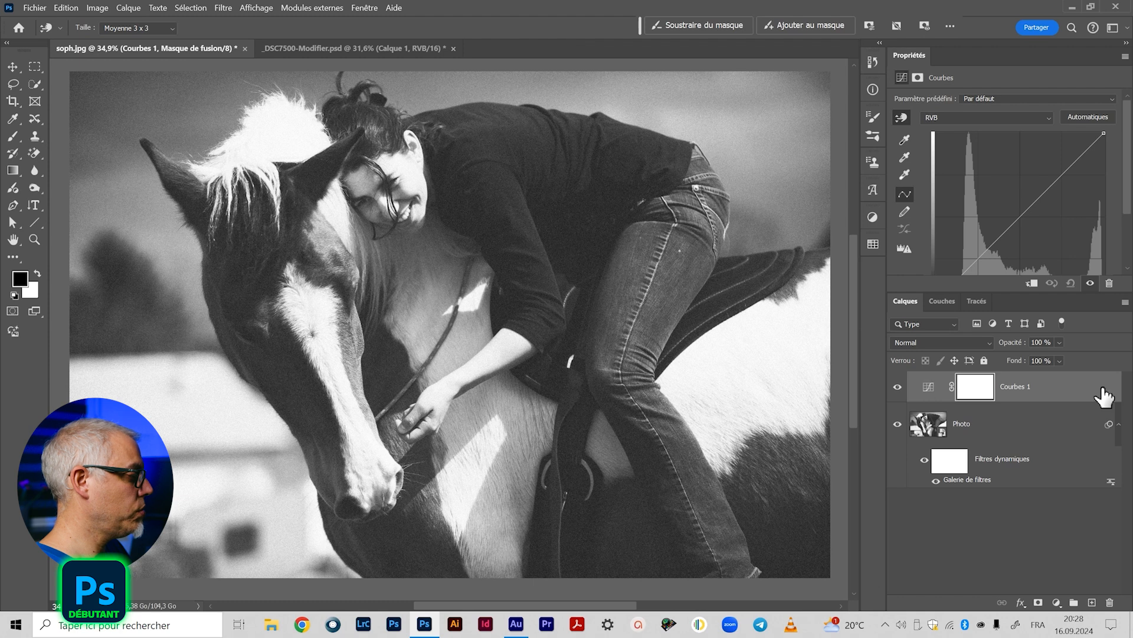
left_click(935, 391)
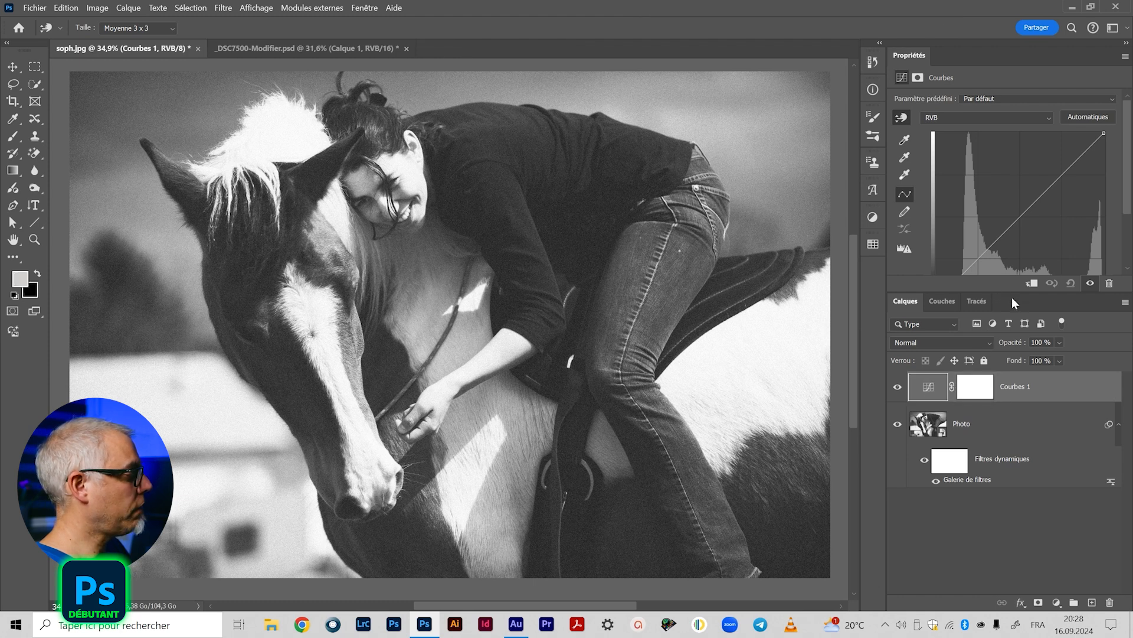
Set the curve's black point to Entrée 9, pull its white point slightly inward, and compare the photo with and without Courbes 1.
left_click_drag(1012, 296, 1011, 354)
left_click_drag(937, 306, 941, 304)
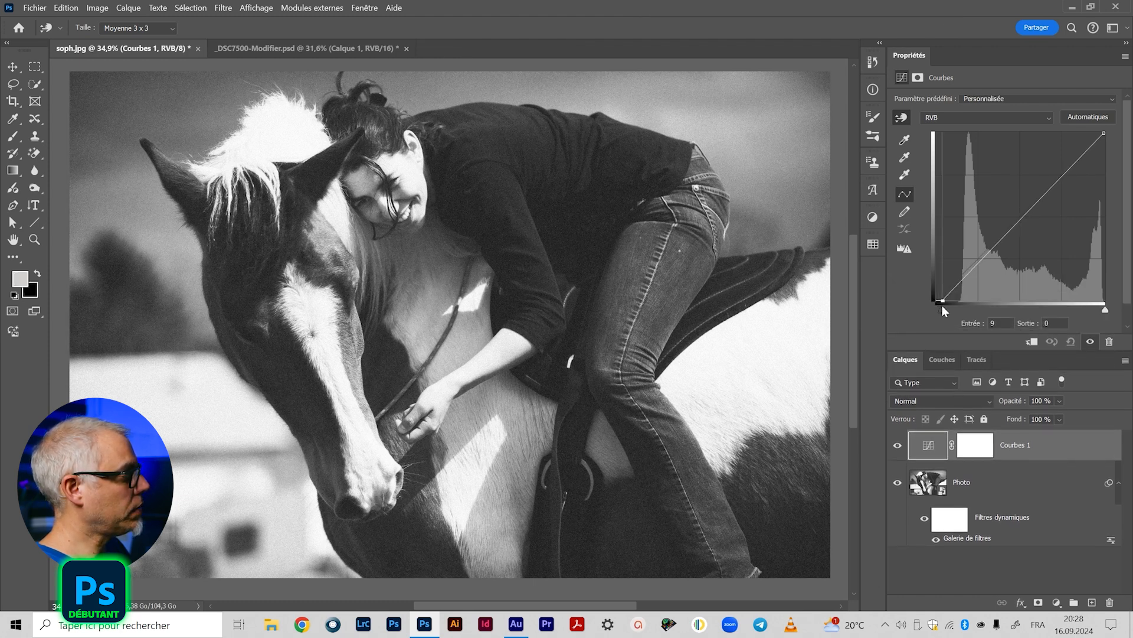
left_click_drag(1105, 309, 1102, 311)
left_click(898, 446)
left_click(897, 446)
left_click(900, 446)
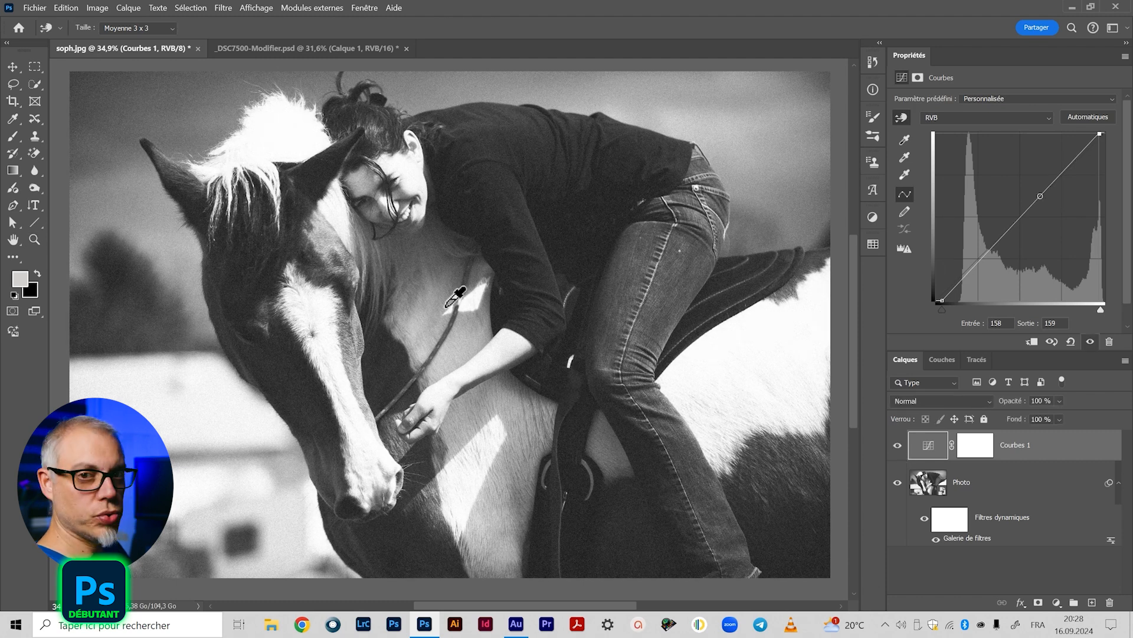
Move the curve's black point to Entrée 21 and check the whole photo at 27.9%.
key("z")
left_click_drag(461, 281, 448, 281)
left_click_drag(456, 337, 456, 344)
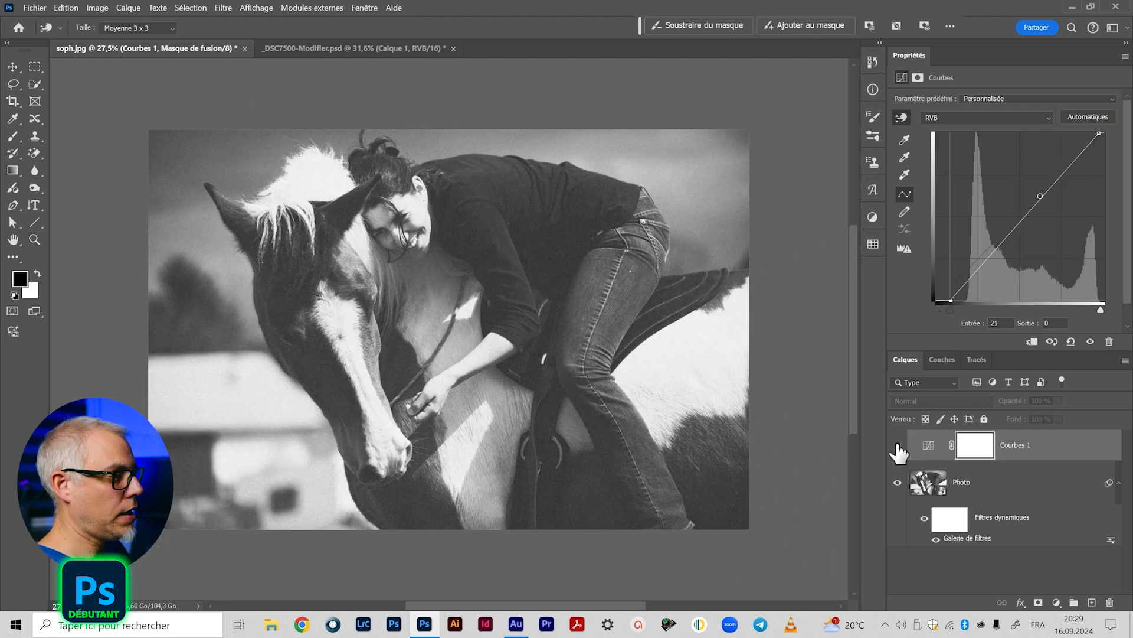
key("z")
left_click_drag(449, 329, 451, 328)
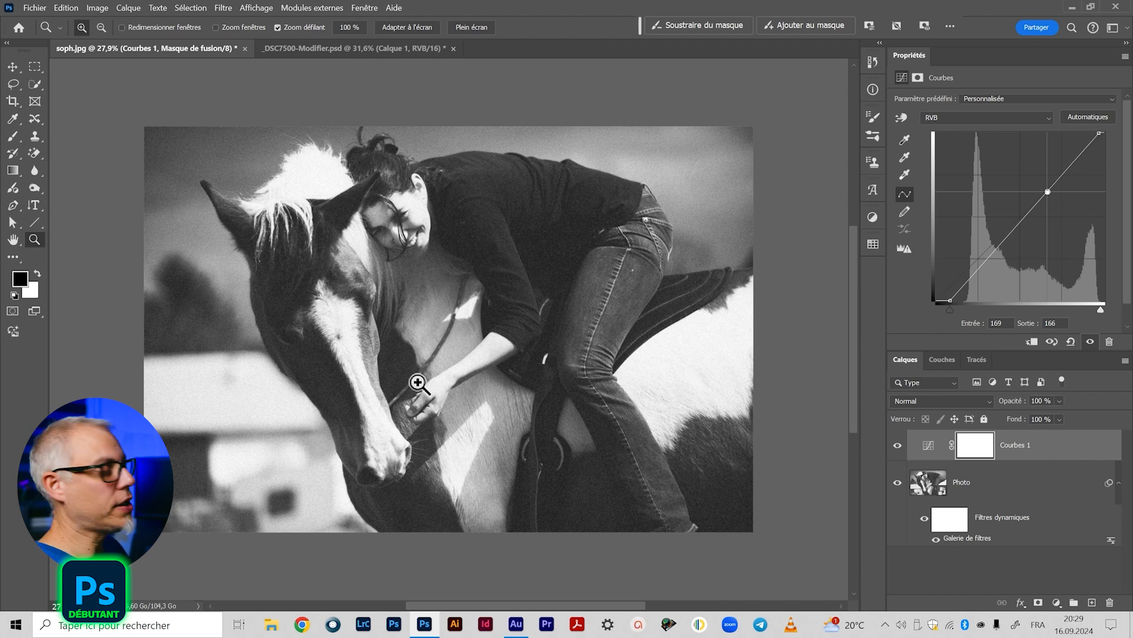
Compare the photo with Galerie de filtres and Courbes 1 hidden and shown, and view the grained result full screen.
left_click(937, 538)
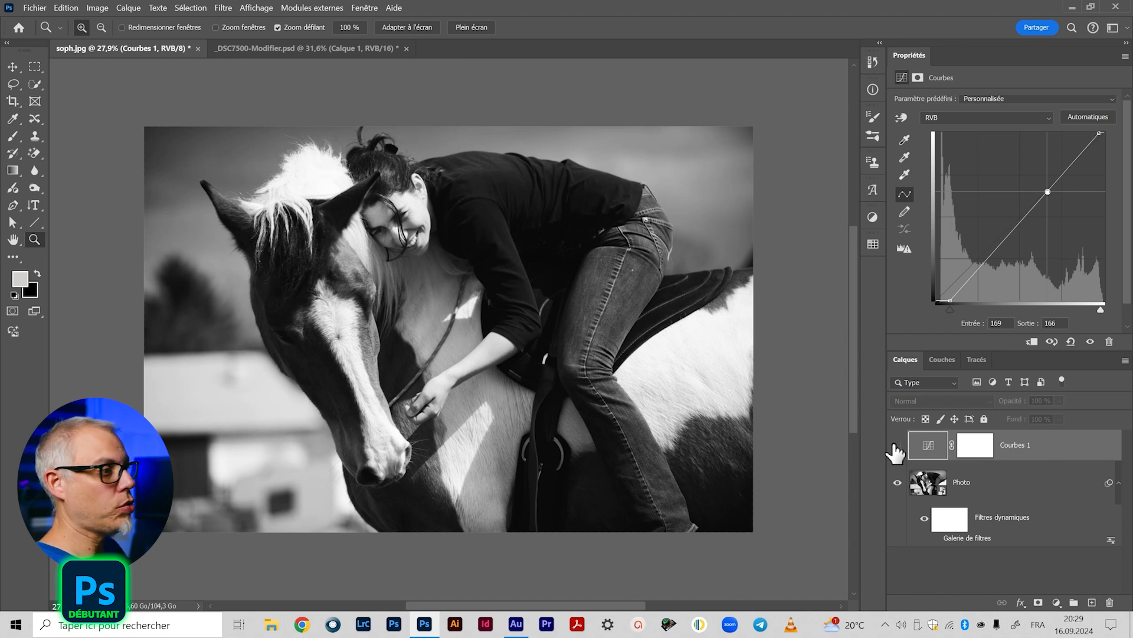
left_click(895, 446)
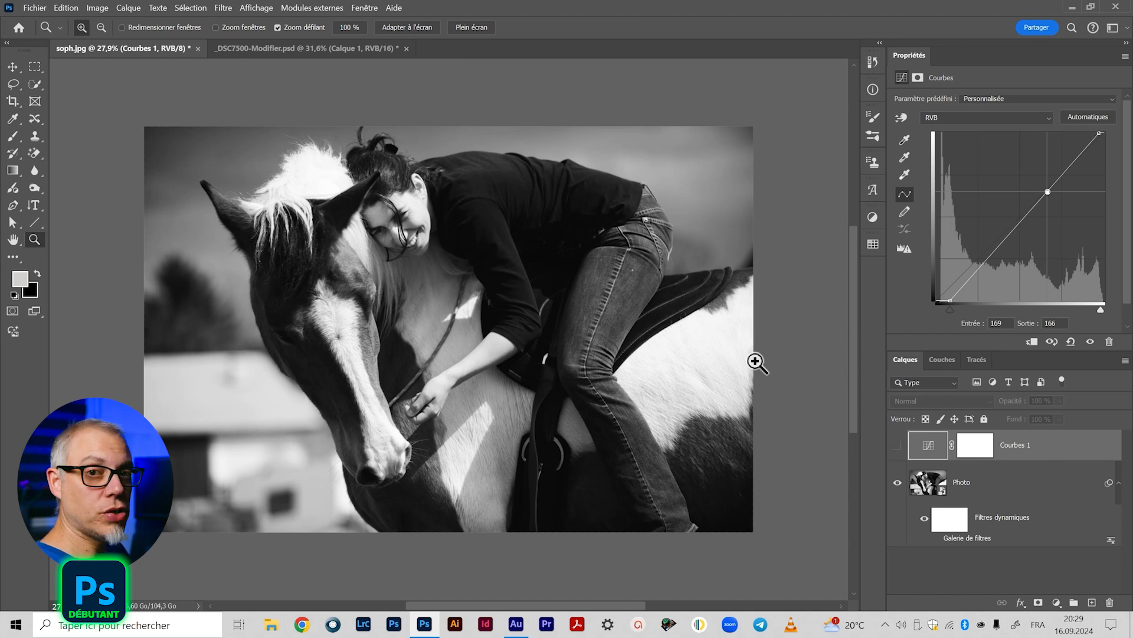
left_click(898, 445)
left_click(937, 539)
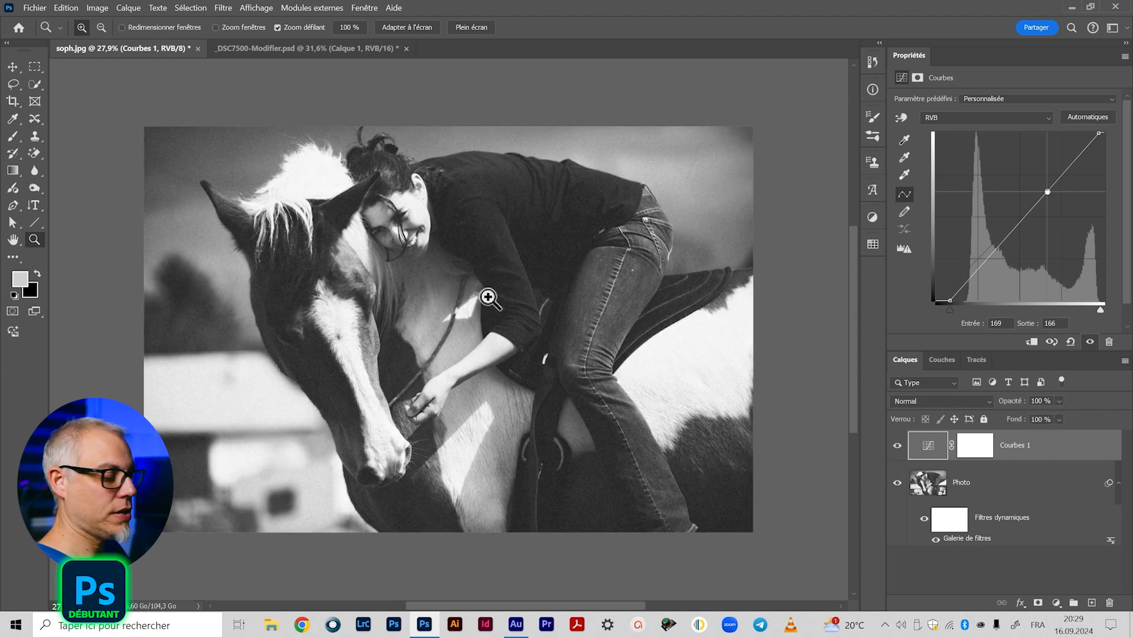
key("f")
key("f")
left_click(564, 329)
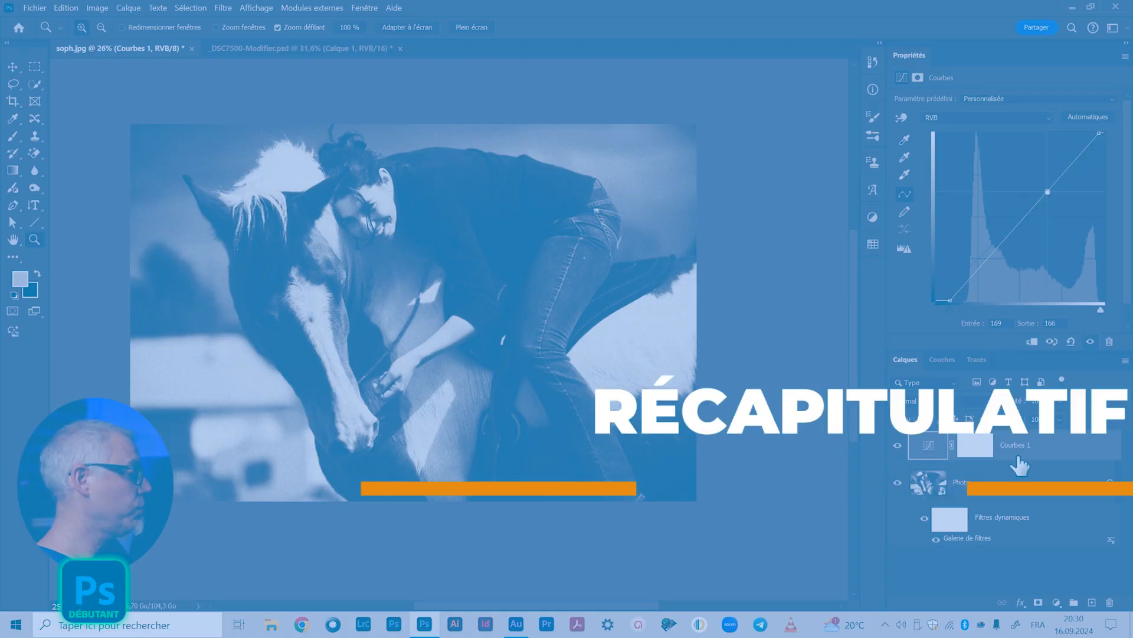
Delete the Courbes 1 layer and revert soph.jpg to its Ouvrir history state.
left_click_drag(1059, 454, 1110, 603)
left_click_drag(1111, 603, 1111, 603)
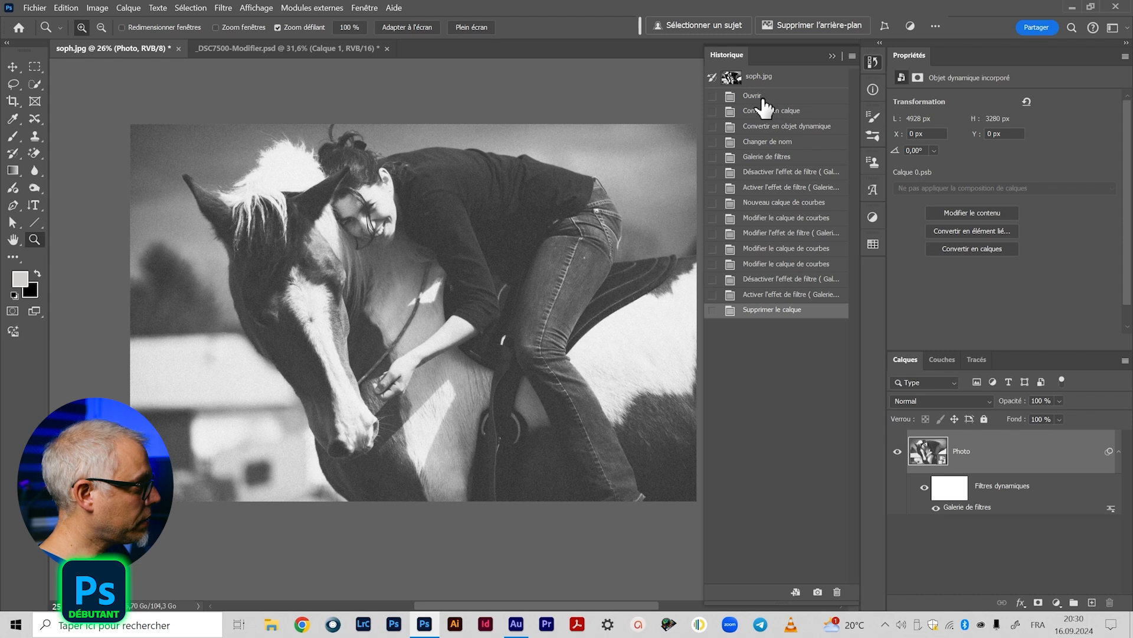
left_click(755, 96)
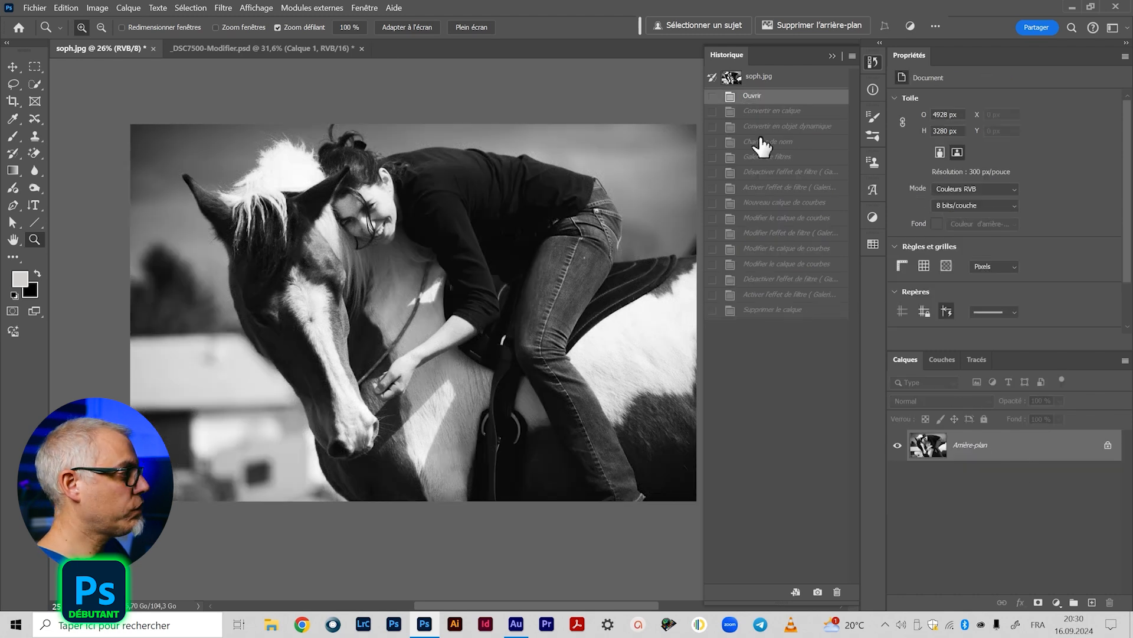
left_click(832, 56)
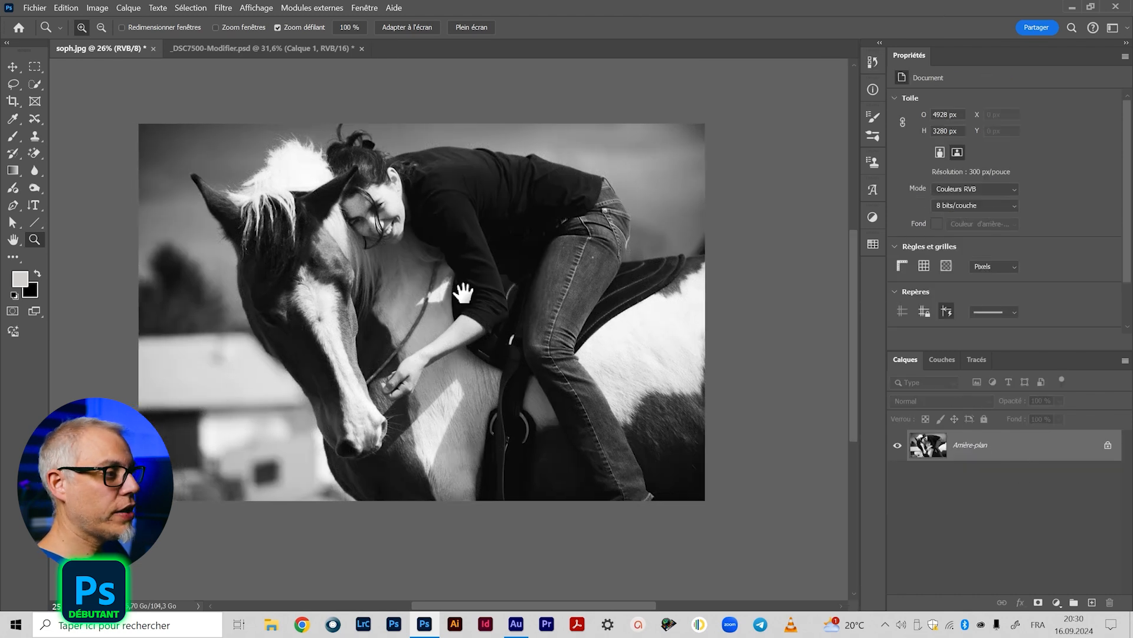
Unlock the Arrière-plan layer of soph.jpg and convert it to a smart object.
left_click_drag(463, 291, 506, 296)
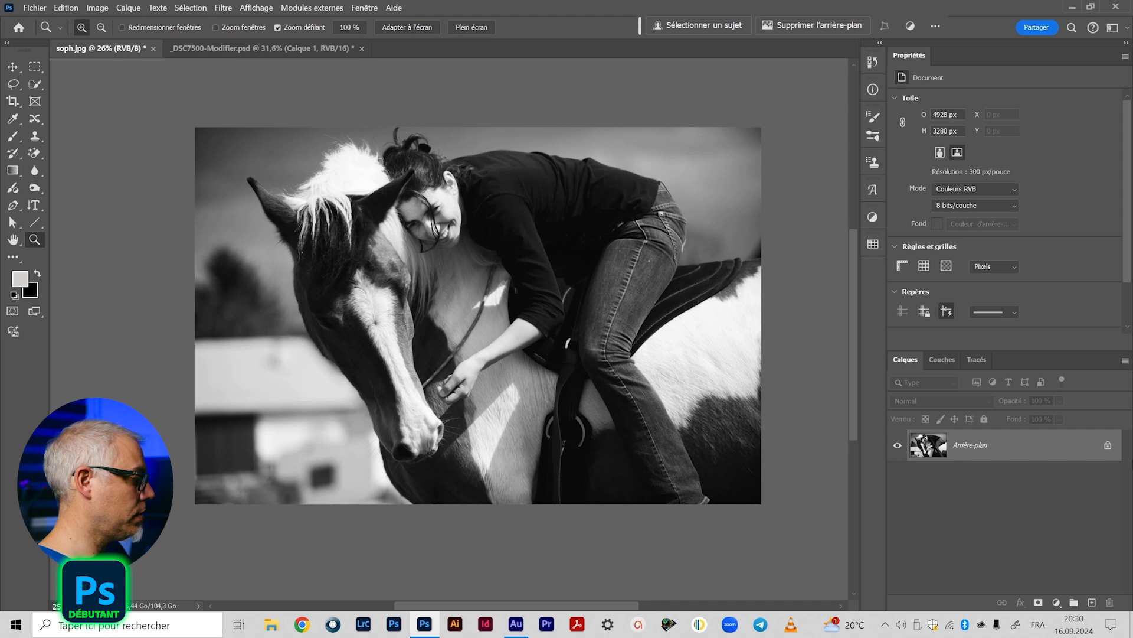
left_click(1108, 445)
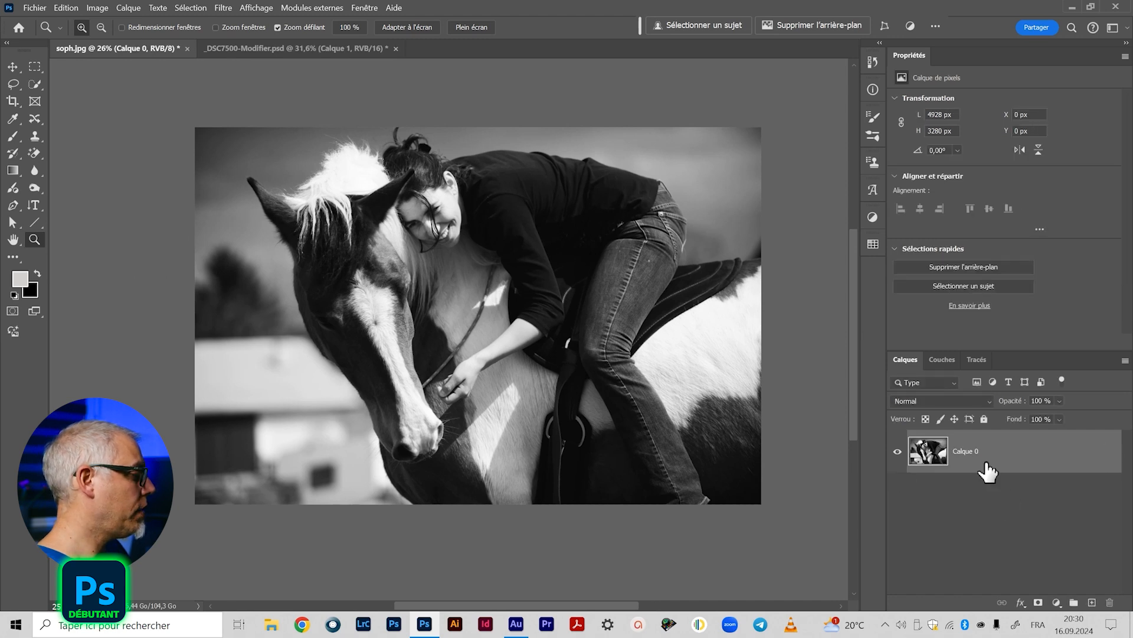
right_click(1020, 463)
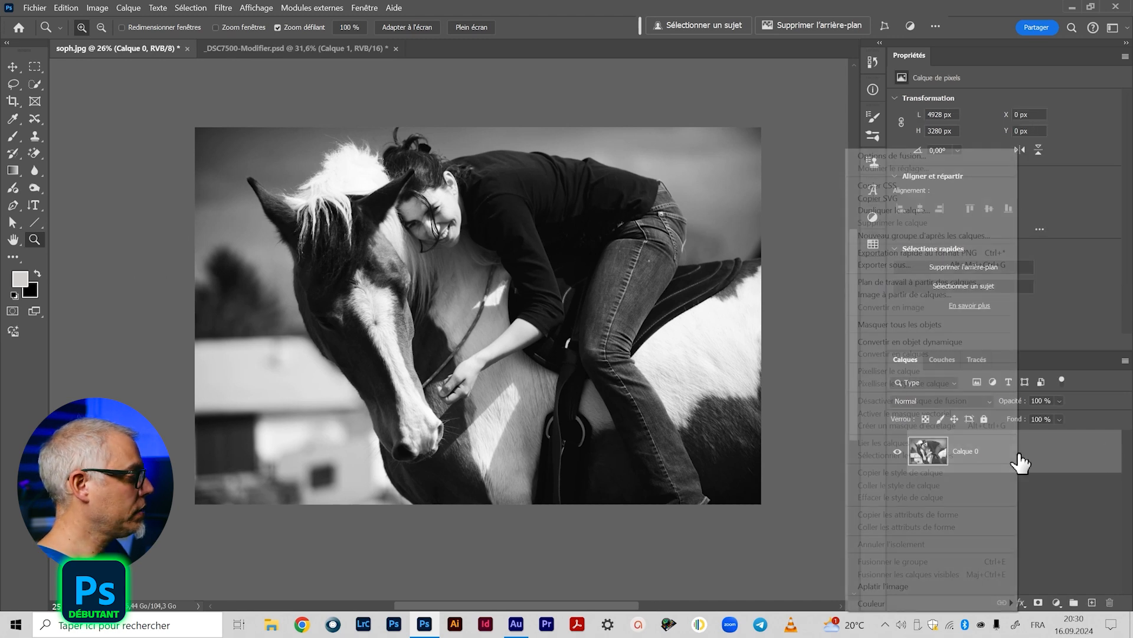
left_click(901, 340)
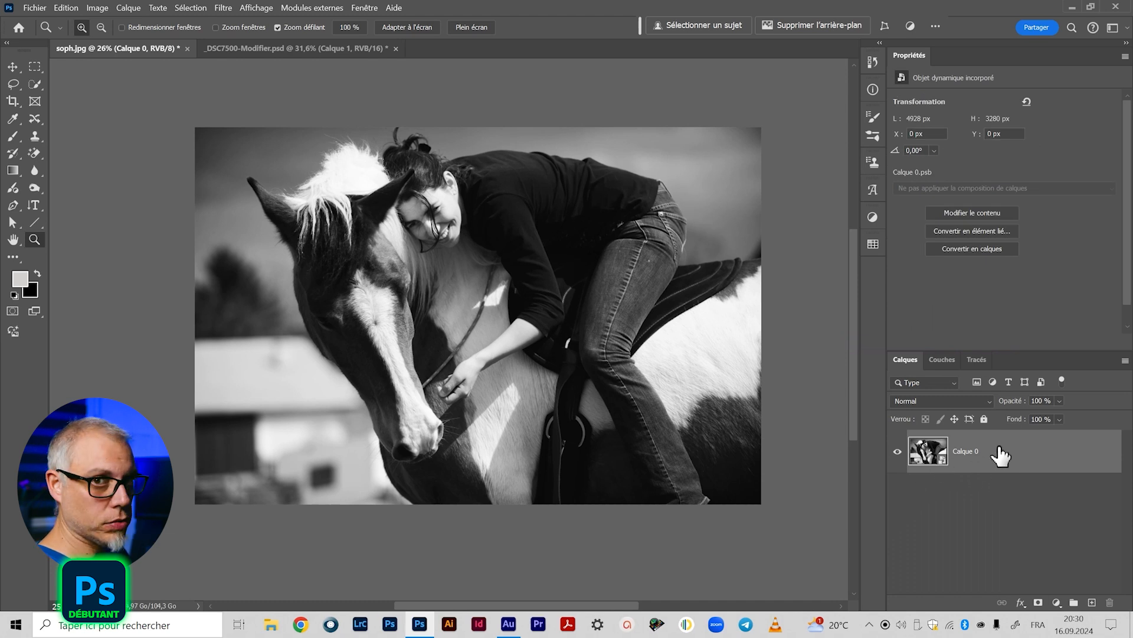
Rename the smart object layer as Photo.
double_click(967, 452)
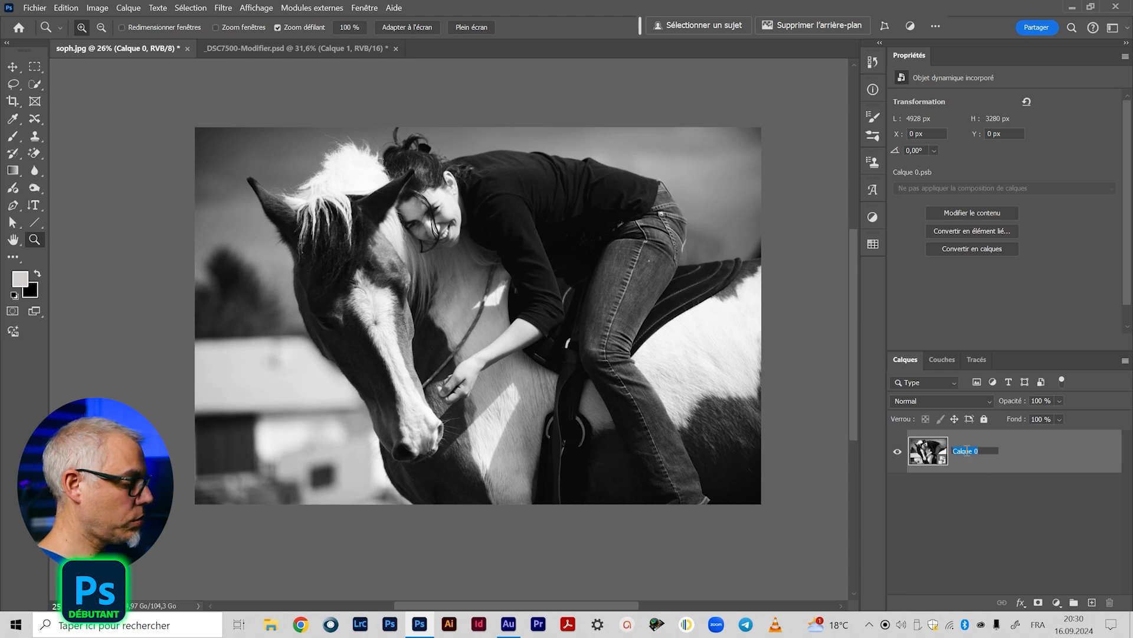
type("Photo")
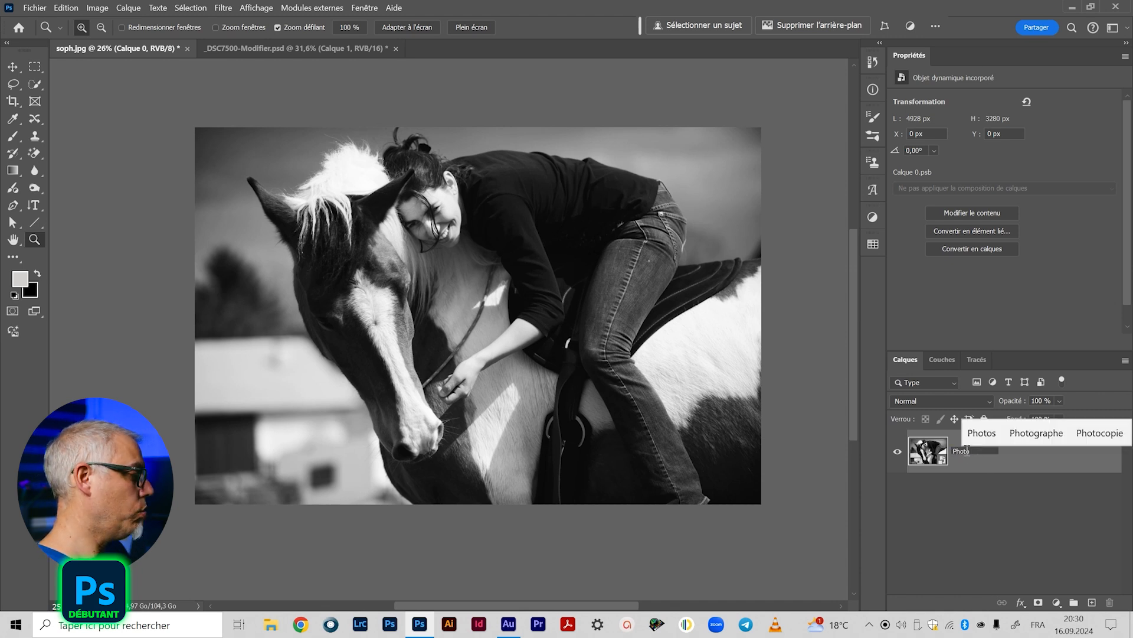
key("Return")
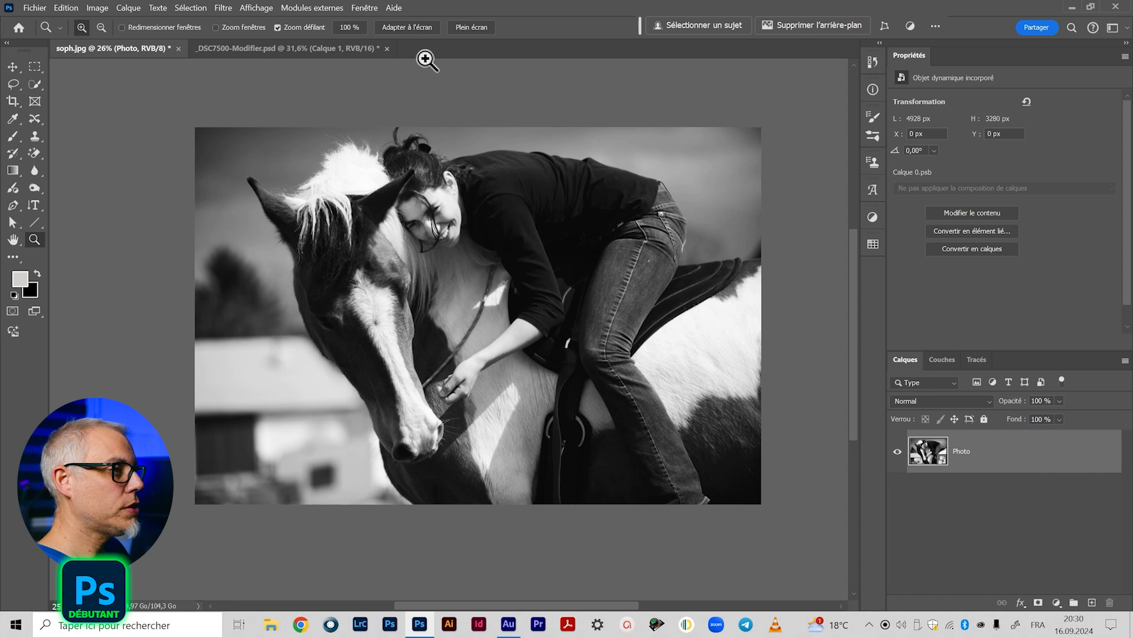
Open the Filter Gallery with the Grain photo filter on the Photo layer.
left_click(223, 7)
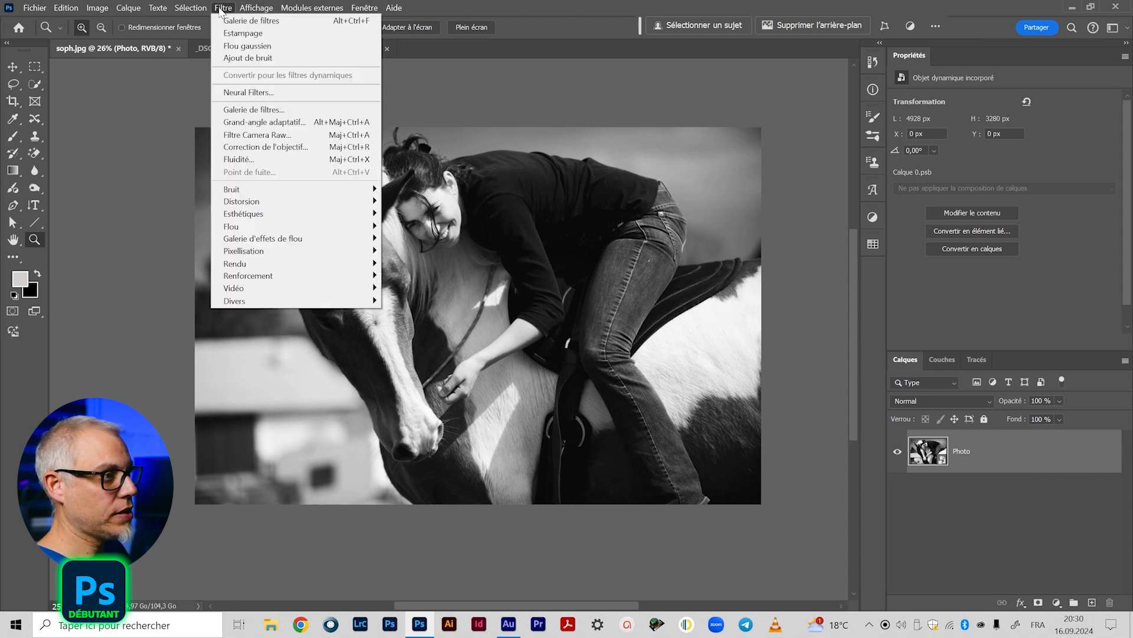
left_click(257, 110)
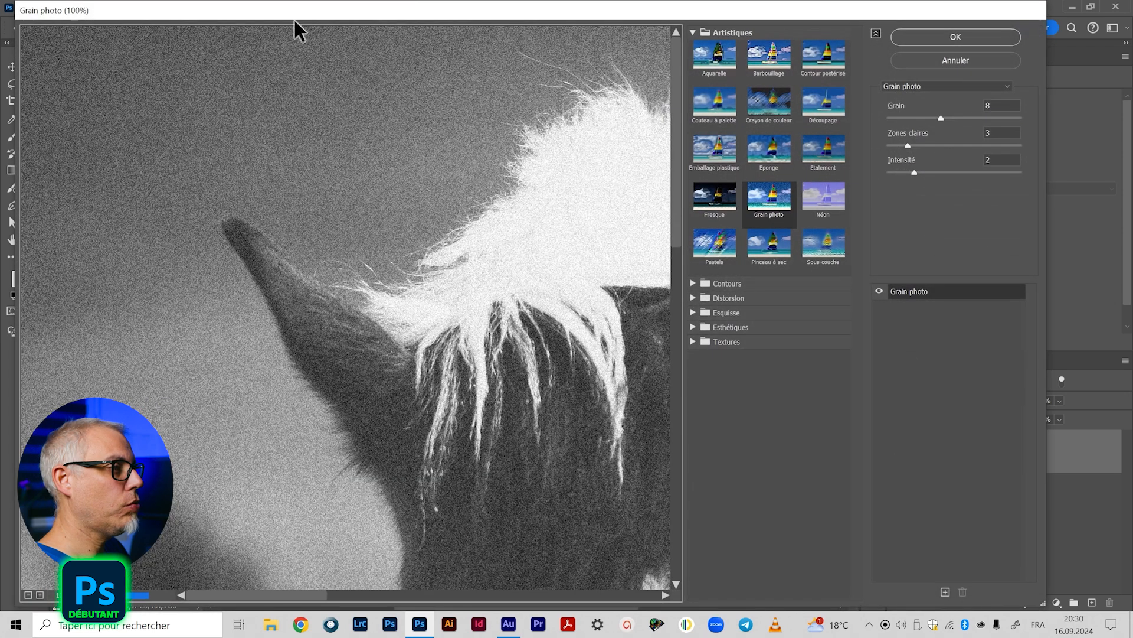
left_click_drag(296, 18, 299, 110)
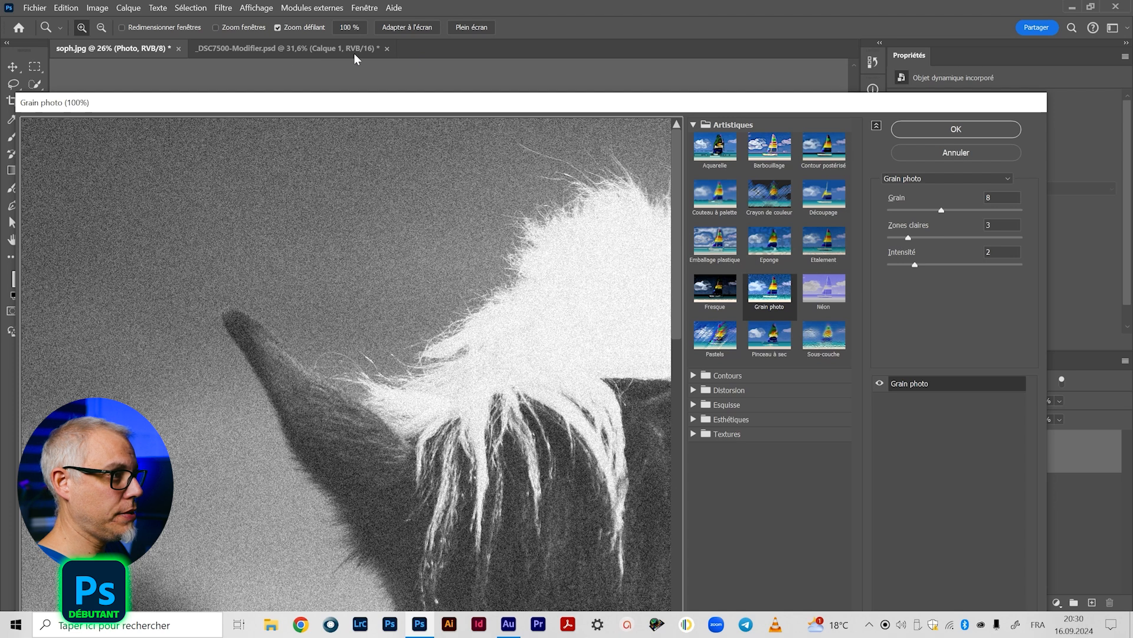
left_click_drag(390, 103, 387, 15)
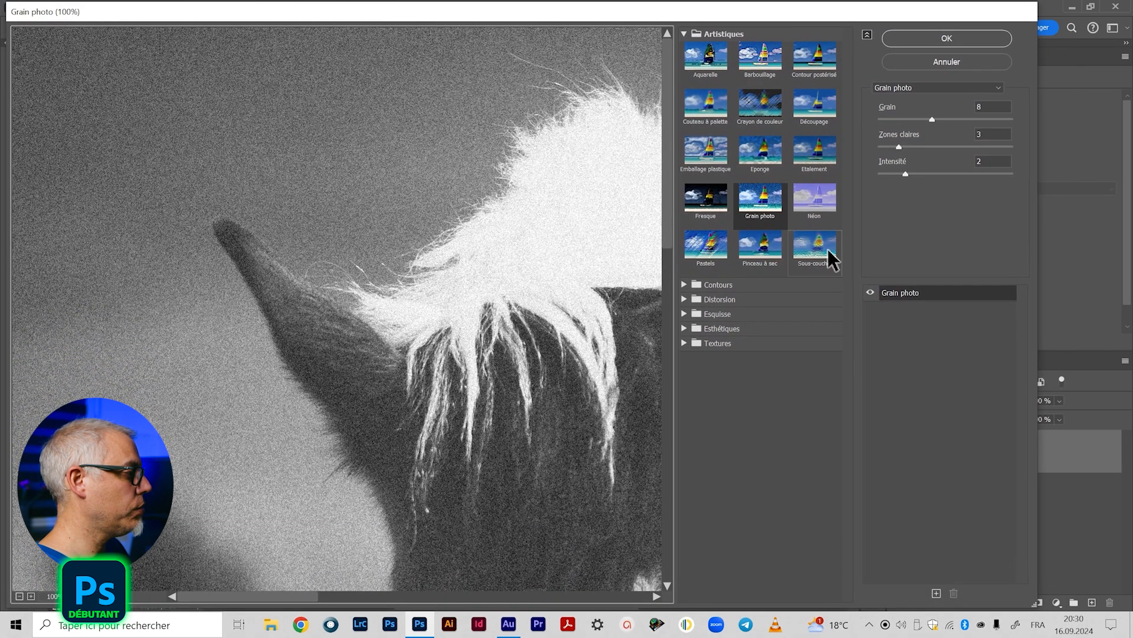
Examine the grain on the rider's face and the horse's mane, try an Intensité of 4, and apply Grain photo with Grain 8 and Zones claires 3.
left_click(683, 34)
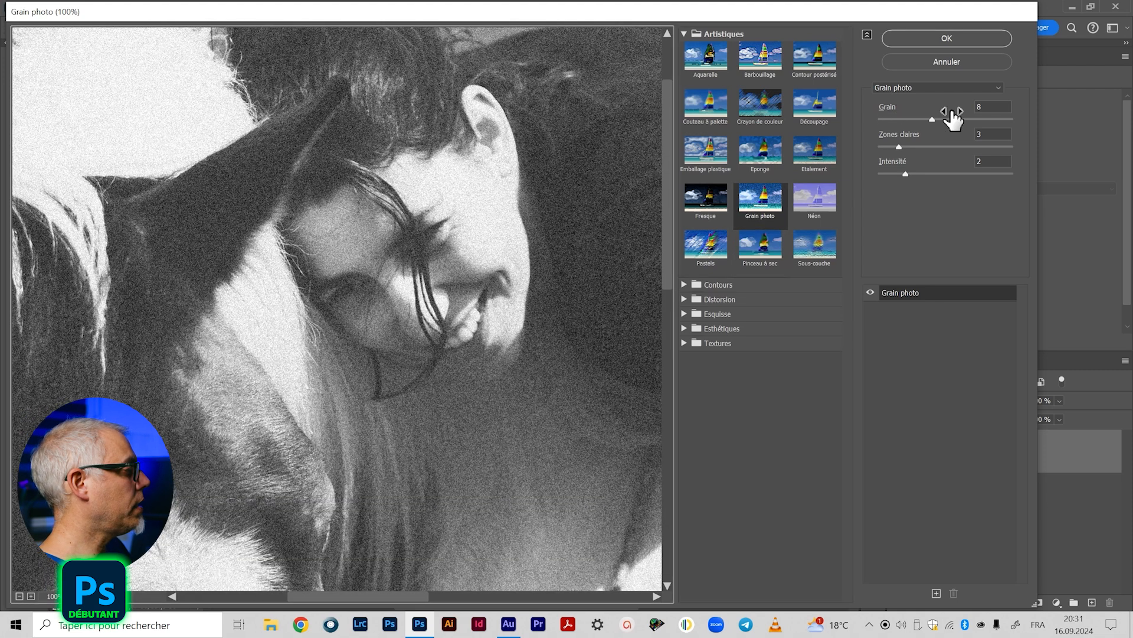
left_click(995, 106)
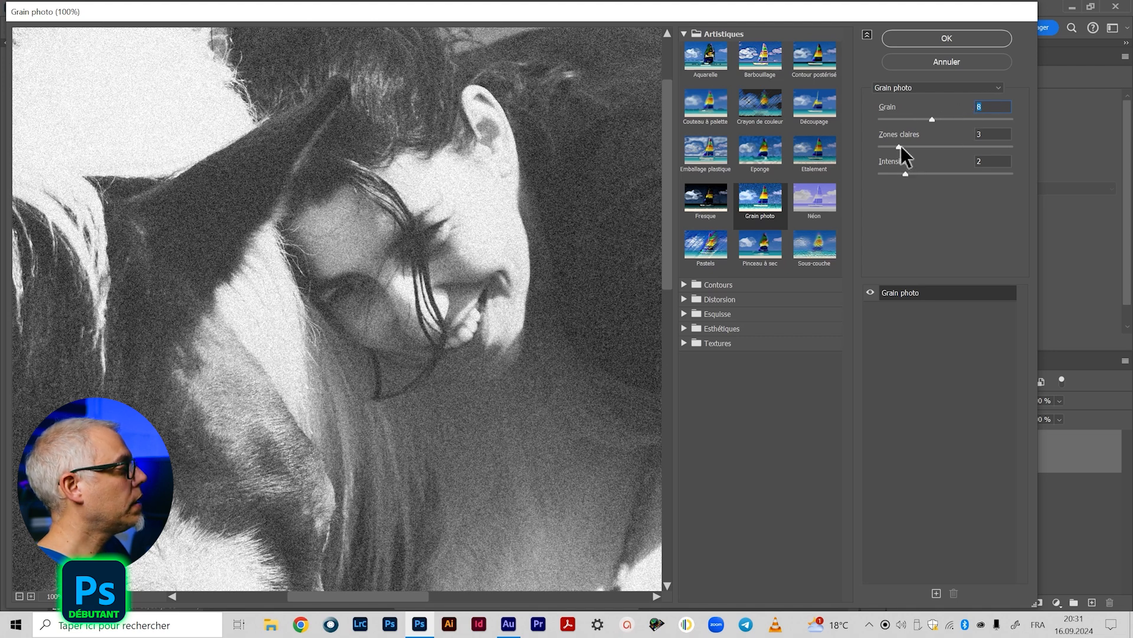
left_click_drag(479, 249, 187, 251)
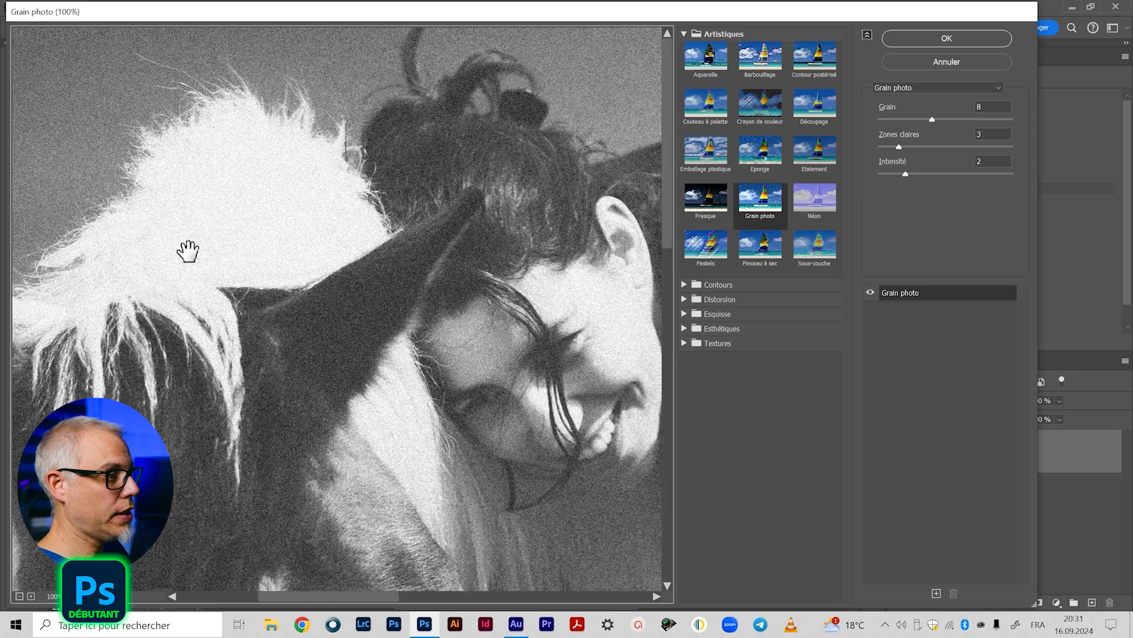
left_click_drag(907, 175, 940, 175)
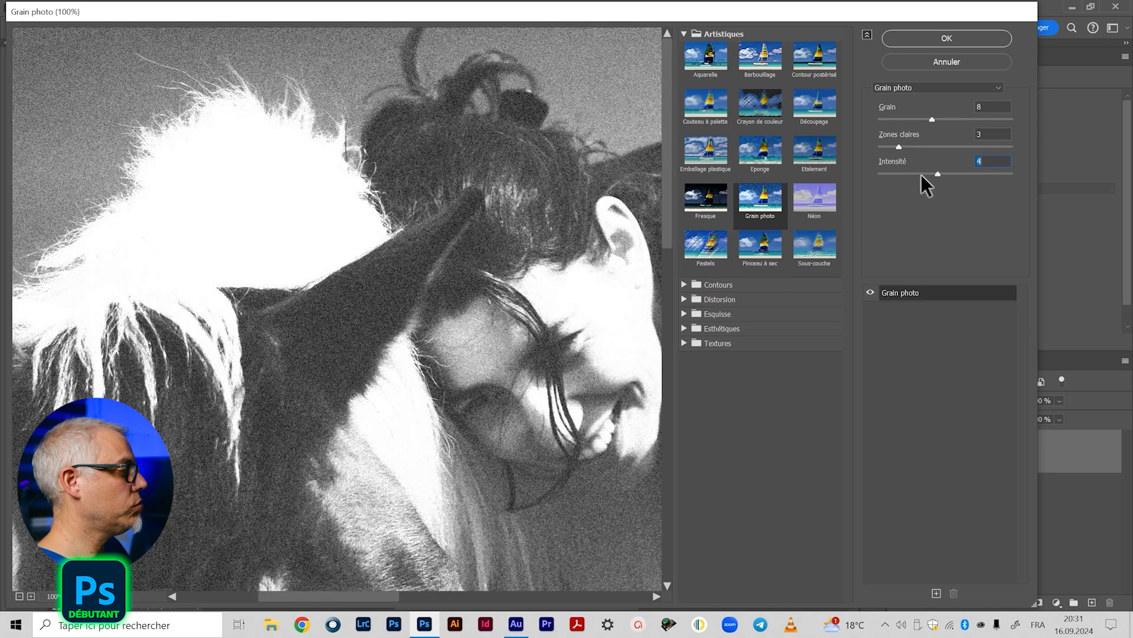
left_click(918, 37)
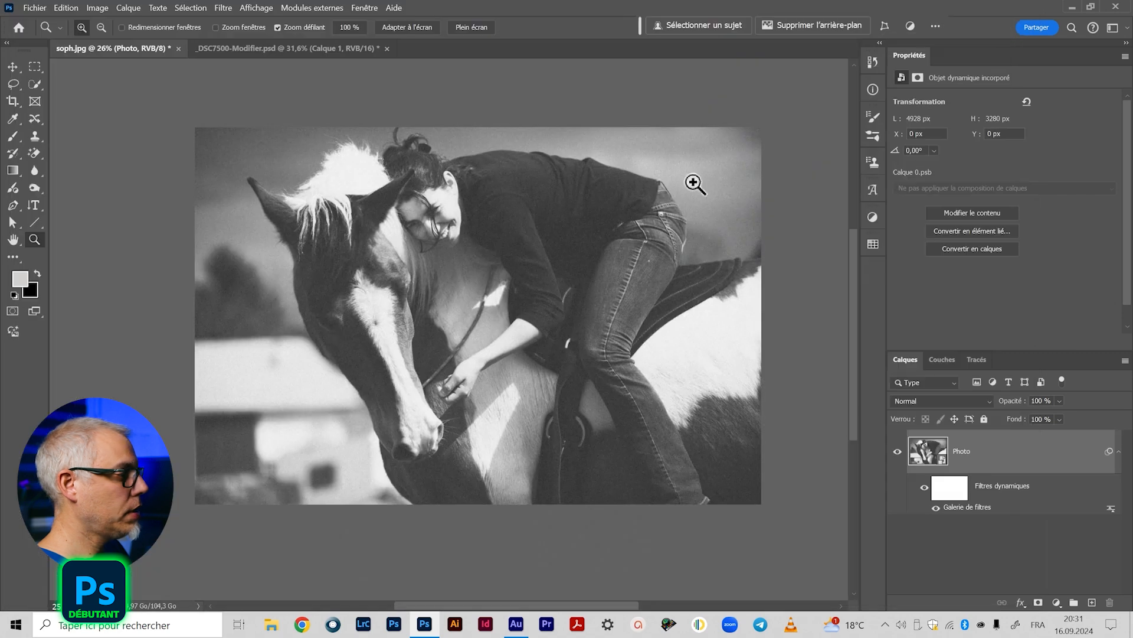
Check the grain on the horse and rider at 42.2% and add a Courbes adjustment layer above Photo.
left_click_drag(471, 222, 488, 221)
left_click_drag(537, 314, 520, 314)
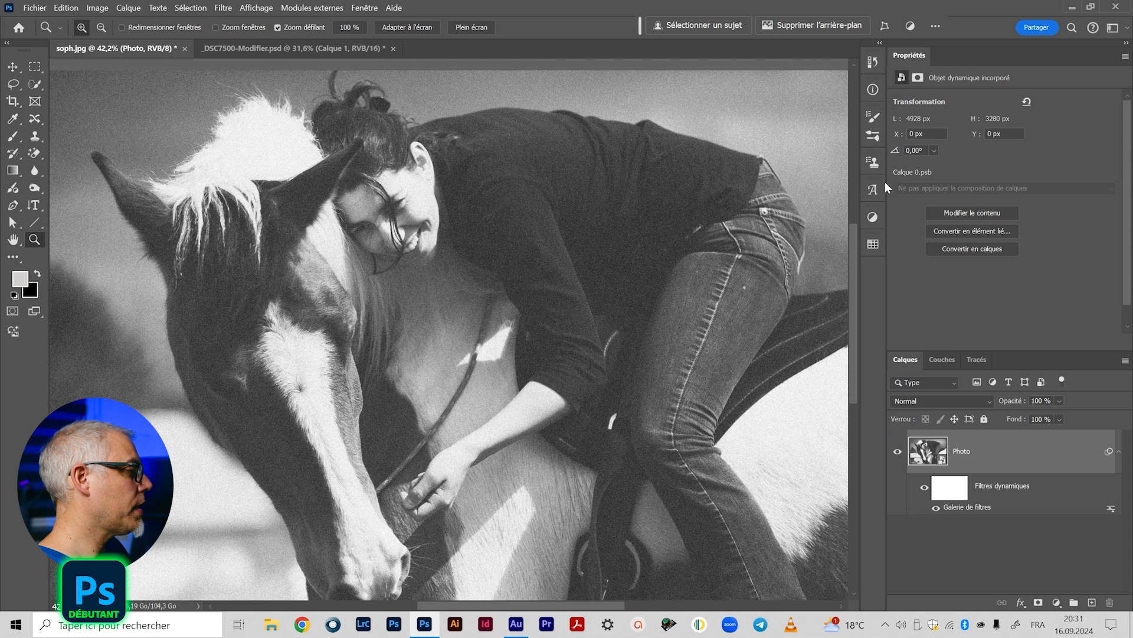
left_click(872, 216)
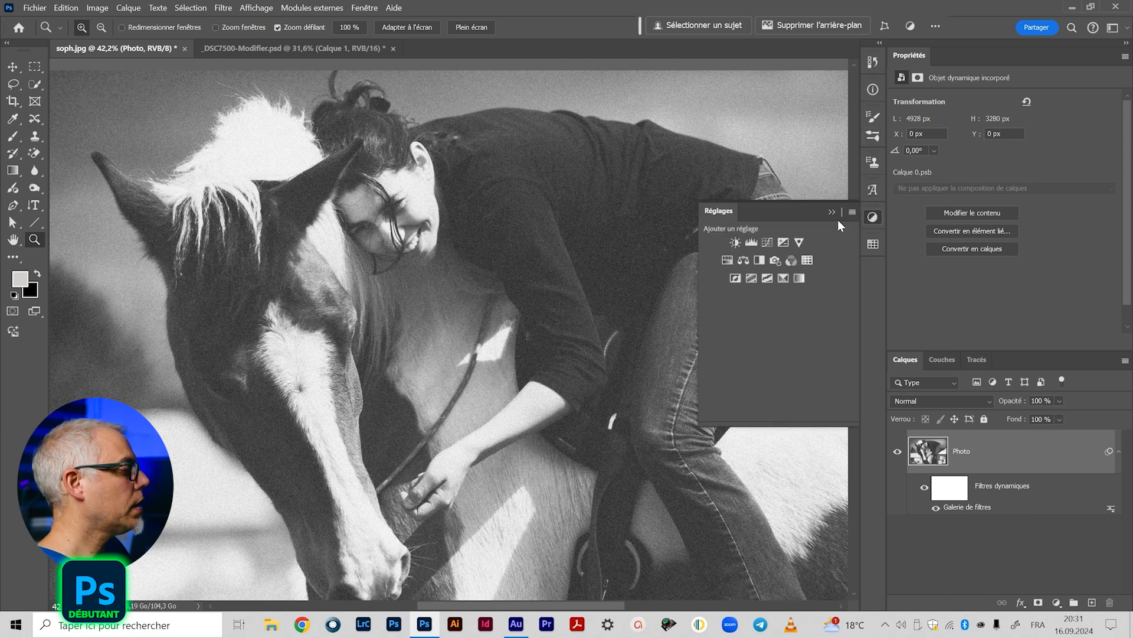
left_click(766, 243)
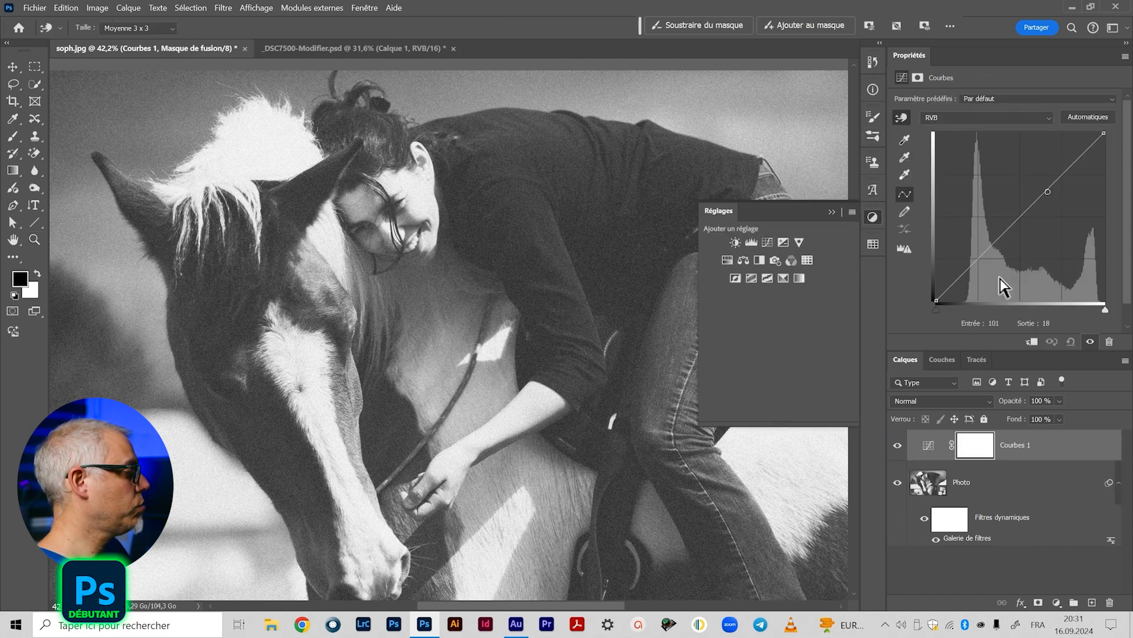
Deepen the shadows by moving the curve's black point inward toward the start of the histogram, and deselect the layers.
left_click_drag(942, 301, 952, 307)
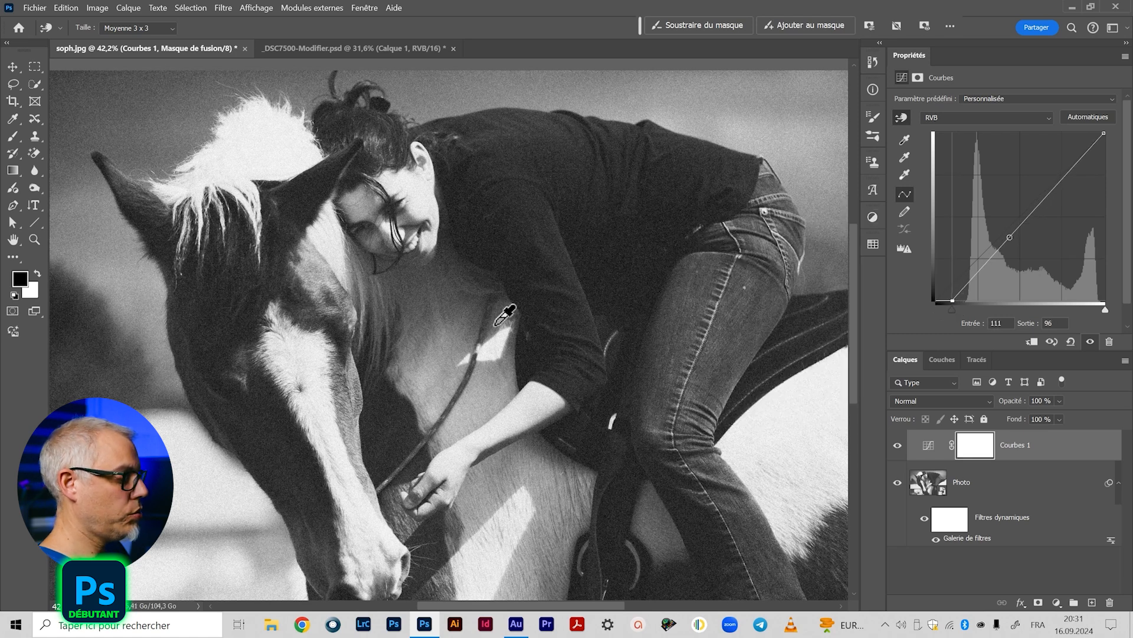
key("z")
key("ctrl+0")
left_click(980, 565)
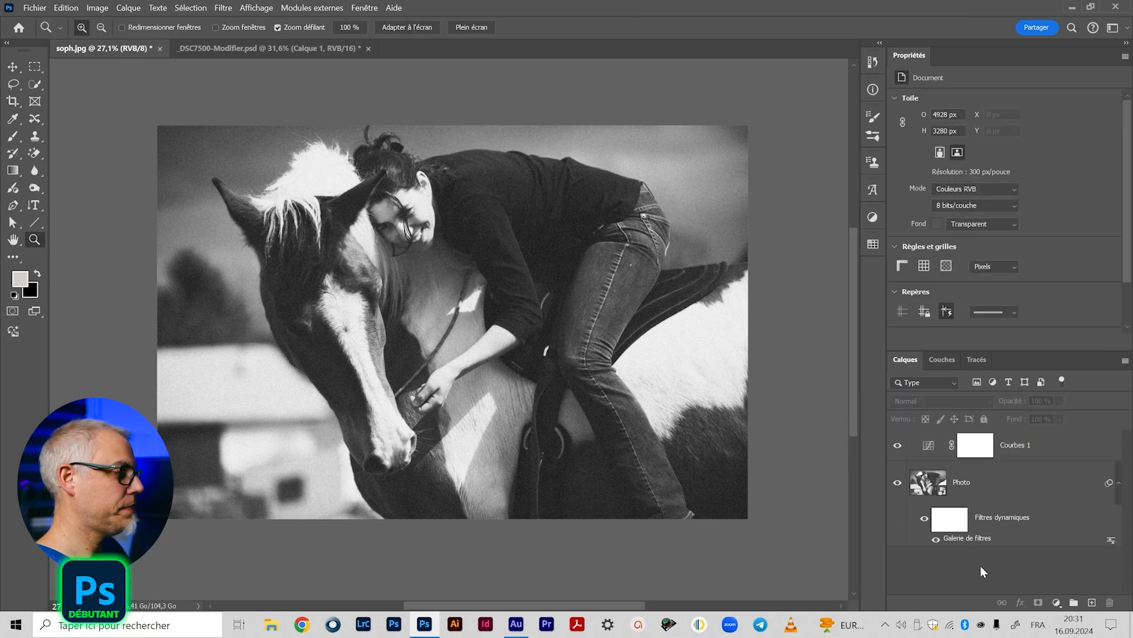